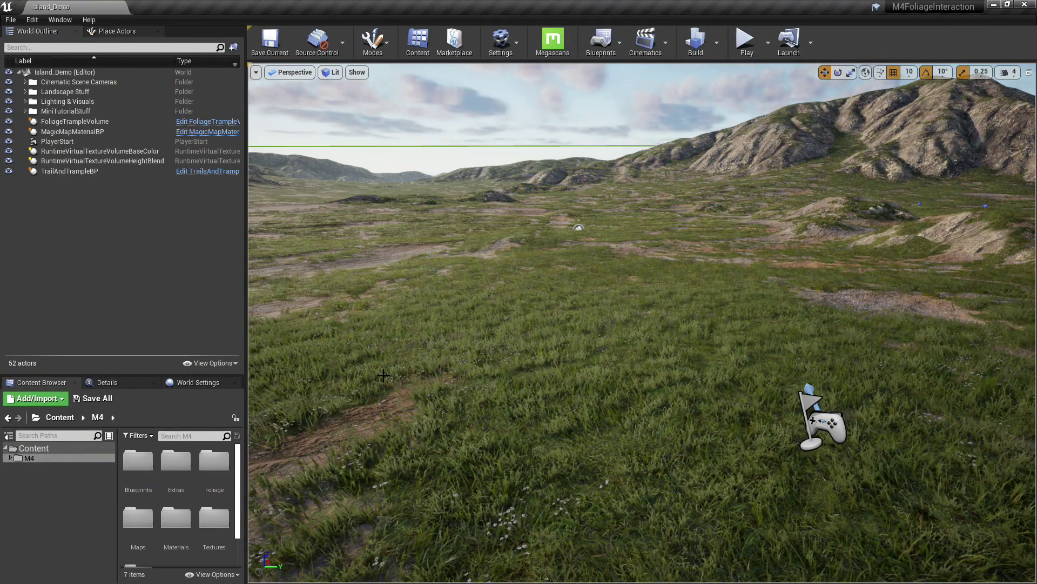
Step: Search the plugin list for "mega" and check whether the Megascans plugin is enabled
left_click(513, 51)
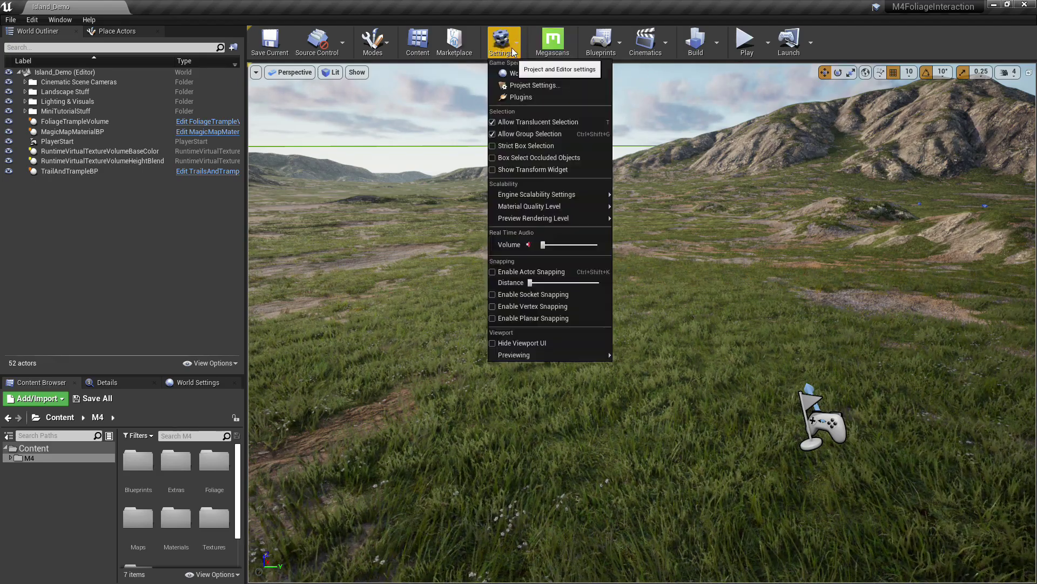
left_click(522, 96)
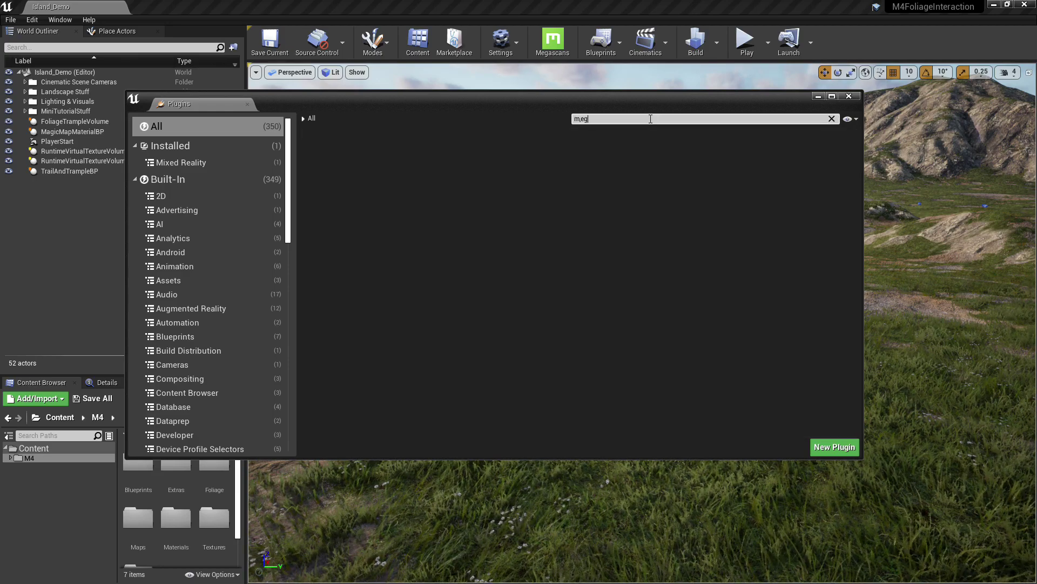
left_click(651, 118)
type("meg")
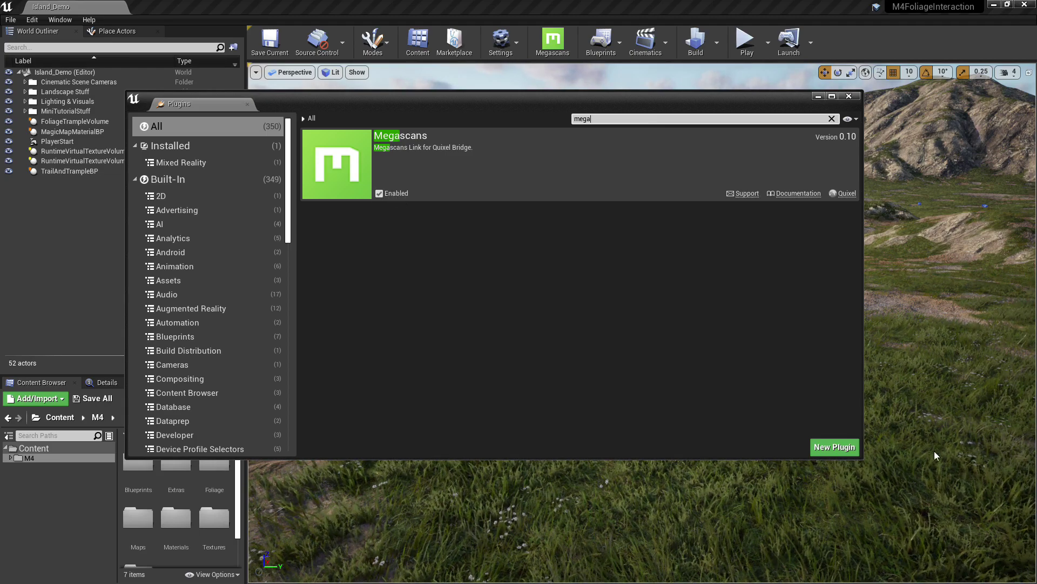
left_click(849, 96)
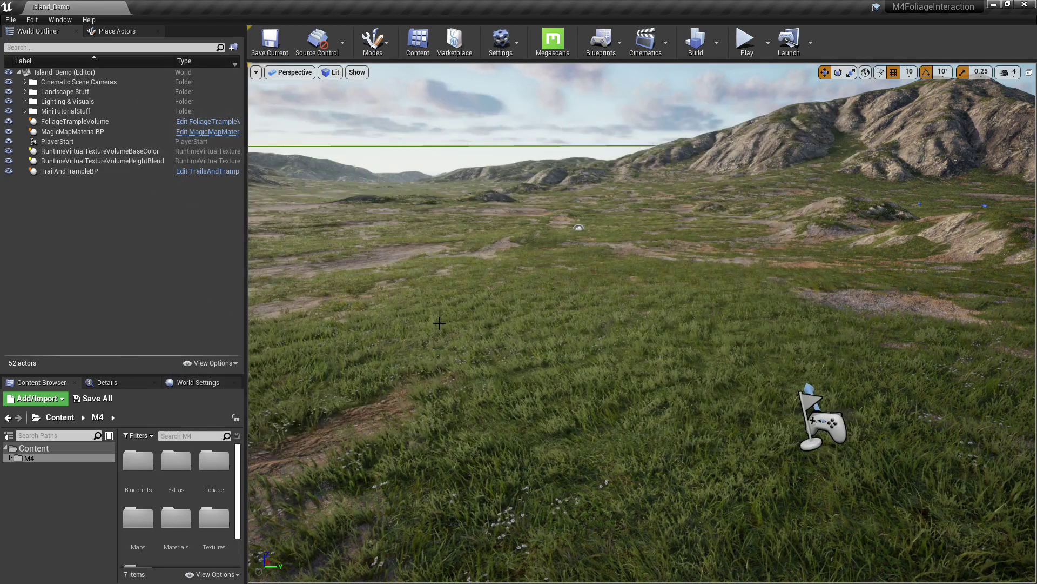
Step: Switch to Quixel Bridge and export the purchased Peppermint 3D plant to Unreal Engine at 2K resolution
key("alt+Tab")
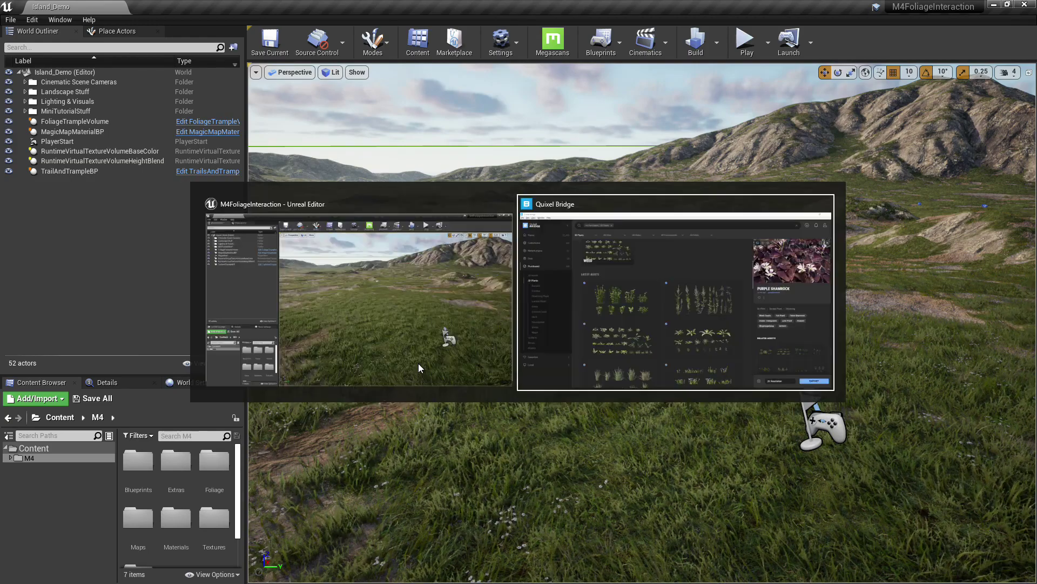
left_click(574, 212)
scroll(497, 261, "up", 5)
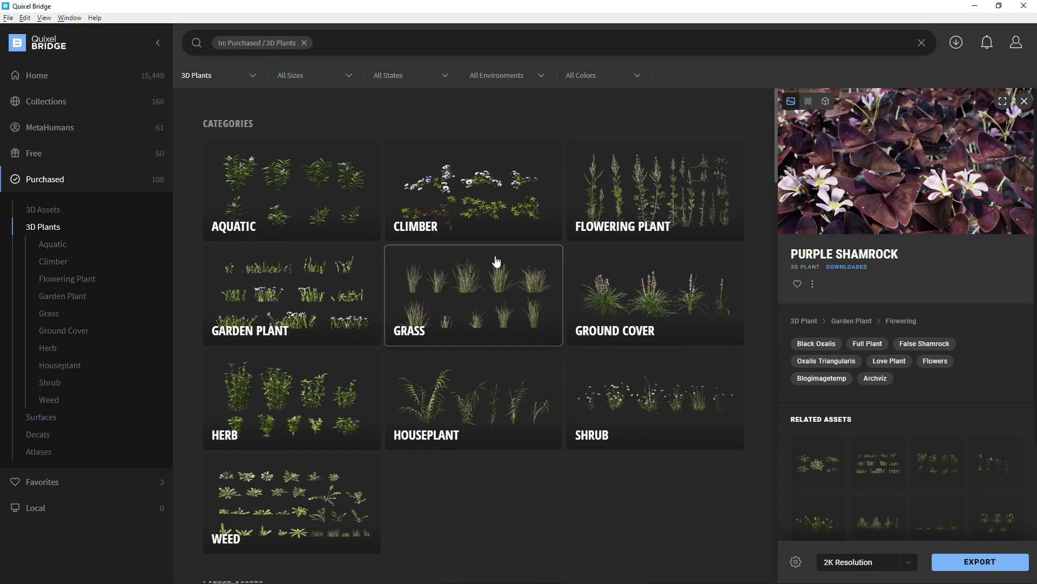
scroll(496, 260, "down", 4)
scroll(495, 260, "down", 1)
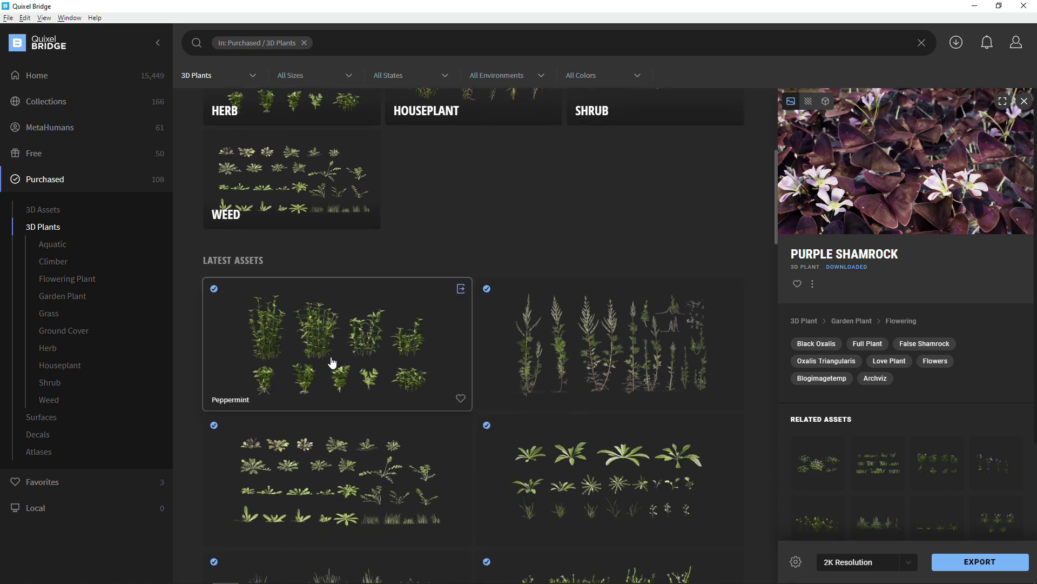
left_click(333, 362)
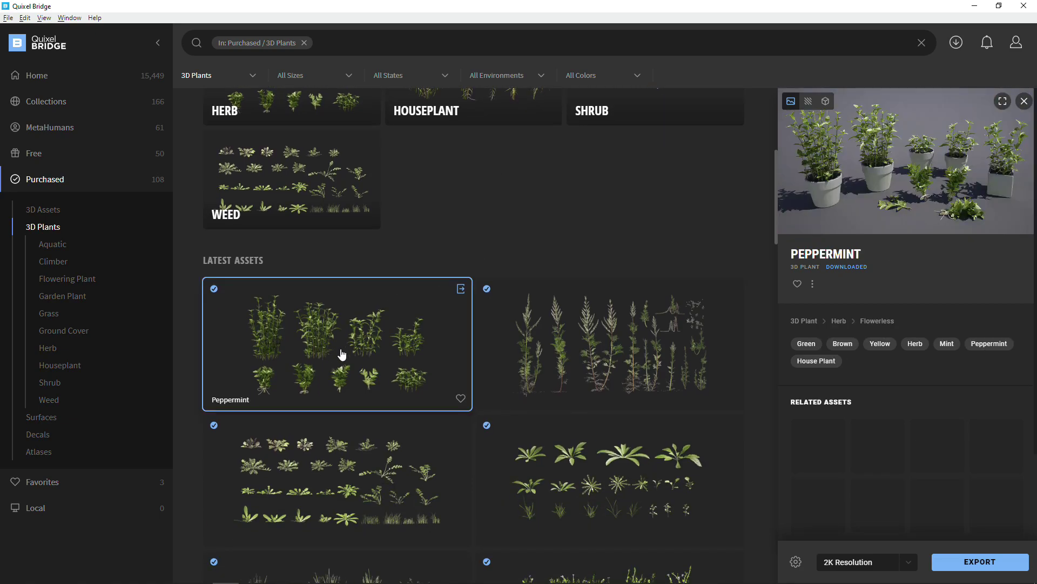
left_click(960, 566)
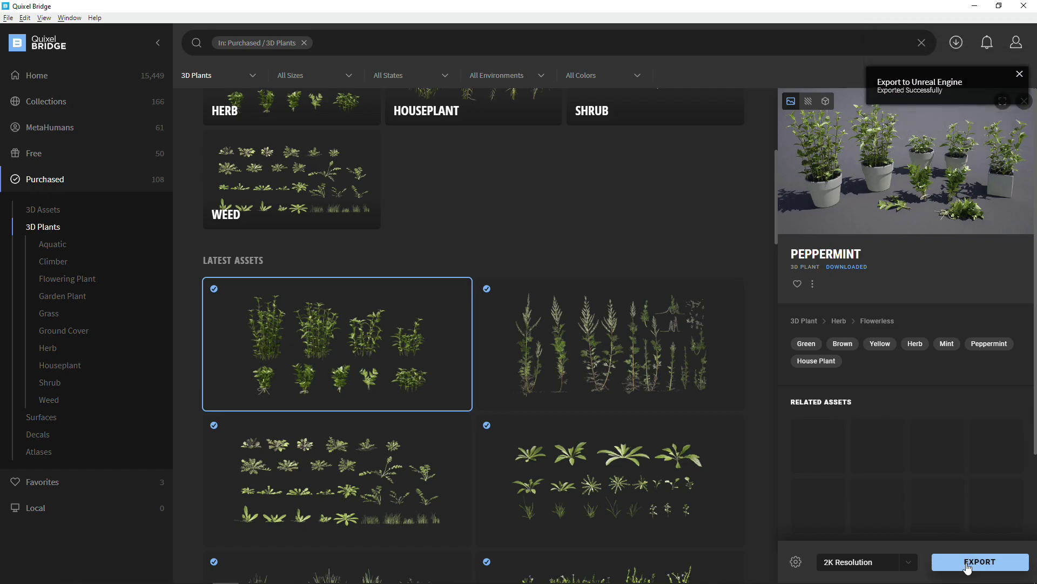
Step: Export the Amaryllis 3D plant to Unreal Engine at 2K resolution
scroll(538, 422, "down", 10)
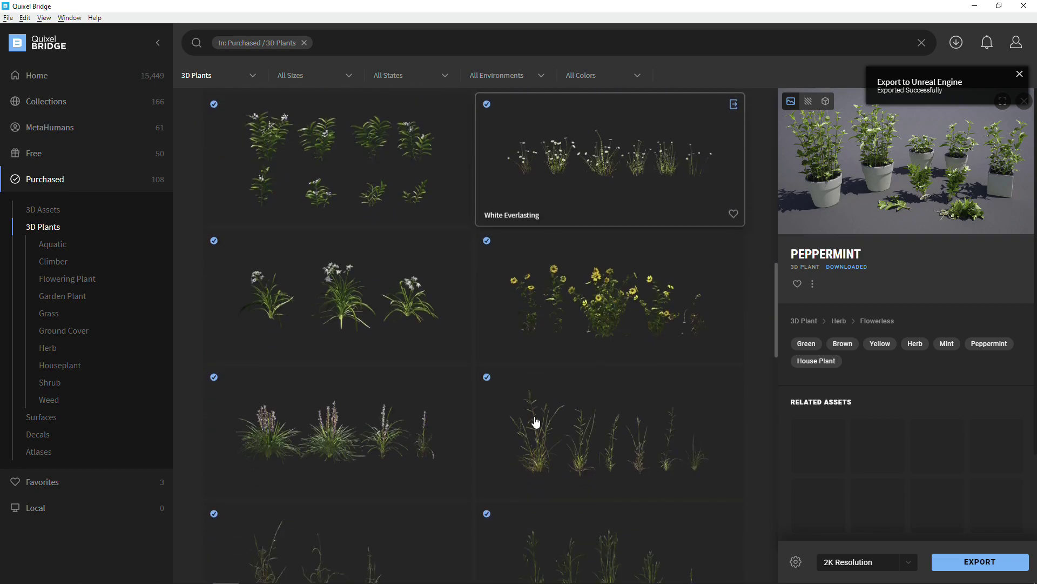
scroll(537, 419, "down", 10)
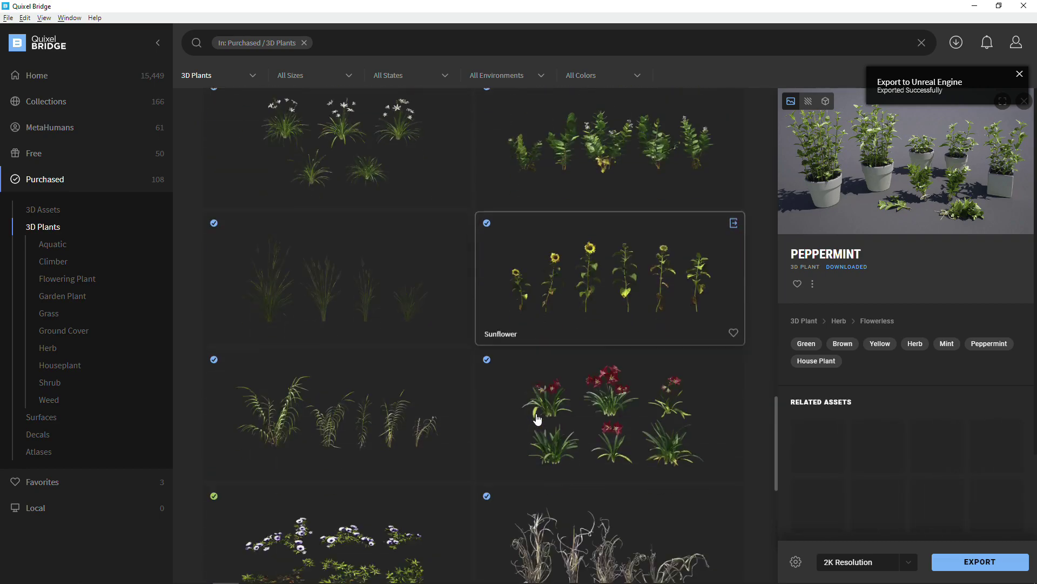
left_click(576, 374)
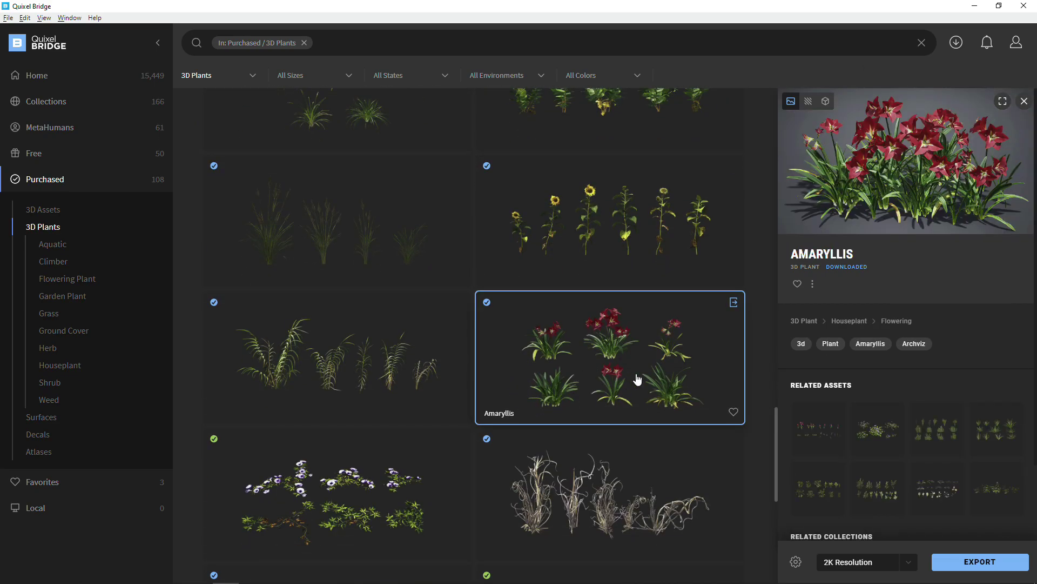
left_click(976, 564)
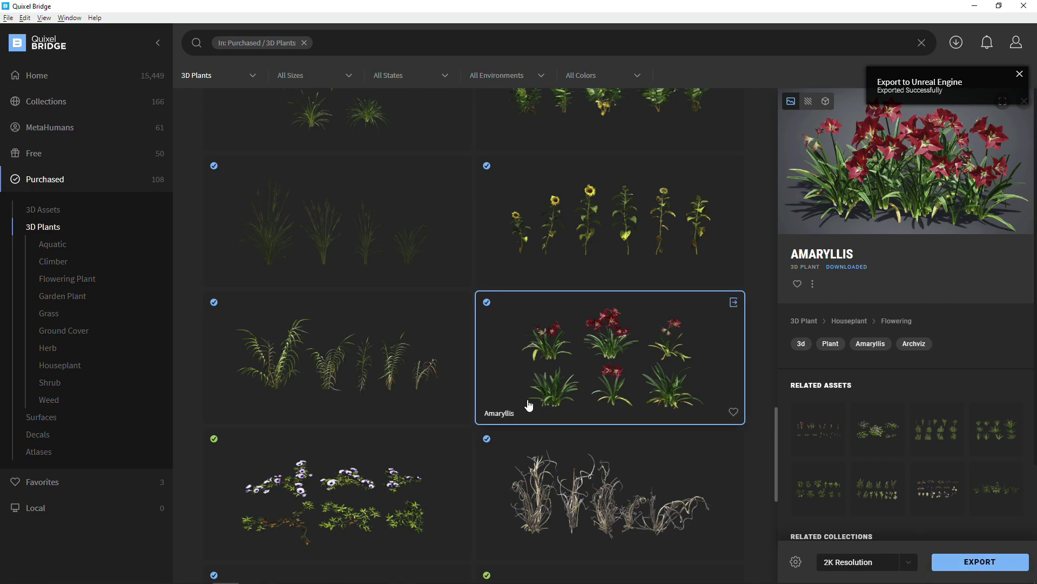
Step: Export the Purple Shamrock 3D plant to Unreal Engine at 2K resolution
scroll(527, 406, "down", 5)
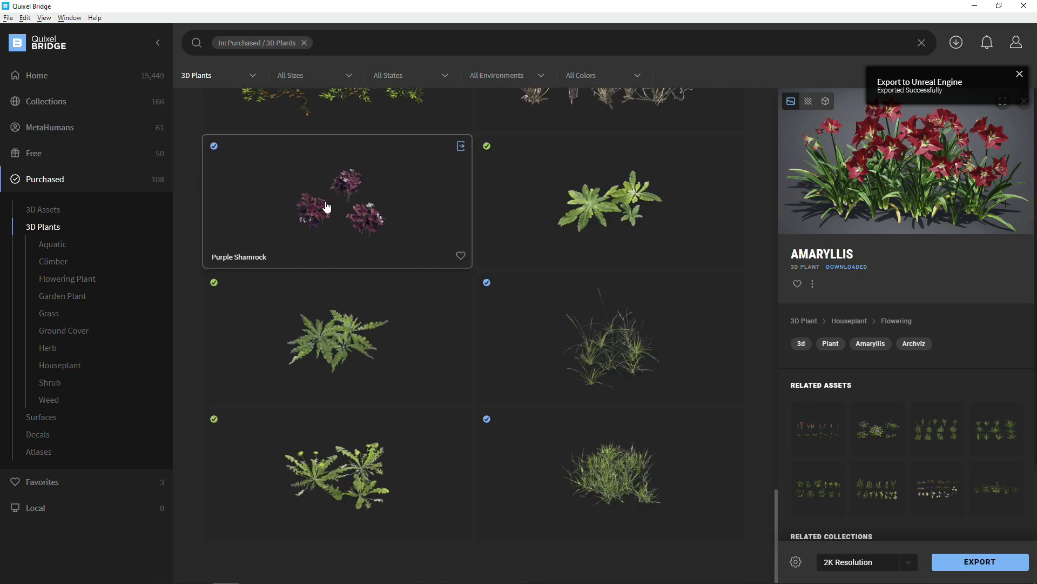
left_click(328, 211)
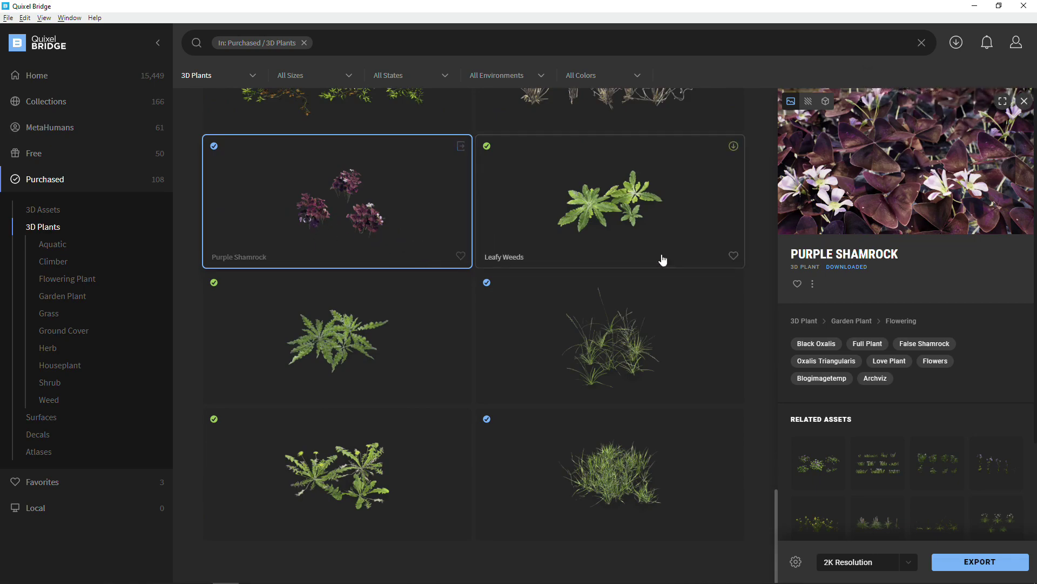
left_click(976, 563)
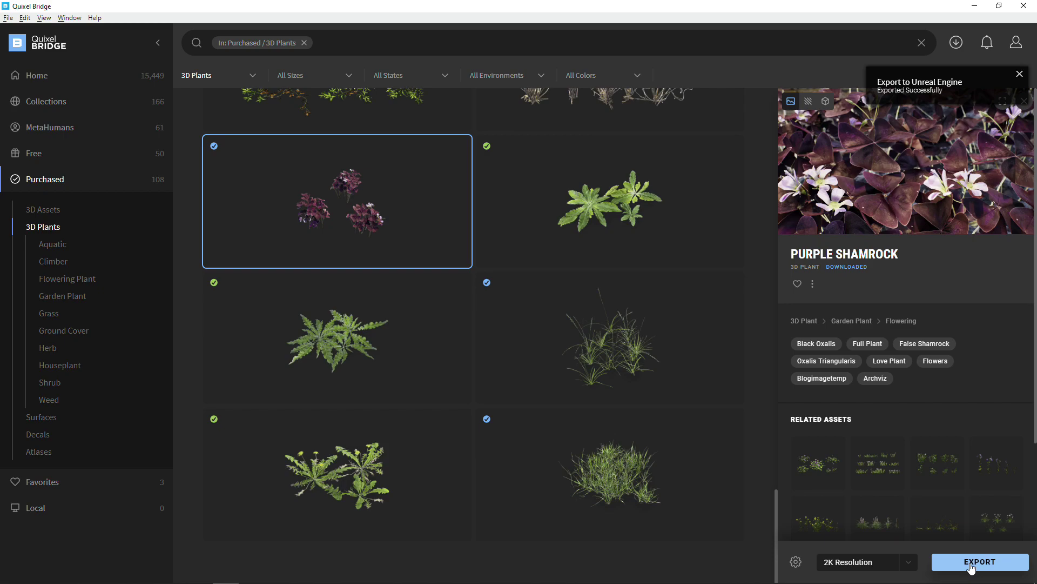
Step: Switch back to Unreal Editor, dismiss the import message log and accept both textures as normal maps
key("alt+Tab")
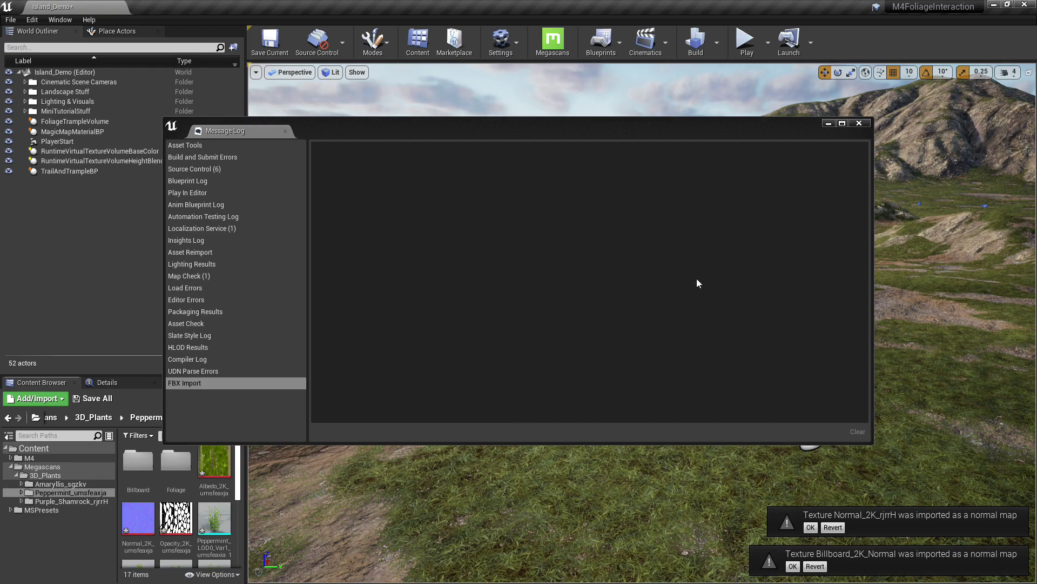
left_click(860, 124)
left_click(811, 527)
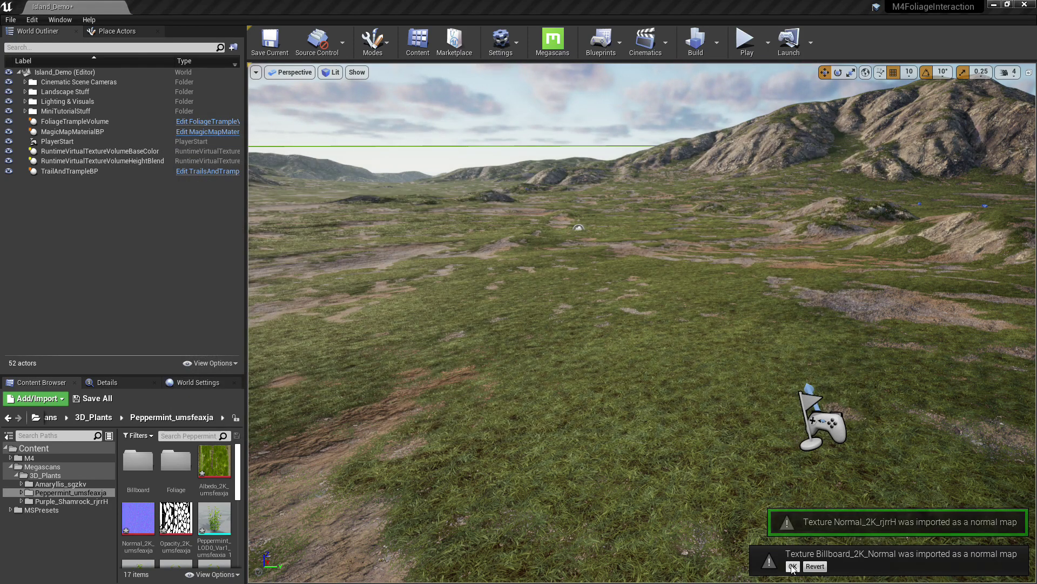
left_click(793, 566)
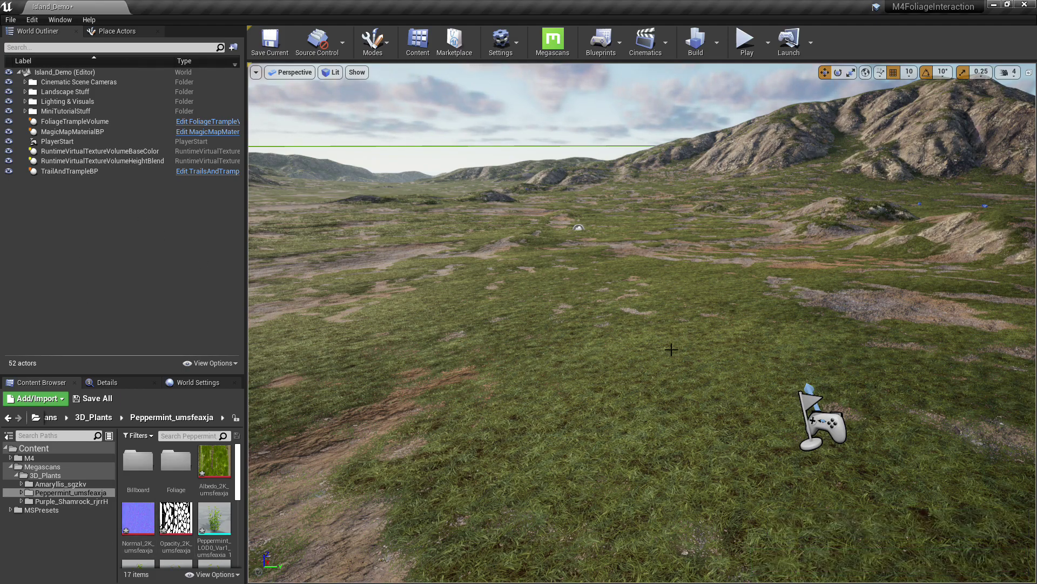
Step: Refresh the procedural foliage through the MagicMapMaterialBP actor's landscape presets and return to the project content
left_click(95, 134)
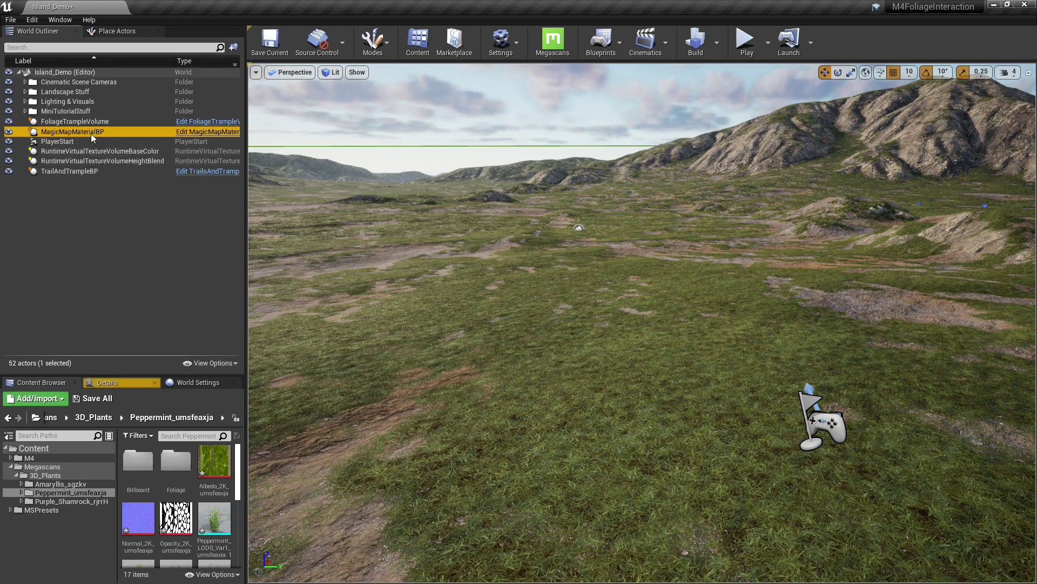
left_click(108, 383)
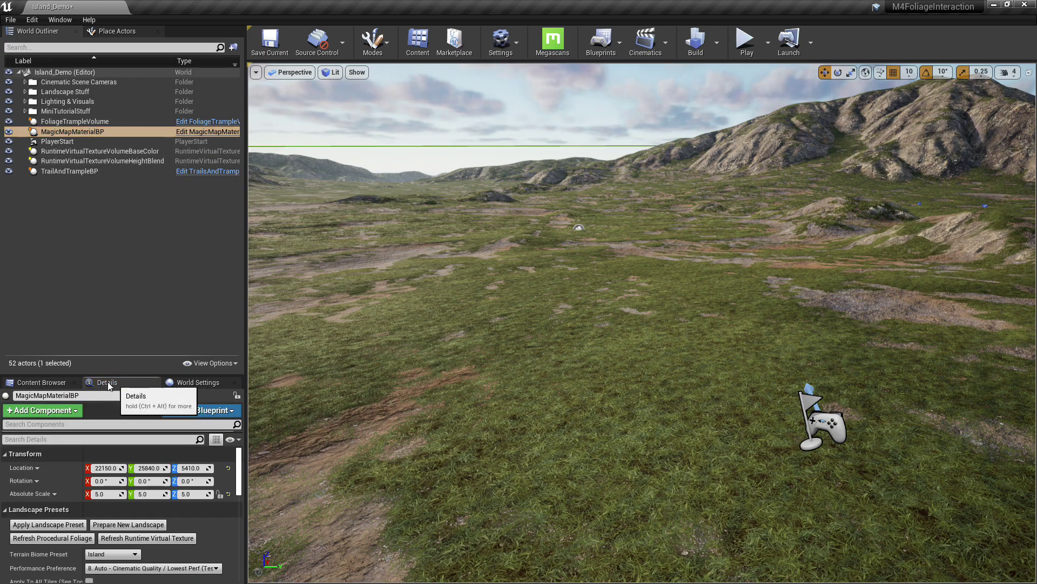
left_click(83, 539)
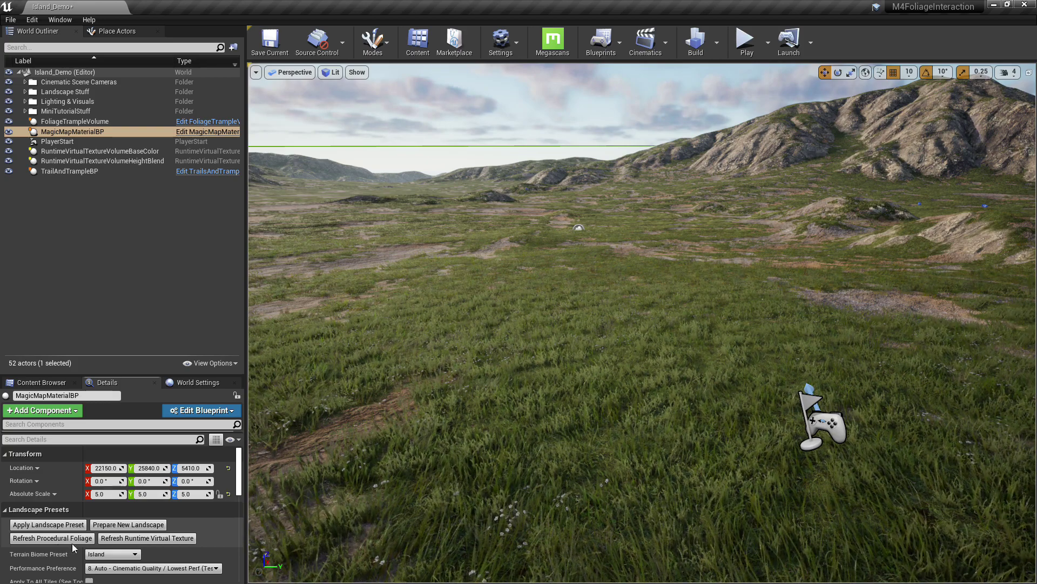
left_click(42, 382)
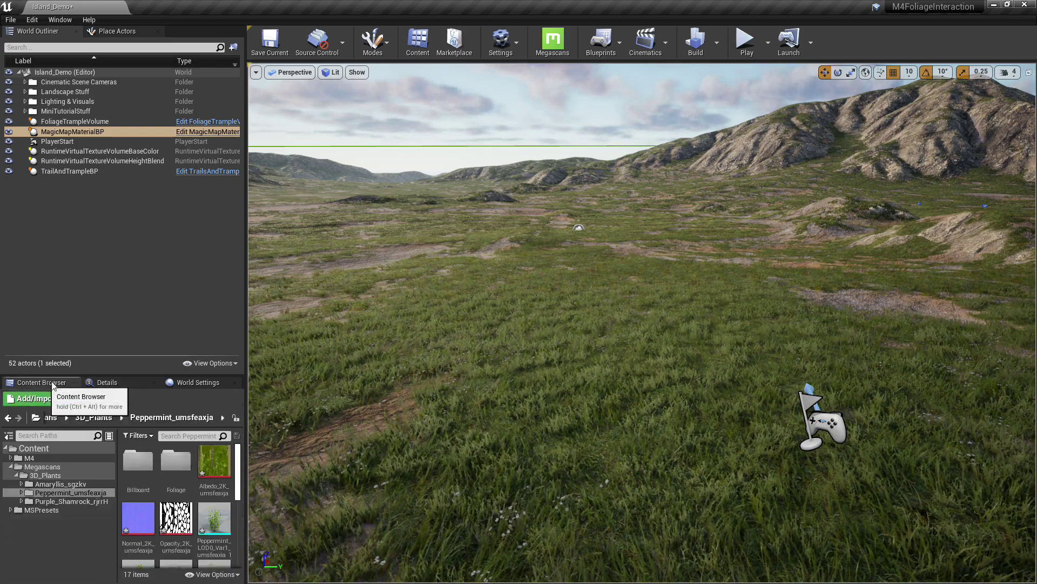
Step: In Foliage mode, activate the eight Amaryllis foliage types and paint one patch of them on the grass
left_click(380, 46)
left_click(392, 101)
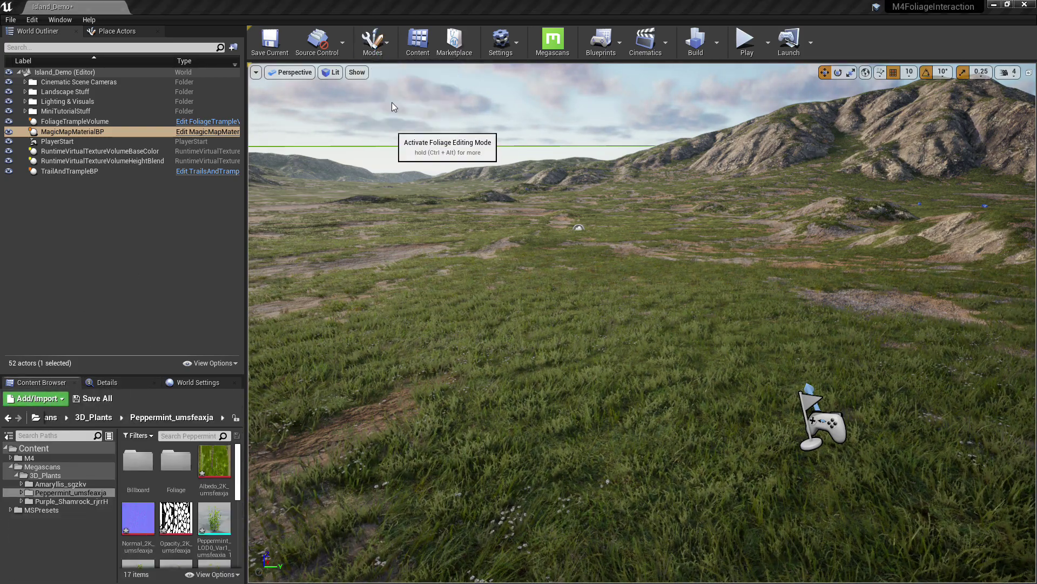
left_click(24, 131)
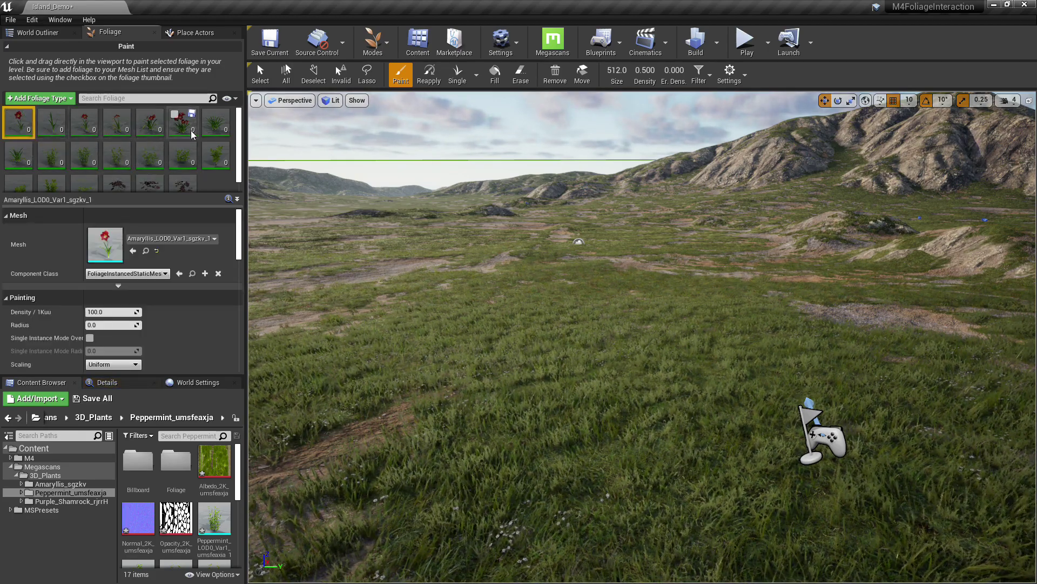
left_click(16, 162, "shift")
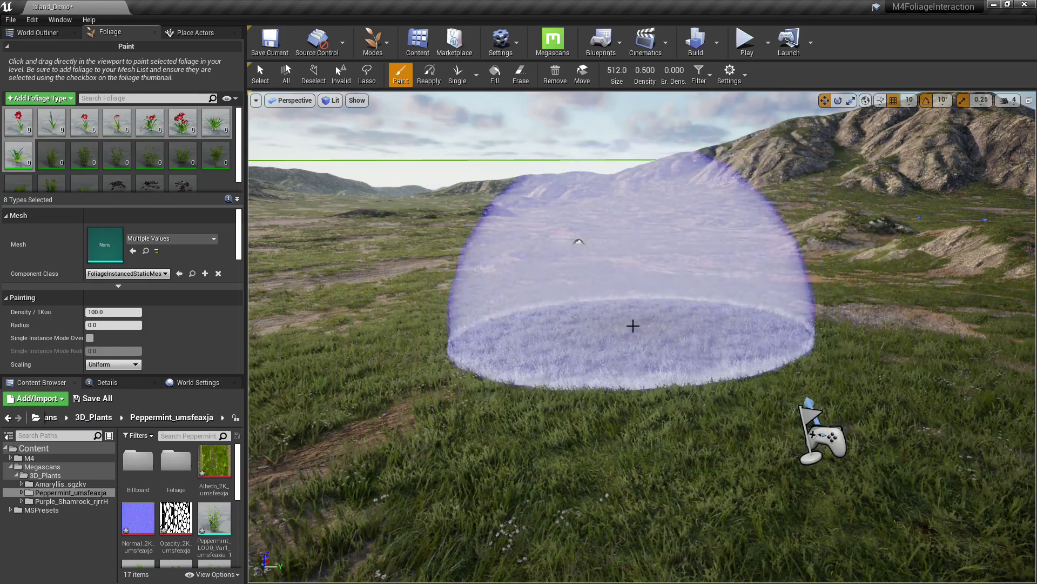
left_click(633, 325)
Step: Deactivate all eight Amaryllis foliage types for painting
mouse_move(391, 301)
right_mouse_down()
mouse_move(302, 173)
mouse_move(378, 259)
mouse_move(347, 333)
mouse_move(259, 292)
right_mouse_up()
key("w")
key("a")
mouse_move(57, 168)
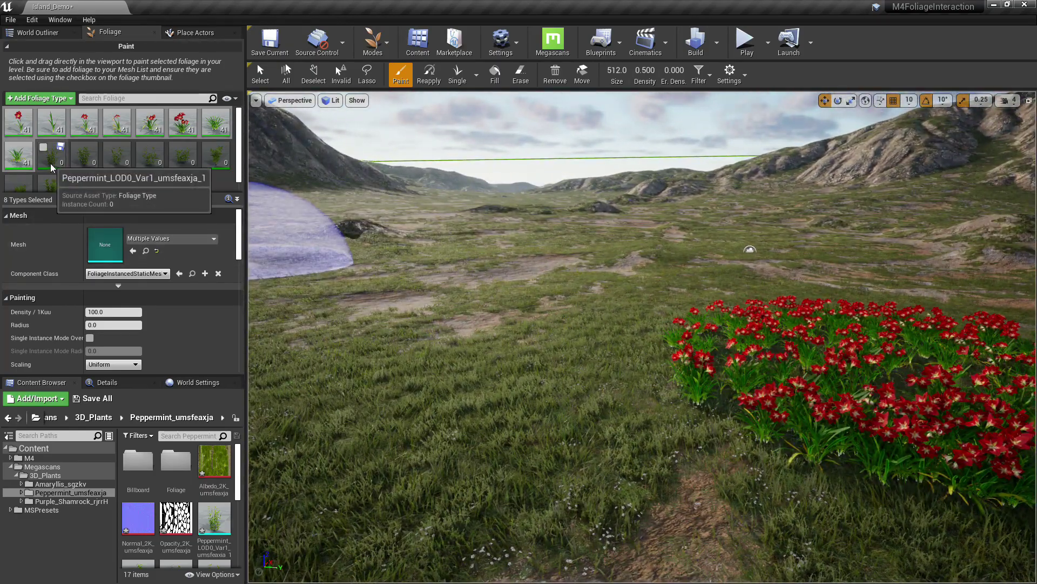
left_click(22, 155)
left_click(11, 118, "shift")
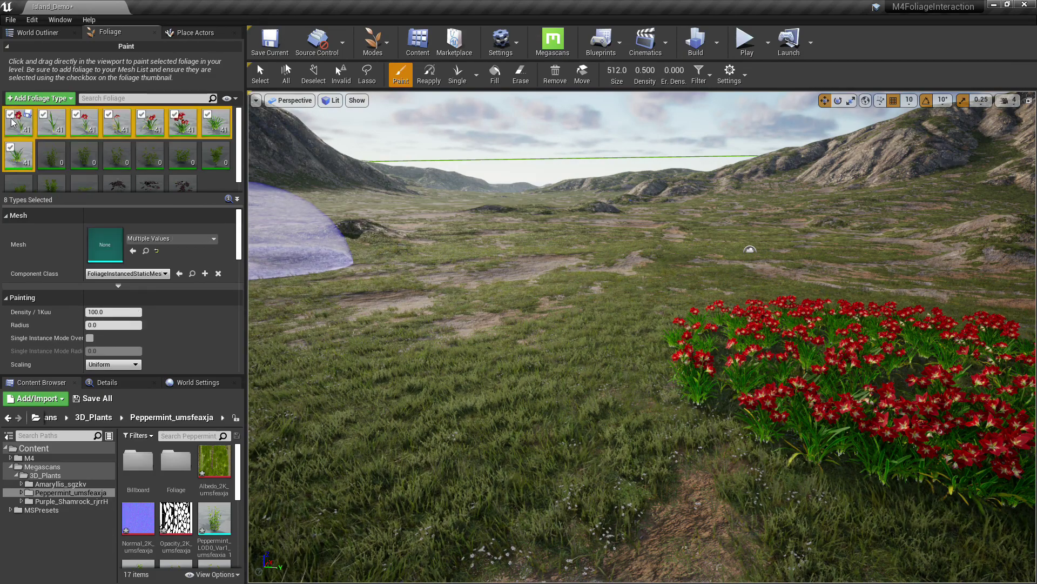
Step: Paint a patch of all nine Peppermint foliage types beside the amaryllis, with Scale X set to Min 2.0 and Max 3.0
scroll(32, 141, "down", 1)
left_click(54, 146)
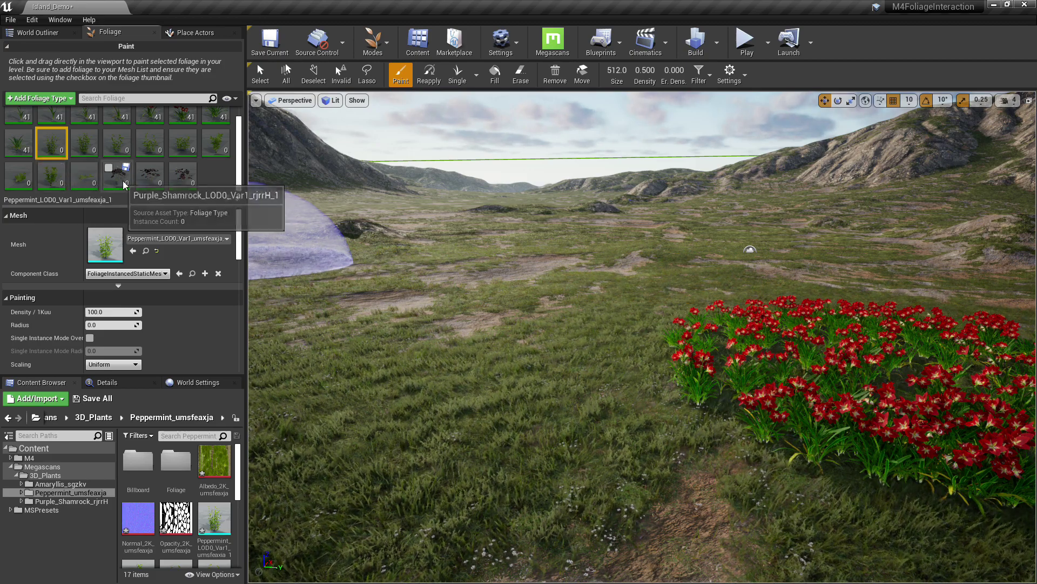
left_click(89, 185, "shift")
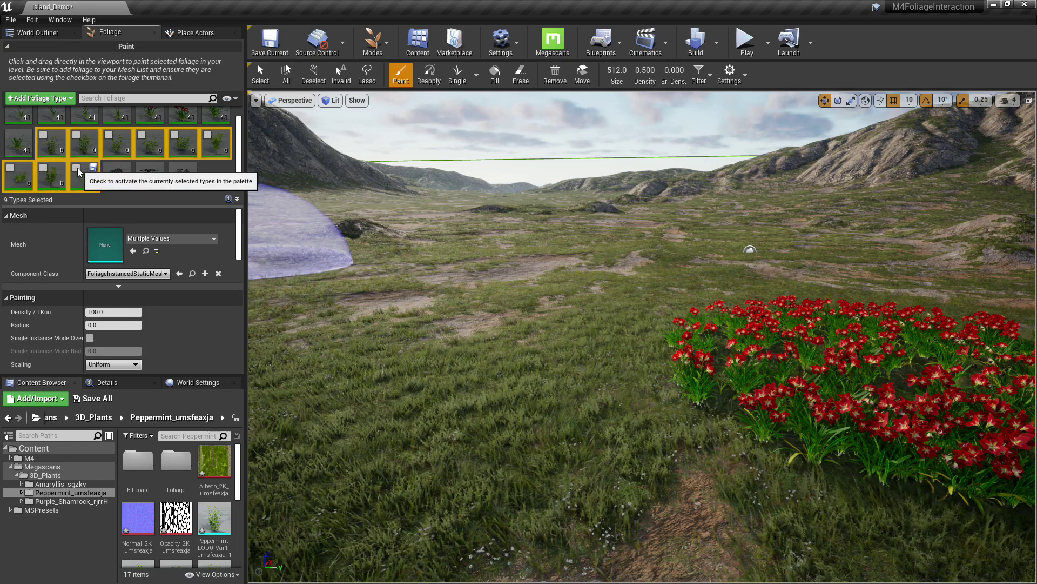
left_click(79, 172)
scroll(108, 302, "down", 3)
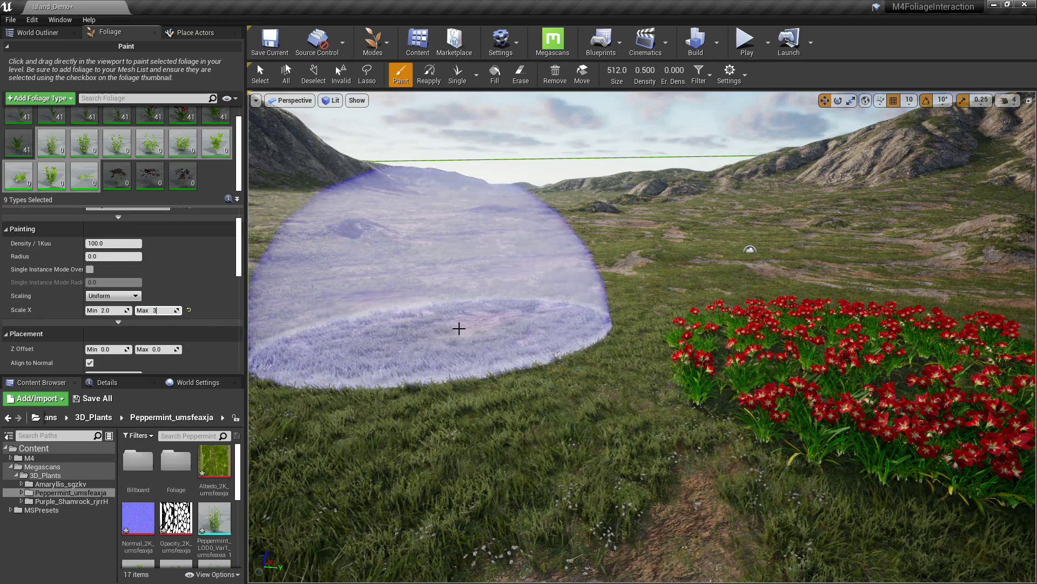
left_click(458, 329)
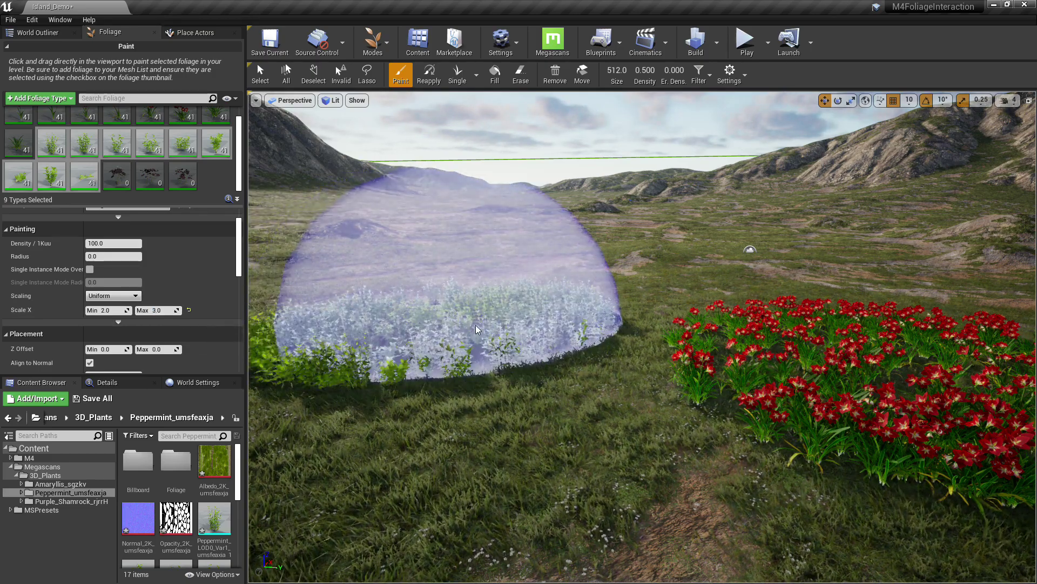
Step: Deactivate the nine Peppermint foliage types and activate the three Purple Shamrock types for painting
mouse_move(470, 319)
right_mouse_down()
mouse_move(345, 273)
mouse_move(369, 270)
mouse_move(356, 296)
right_mouse_up()
key("w")
right_click_drag(440, 331, 498, 312)
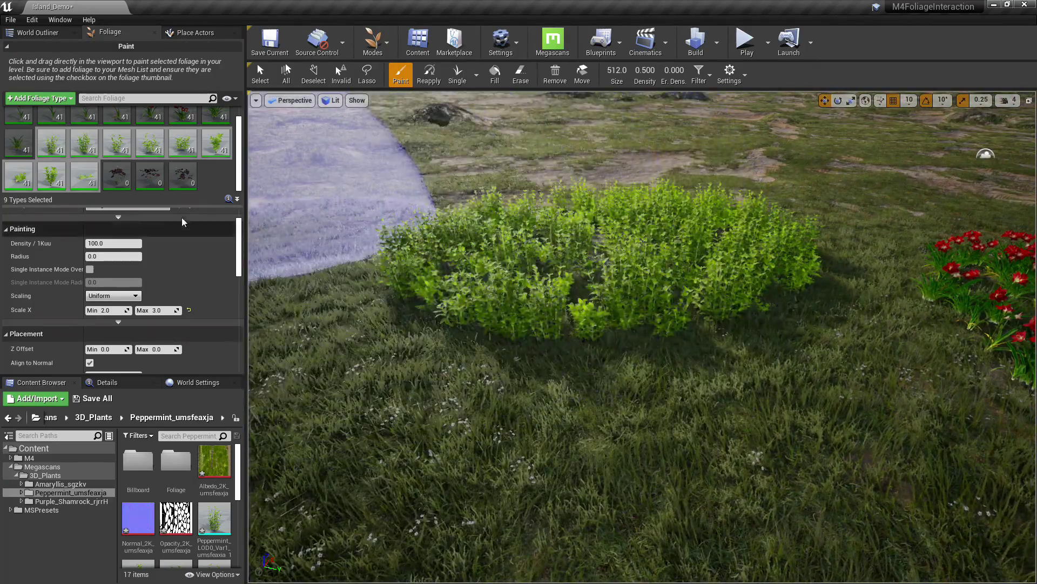
mouse_move(87, 183)
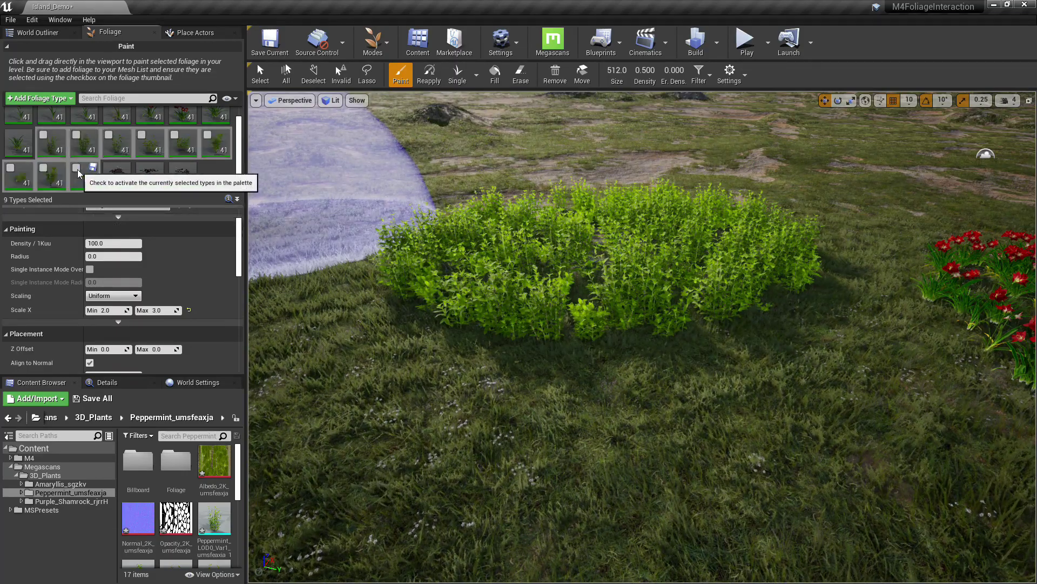
left_click(117, 174)
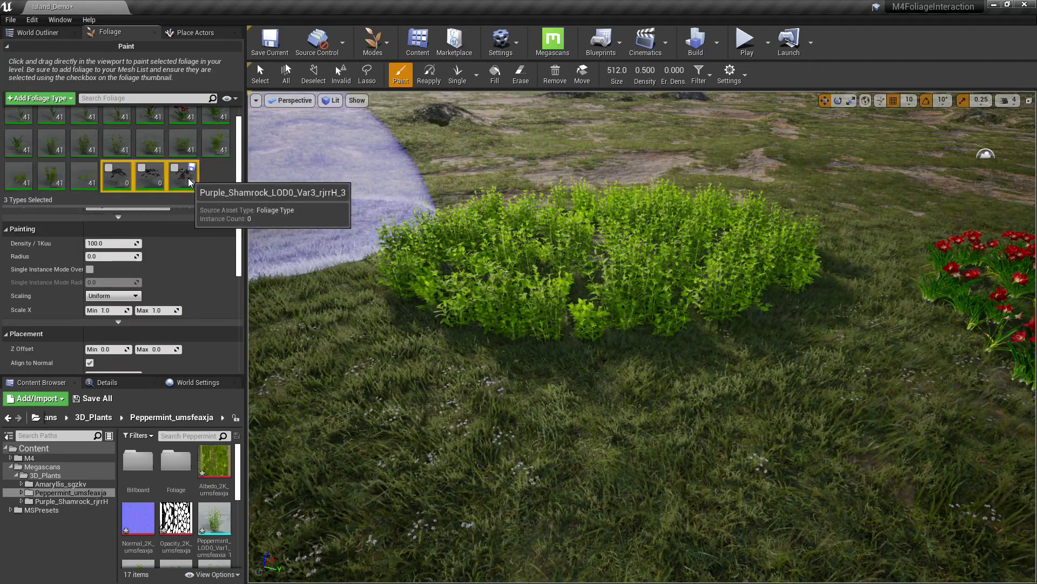
left_click(175, 170)
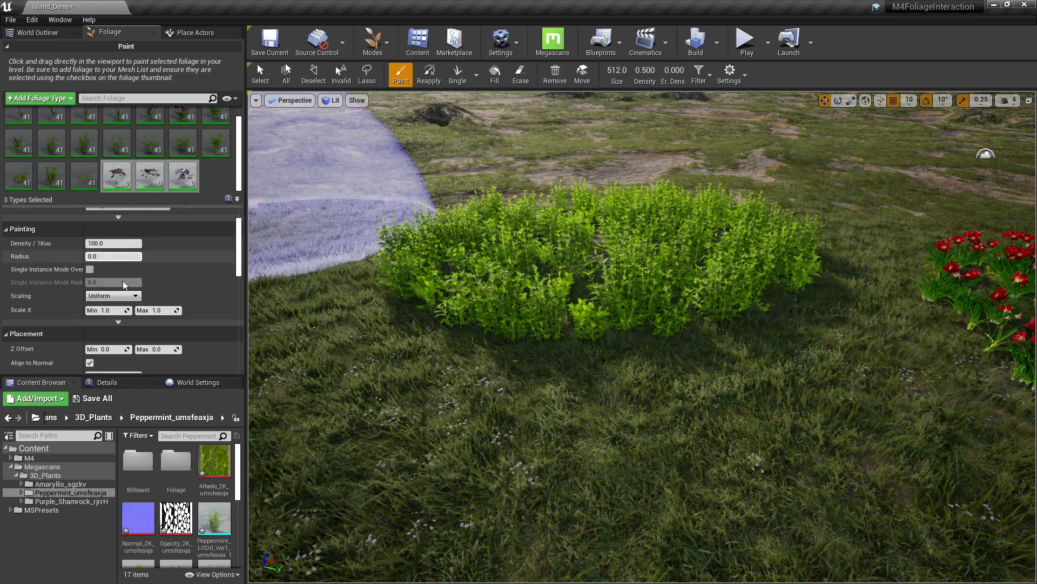
Step: Paint a Purple Shamrock patch beside the peppermint with Density / 1Kuu set to 300, and leave Foliage mode
left_click(114, 313)
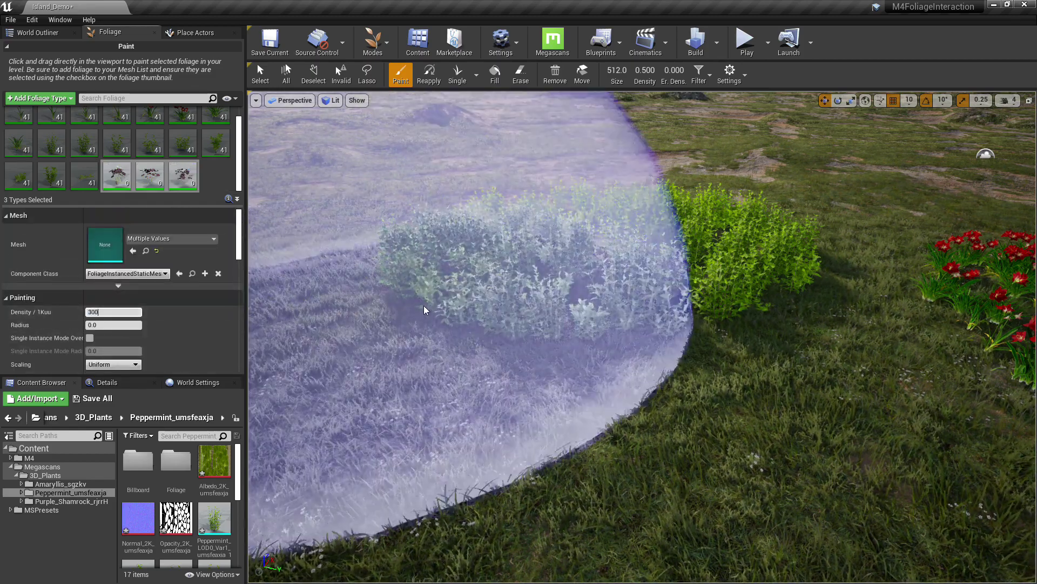
right_click_drag(424, 308, 281, 303)
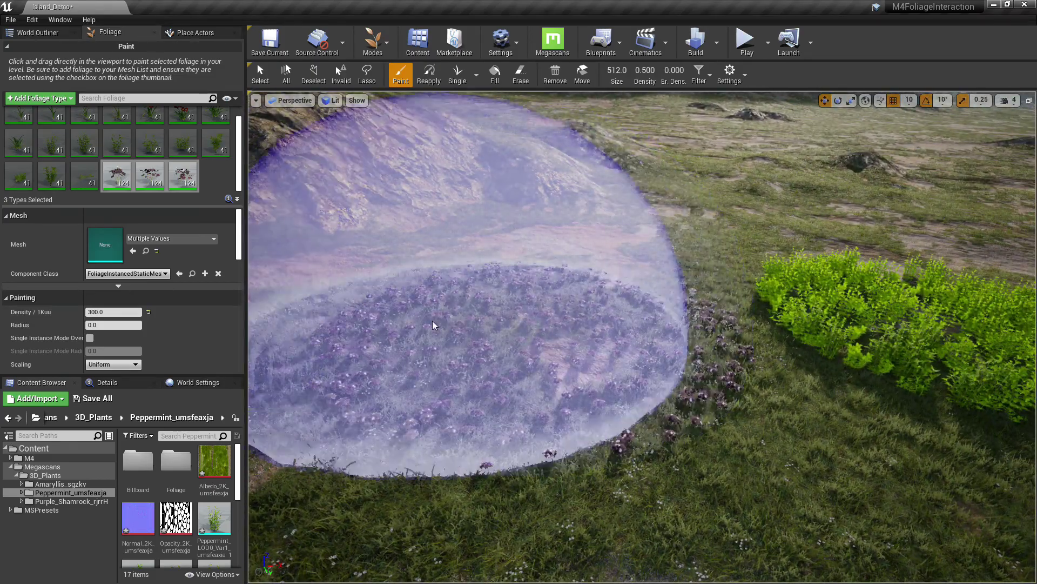
left_click(155, 33)
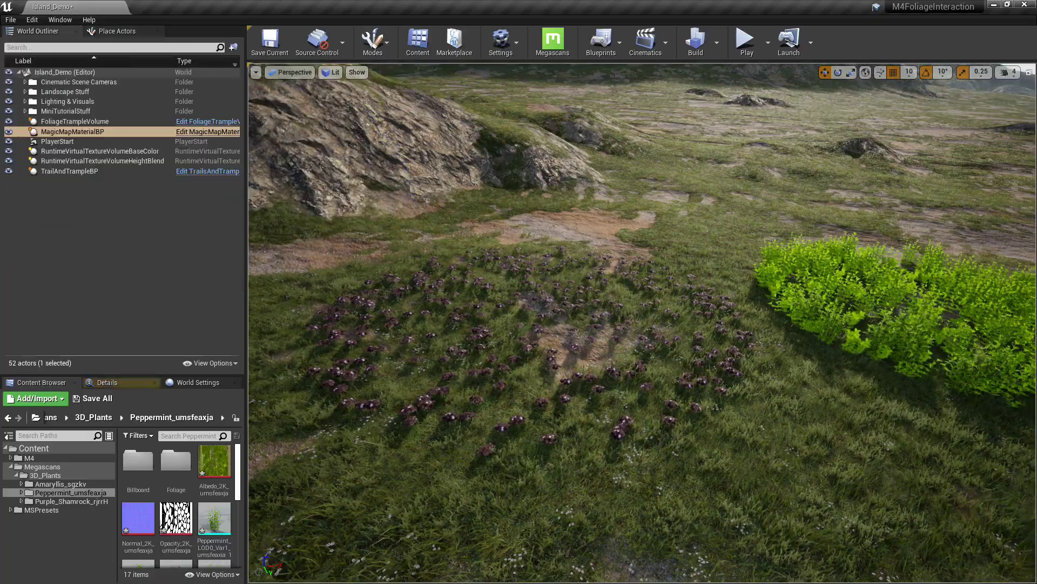
Step: Return to Foliage mode and open the mesh of the Amaryllis_LOD0_Var1_sgzkv_1 foliage type
right_click_drag(411, 243, 535, 243)
right_click_drag(818, 165, 903, 160)
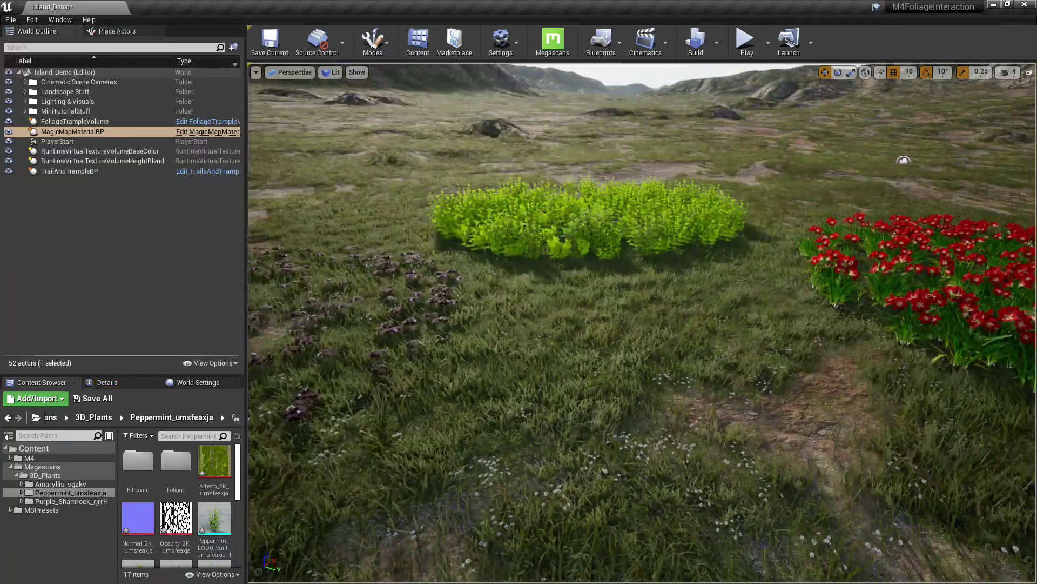
right_click_drag(512, 268, 581, 265)
right_click_drag(492, 227, 492, 262)
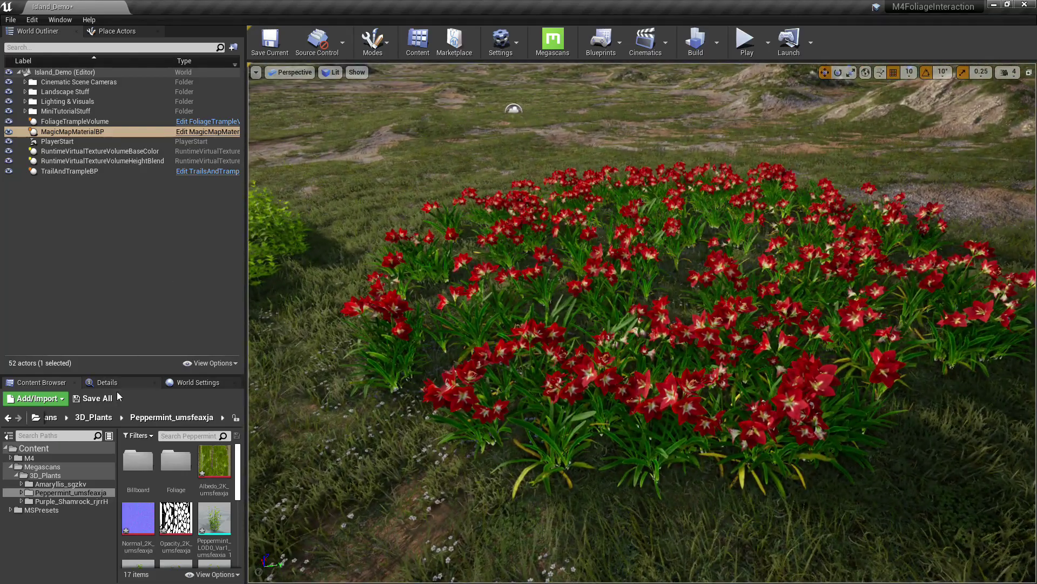
left_click(373, 41)
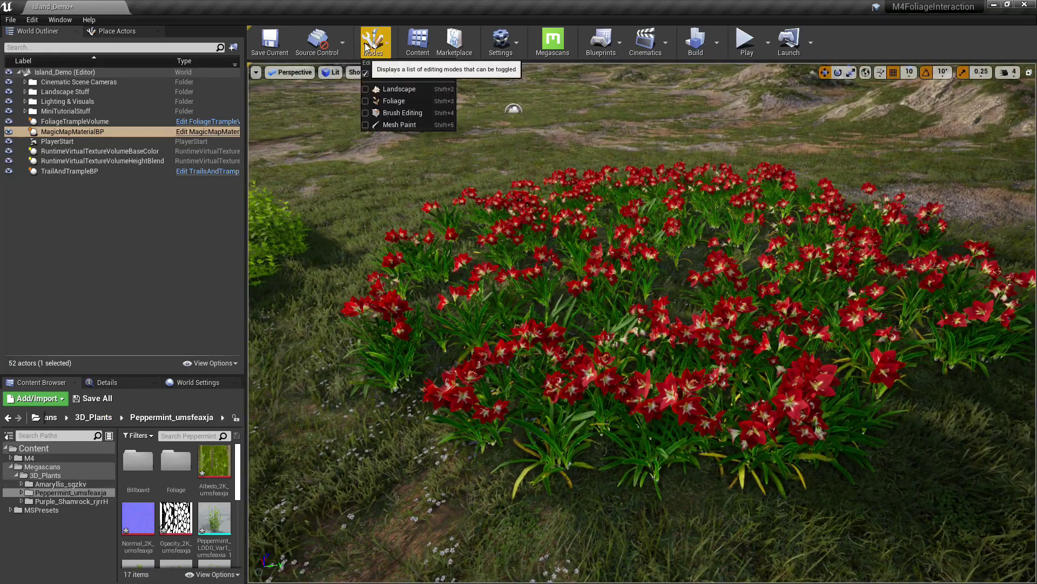
left_click(378, 101)
left_click(19, 122)
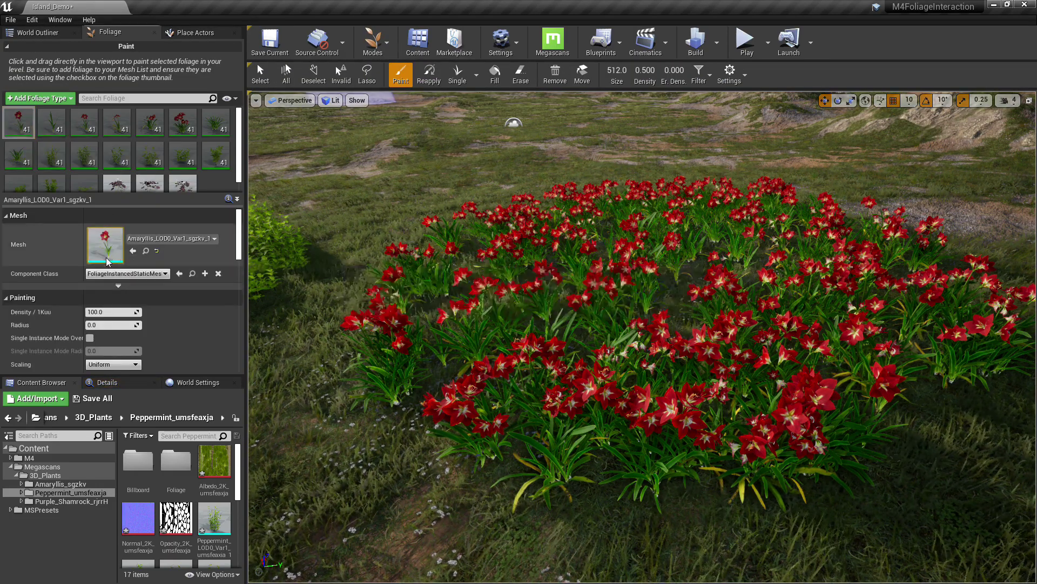
double_click(106, 258)
Step: From the Amaryllis mesh, open its material instance and the parent Foliage_Material in a maximized material editor
double_click(548, 219)
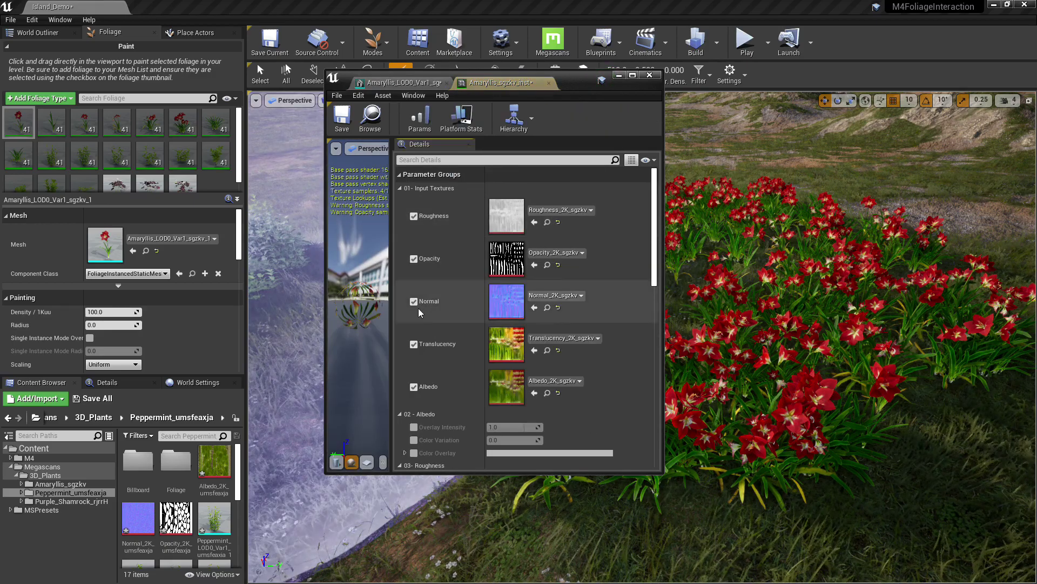
scroll(470, 314, "down", 5)
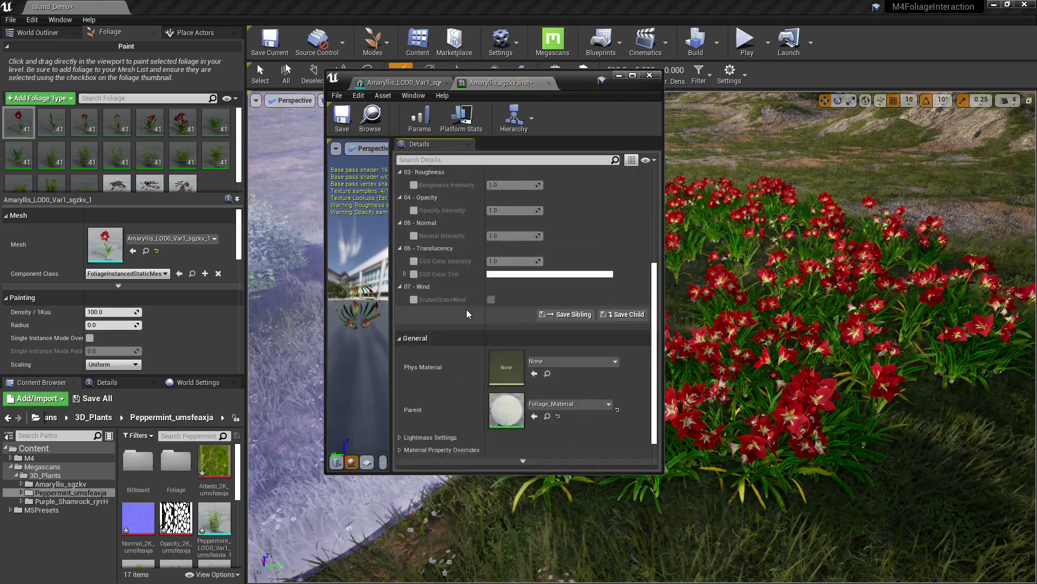
scroll(468, 313, "down", 2)
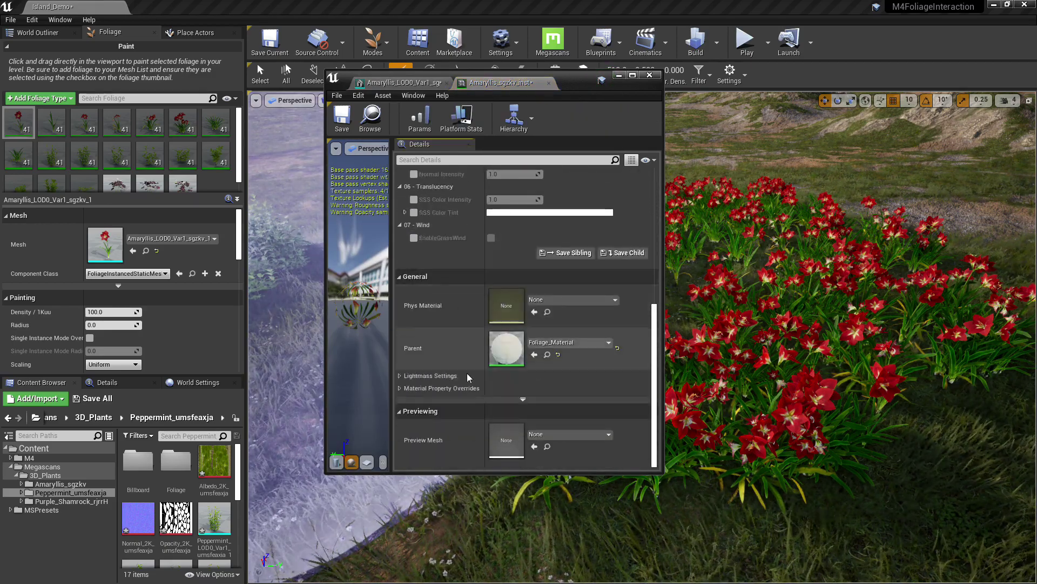
double_click(509, 360)
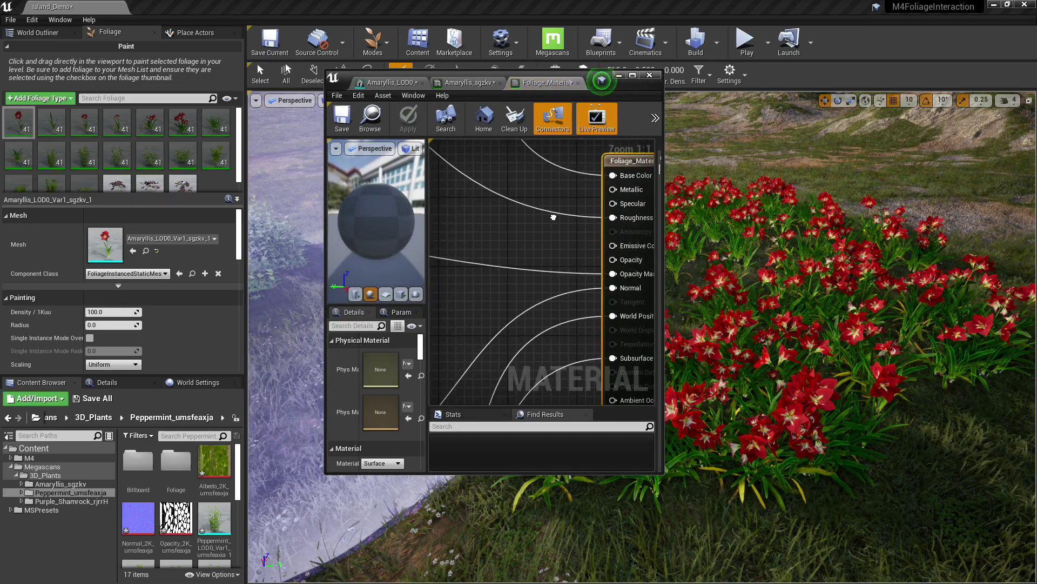
left_click(632, 75)
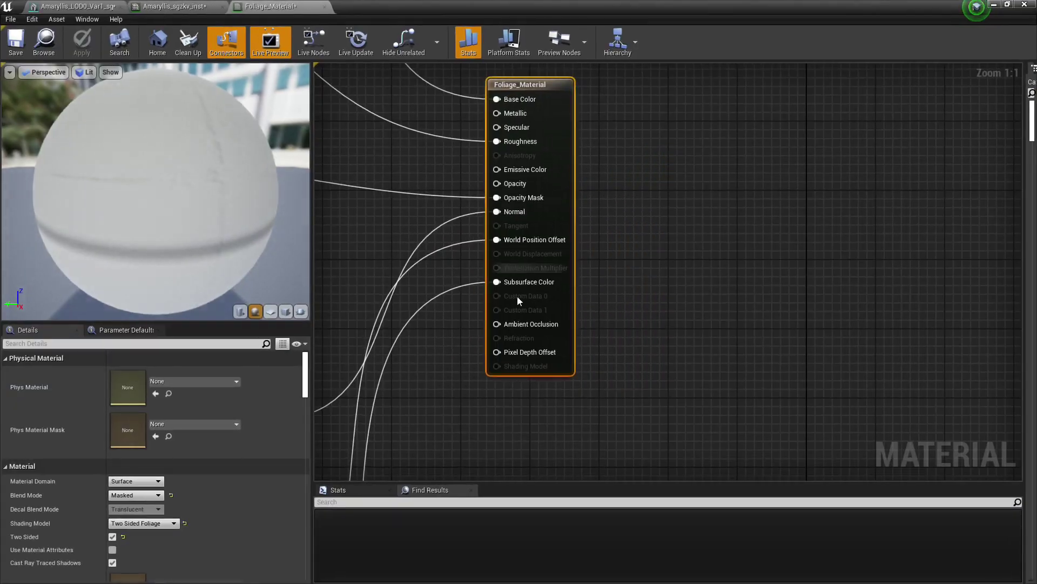
Step: Widen the material graph area and move the Foliage_Material result node farther away from the node groups
left_click_drag(319, 275, 194, 273)
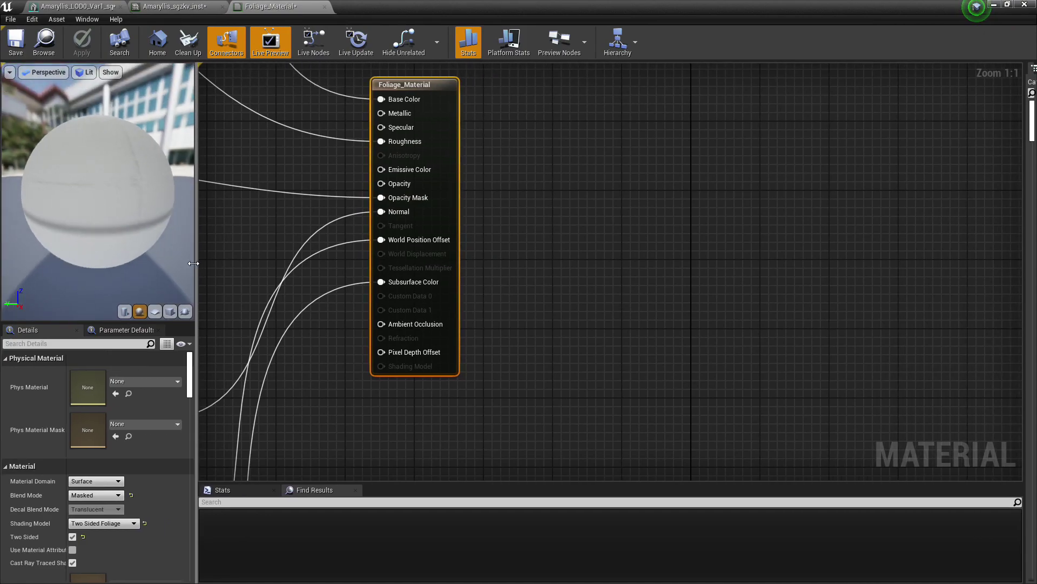
scroll(499, 227, "down", 5)
scroll(500, 224, "down", 1)
right_click_drag(563, 220, 486, 268)
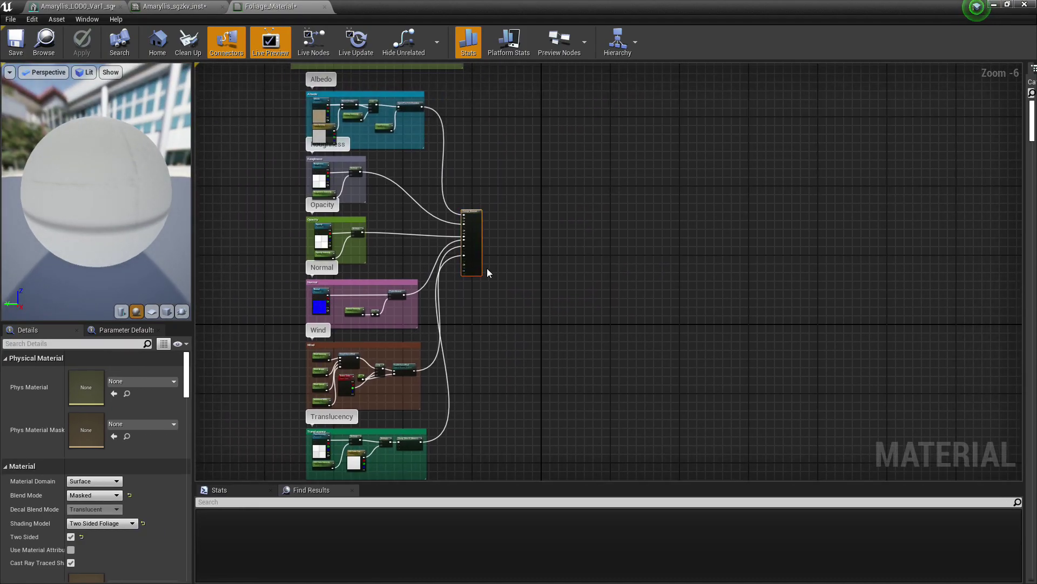
left_click_drag(484, 264, 593, 252)
right_click_drag(594, 252, 639, 223)
scroll(638, 223, "up", 2)
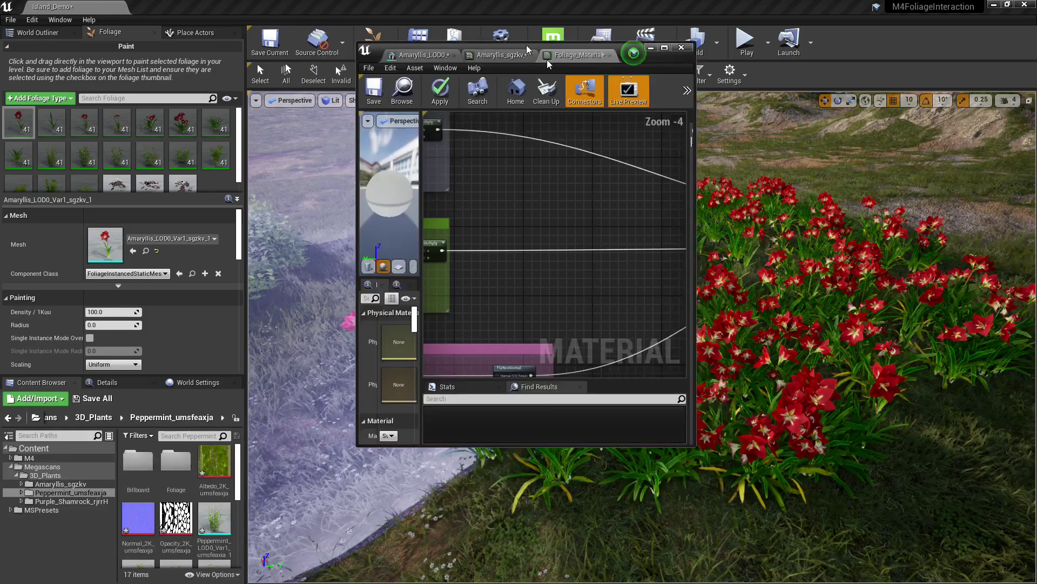
Step: Add the AdvancedFoliageWind material function from M4/Extras/AdvancedFoliageWind to the Foliage_Material graph
left_click(11, 467)
left_click(11, 458)
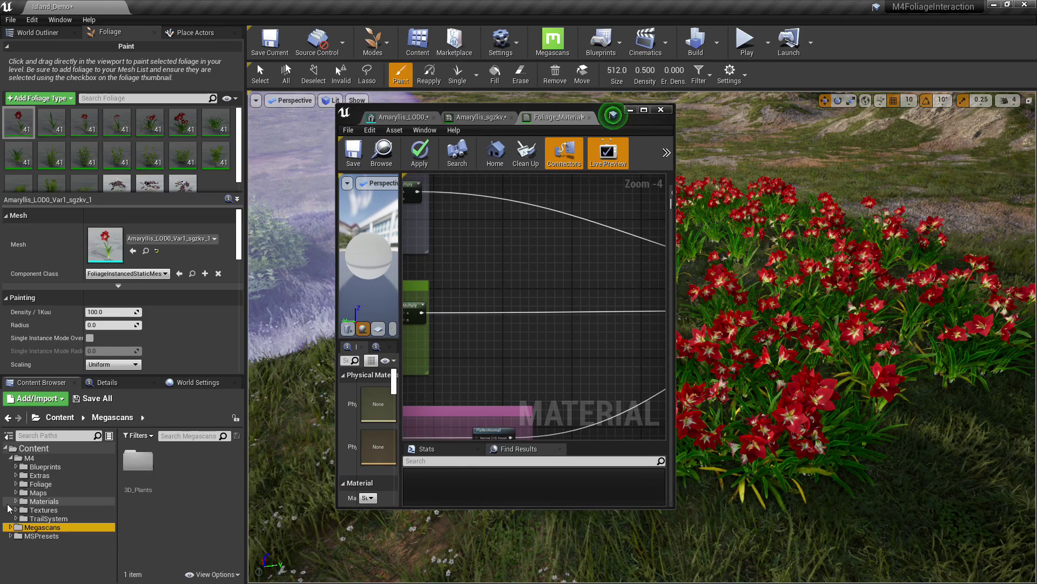
left_click(15, 475)
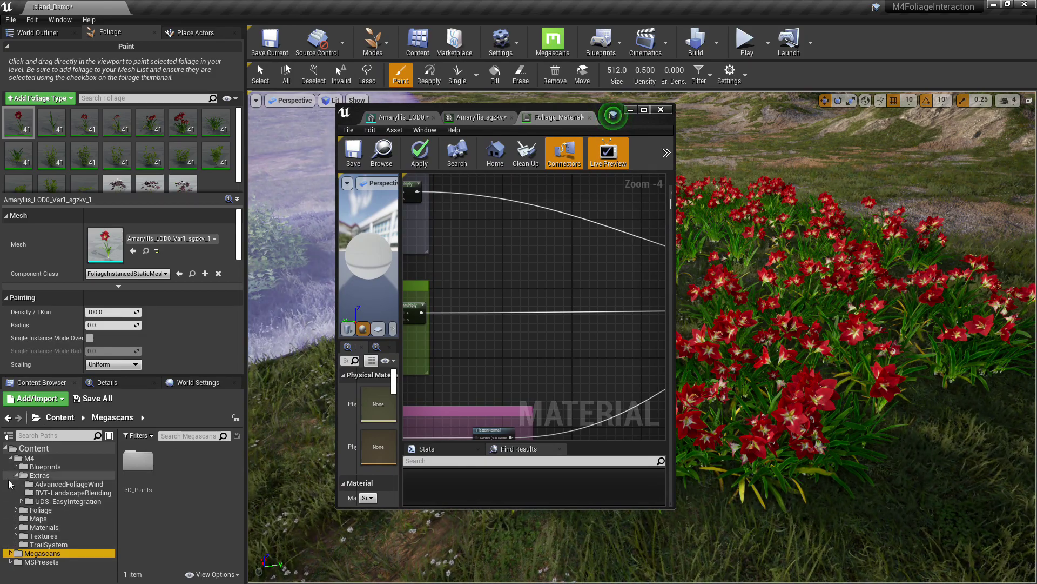
left_click(68, 484)
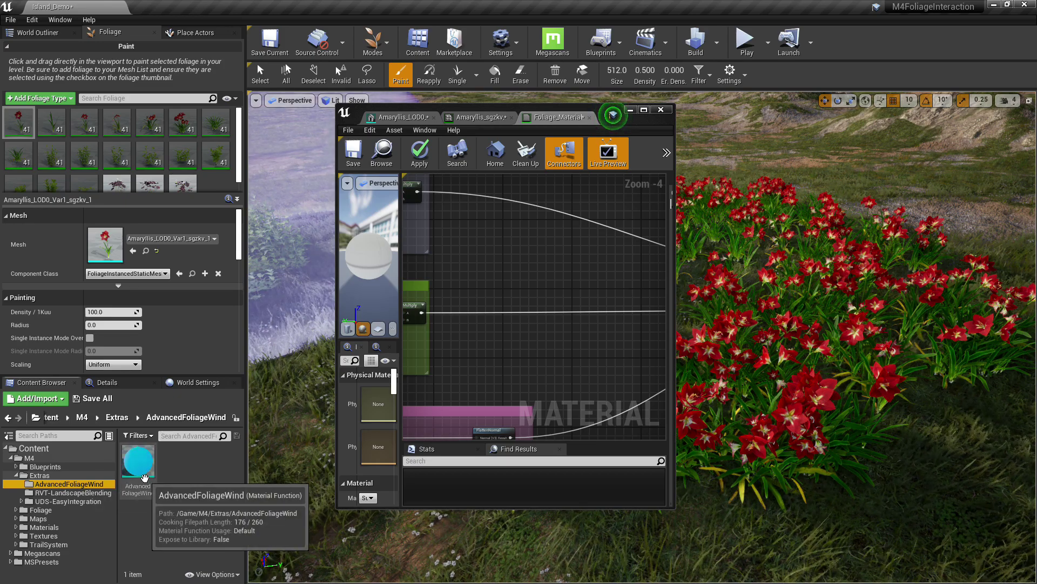
left_click_drag(144, 478, 543, 332)
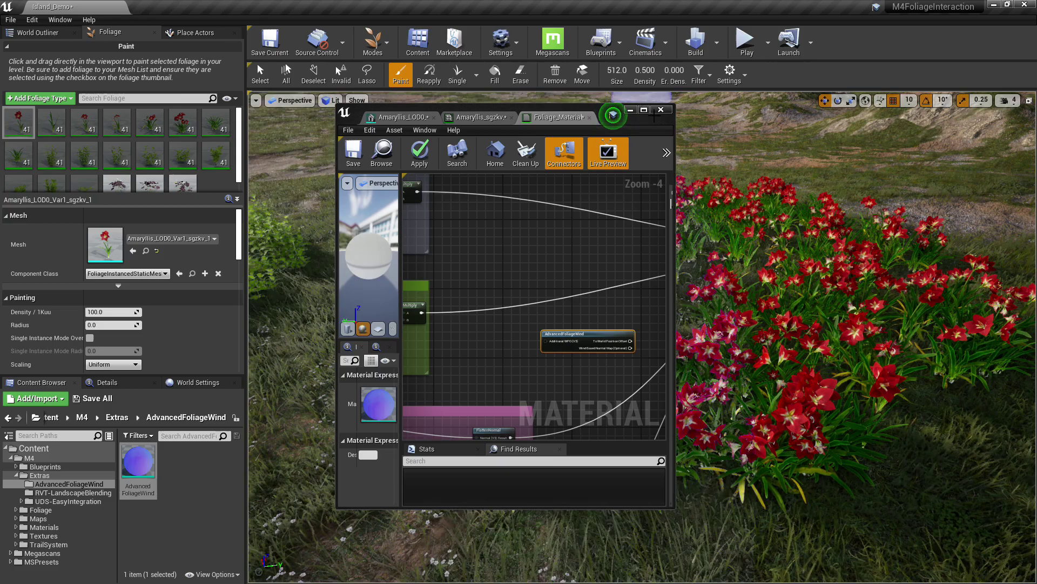
Step: Connect AdvancedFoliageWind's To World Position Offset output to the material's World Position Offset, replacing the Wind group's link, and reposition the function node
left_click(644, 109)
left_click_drag(365, 239, 477, 237)
scroll(552, 254, "up", 3)
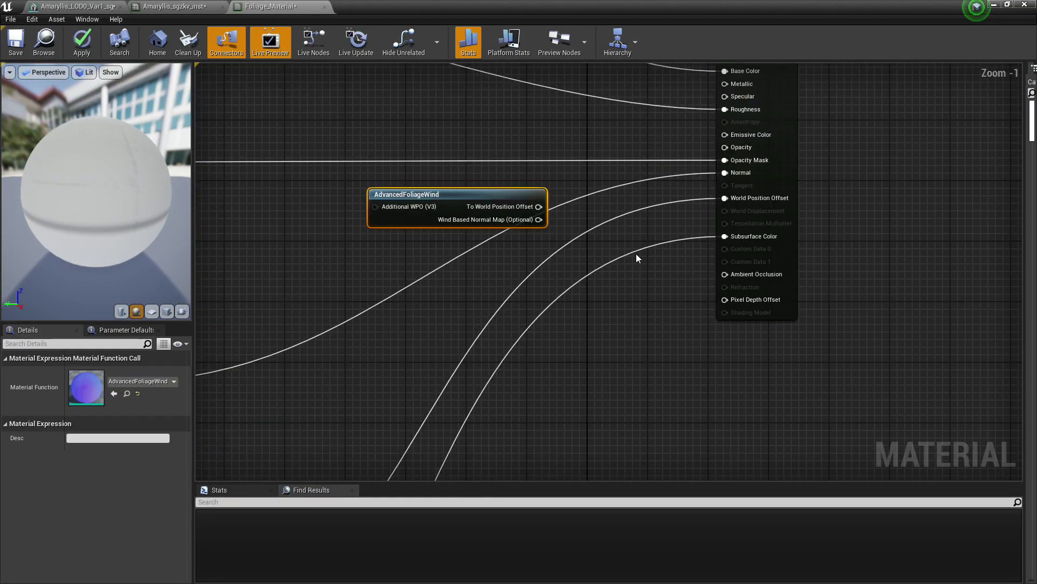
right_click_drag(637, 258, 1036, 0)
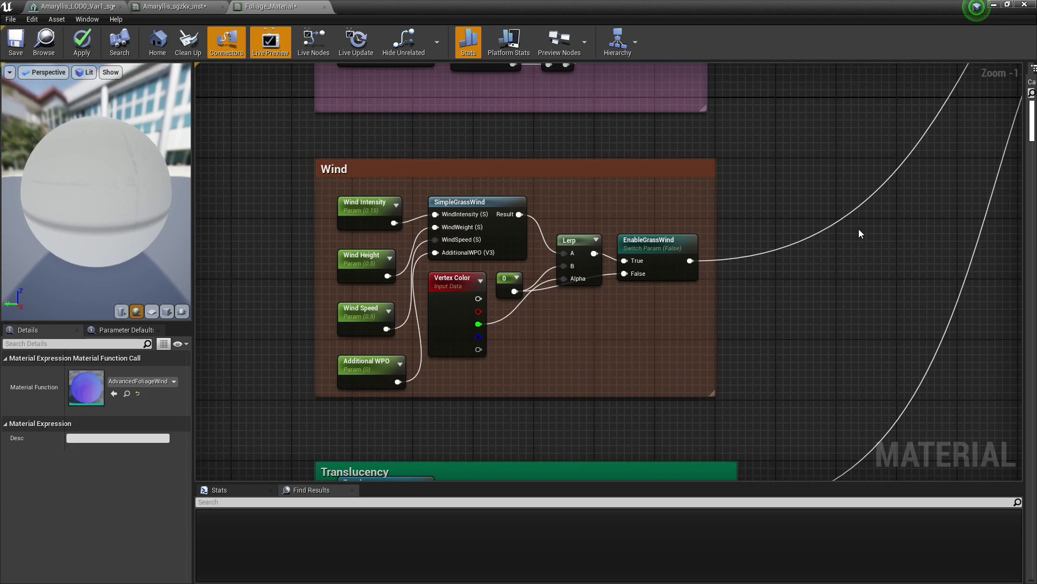
right_click_drag(859, 234, 385, 583)
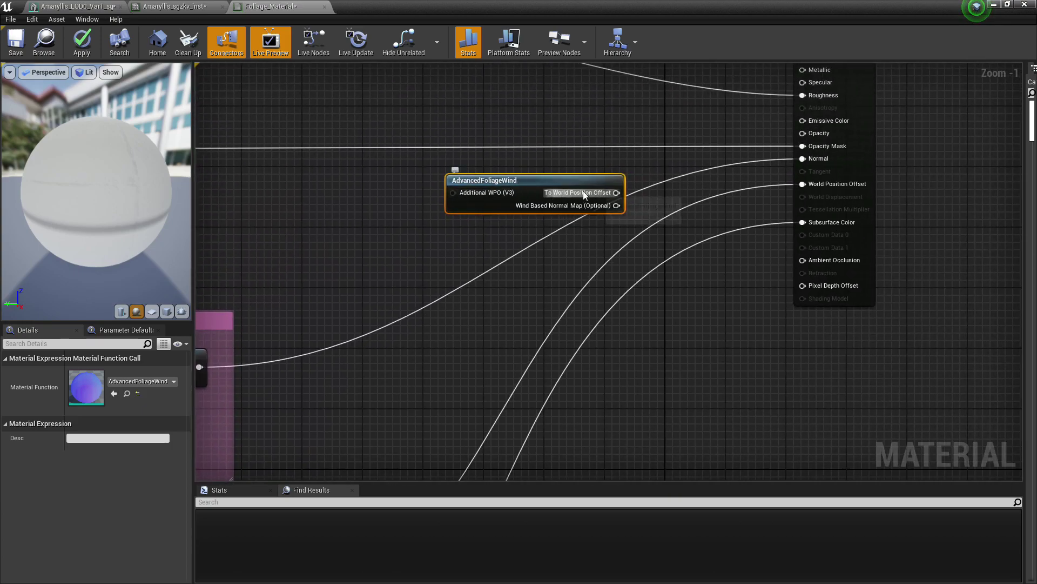
left_click_drag(616, 193, 803, 184)
left_click_drag(555, 188, 480, 354)
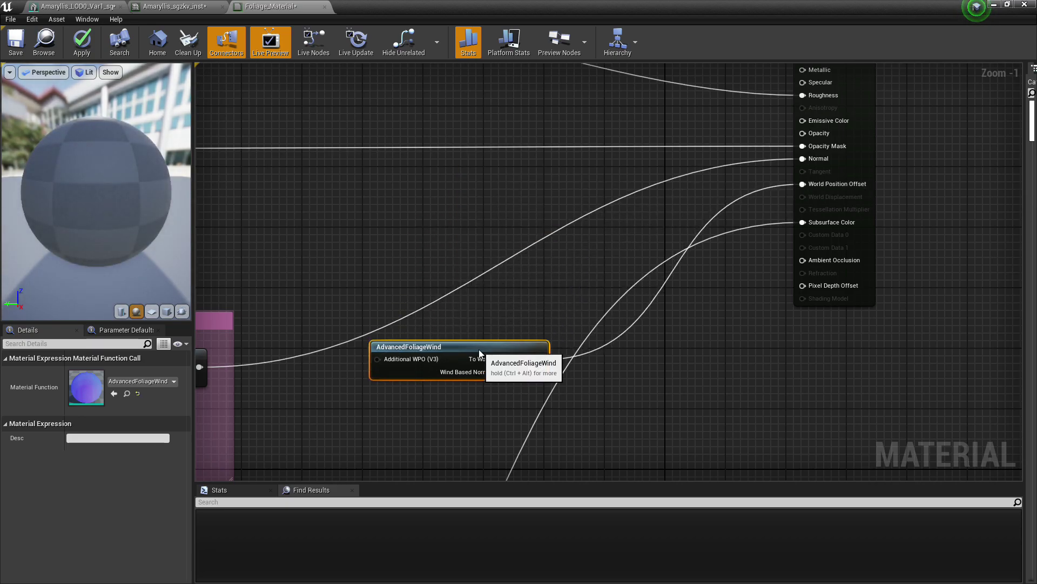
Step: Apply the Foliage_Material changes and minimize the material editor to reveal the amaryllis in the level
left_click(81, 42)
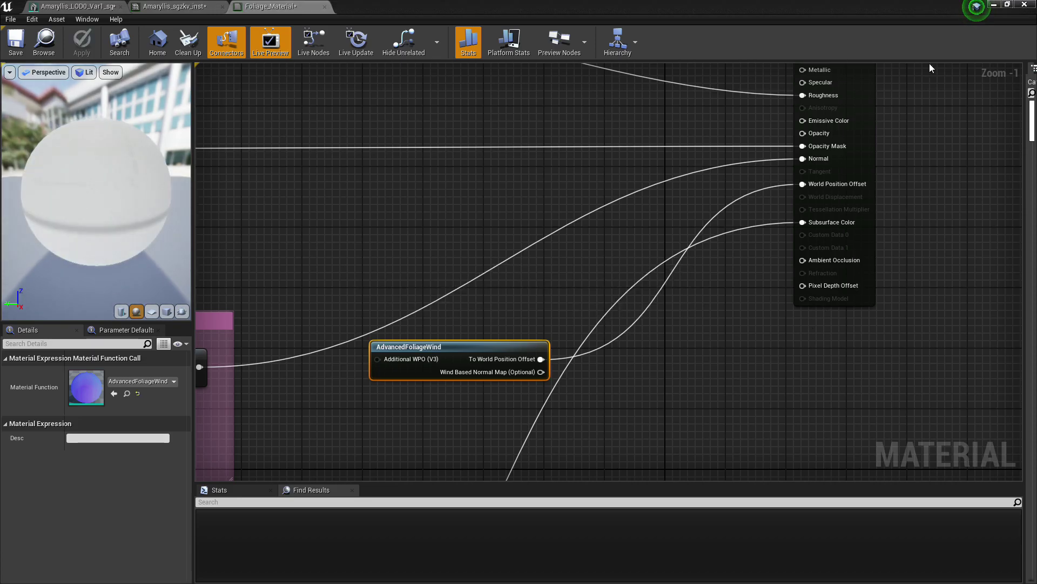
left_click_drag(913, 7, 239, 153)
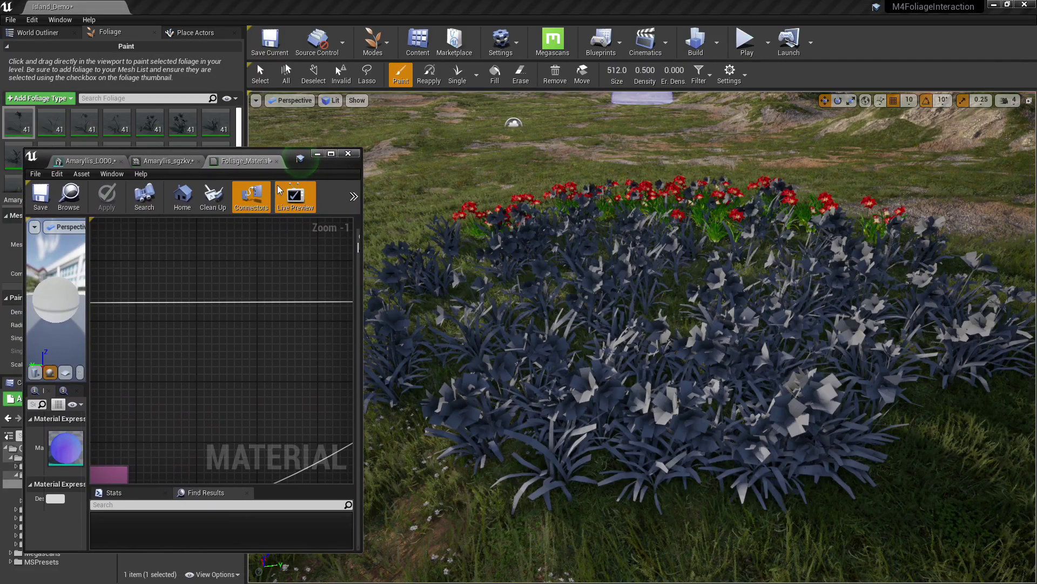
left_click(318, 154)
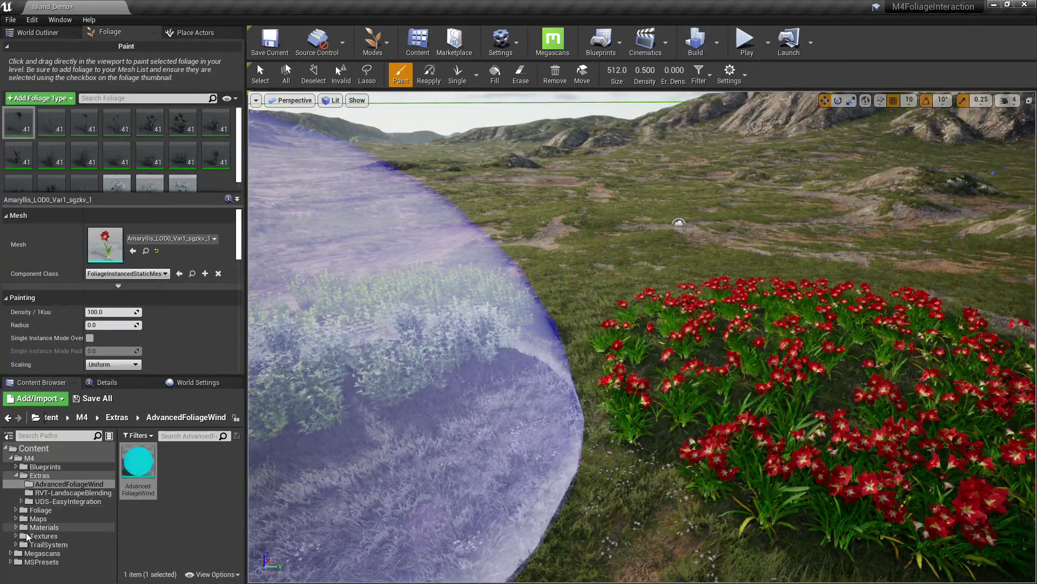
Step: Open the M4/TrailSystem/ForFoliage folder, bring the Foliage_Material editor back clear of it, and leave Foliage mode
left_click(17, 545)
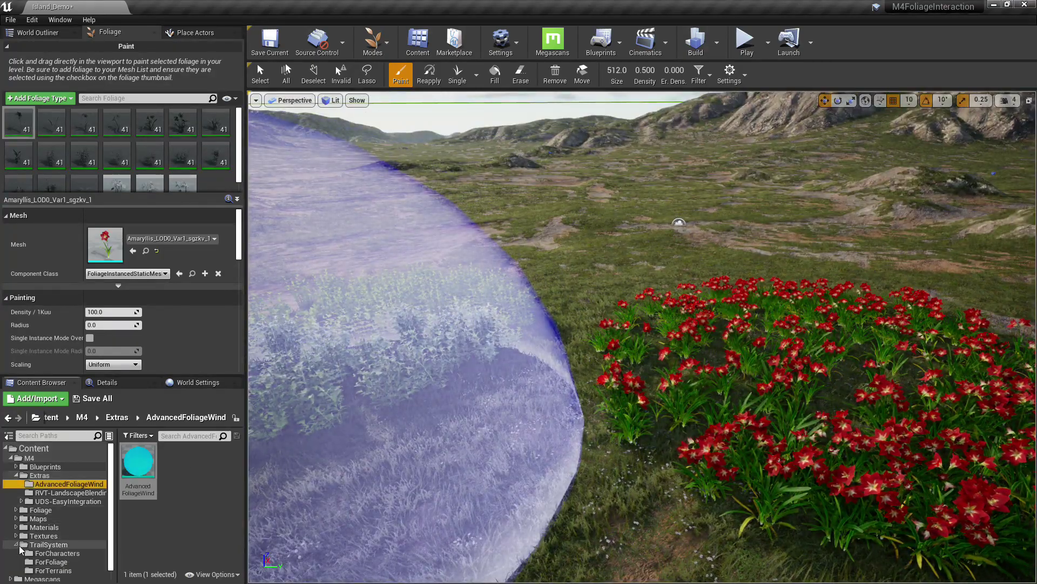
left_click(52, 562)
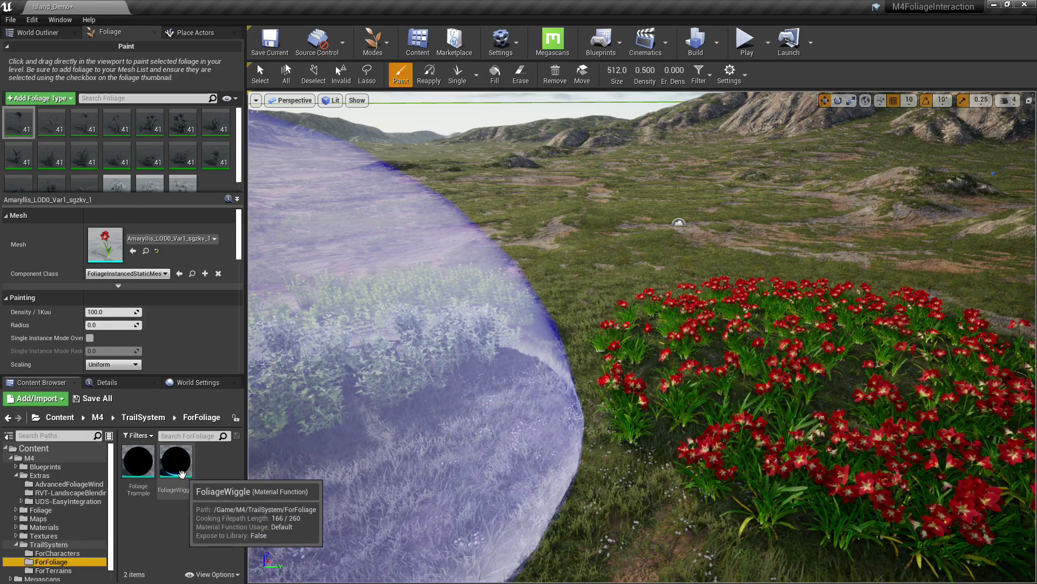
key("alt+Tab")
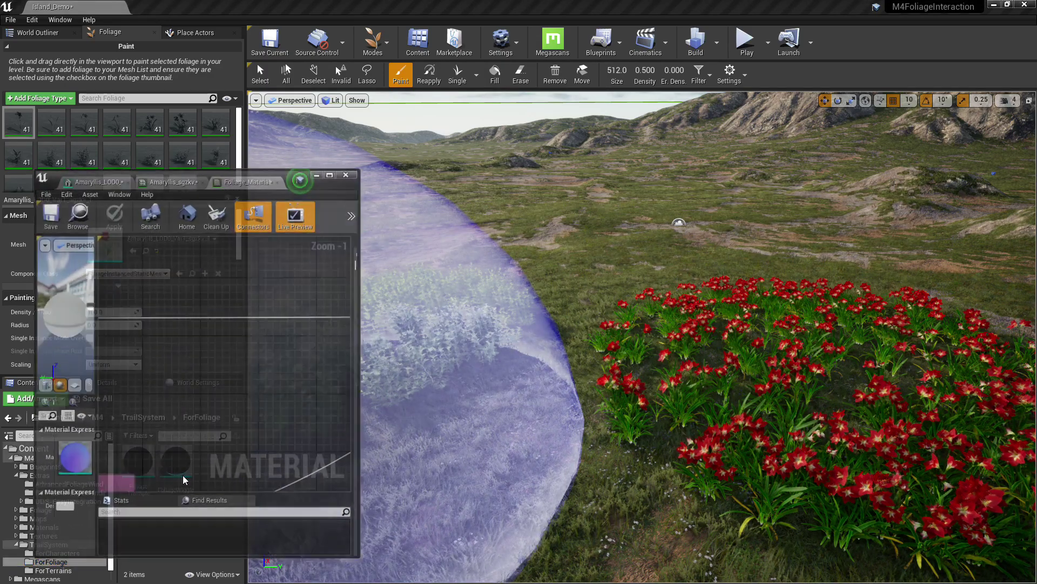
left_click(296, 157)
left_click_drag(297, 157, 609, 130)
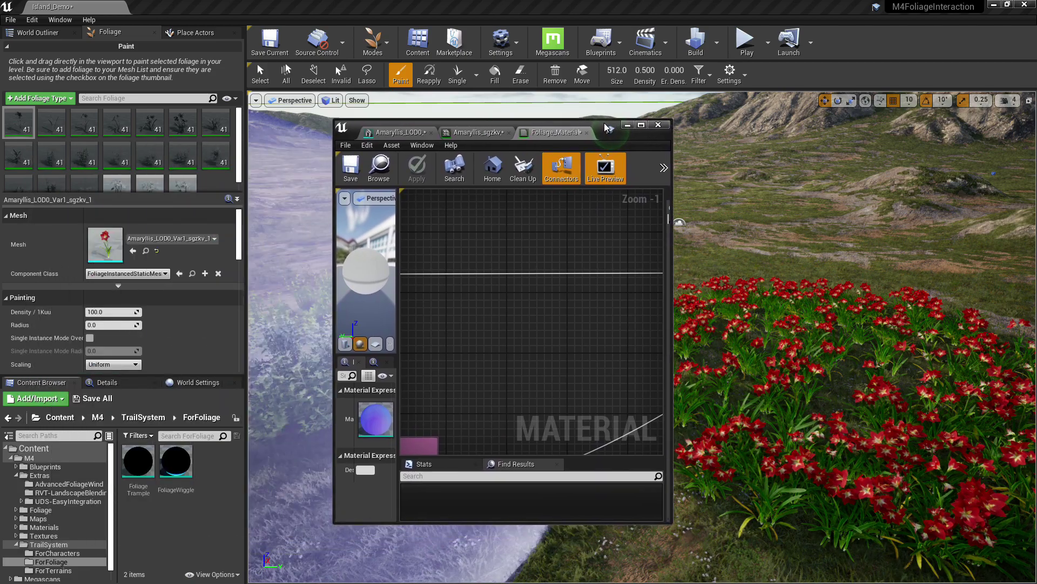
left_click(157, 33)
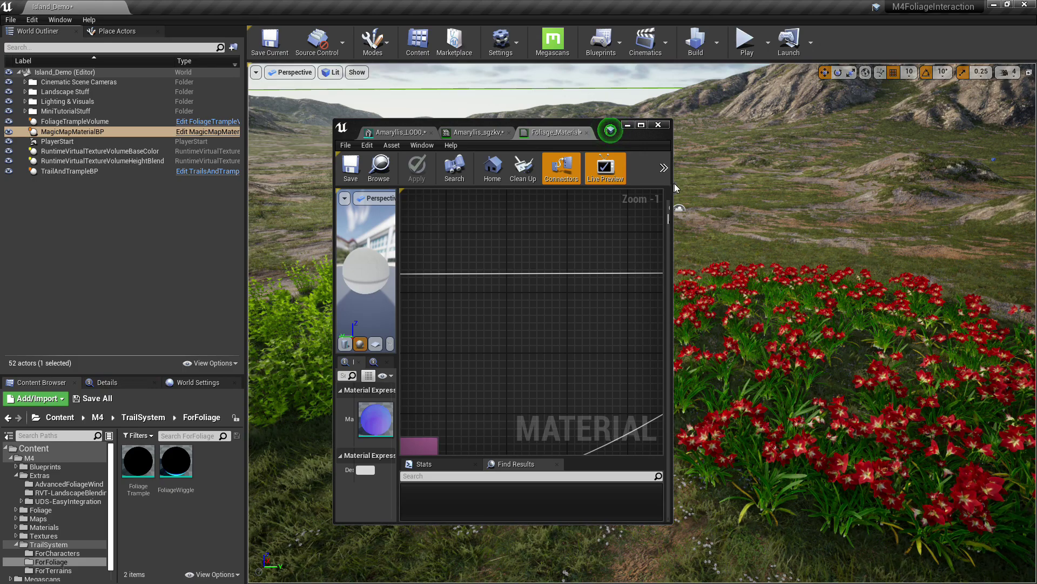
Step: Widen the material editor and add the FoliageWiggle function from M4/TrailSystem/ForFoliage to the graph beside AdvancedFoliageWind
left_click_drag(673, 183, 901, 170)
right_click_drag(748, 319, 634, 220)
scroll(550, 300, "down", 2)
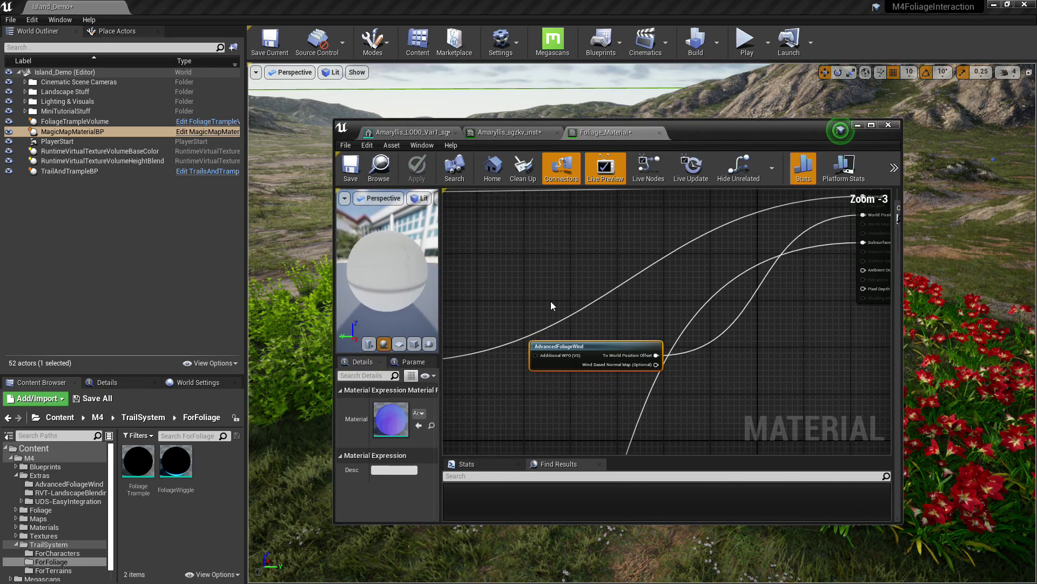
left_click_drag(176, 461, 694, 324)
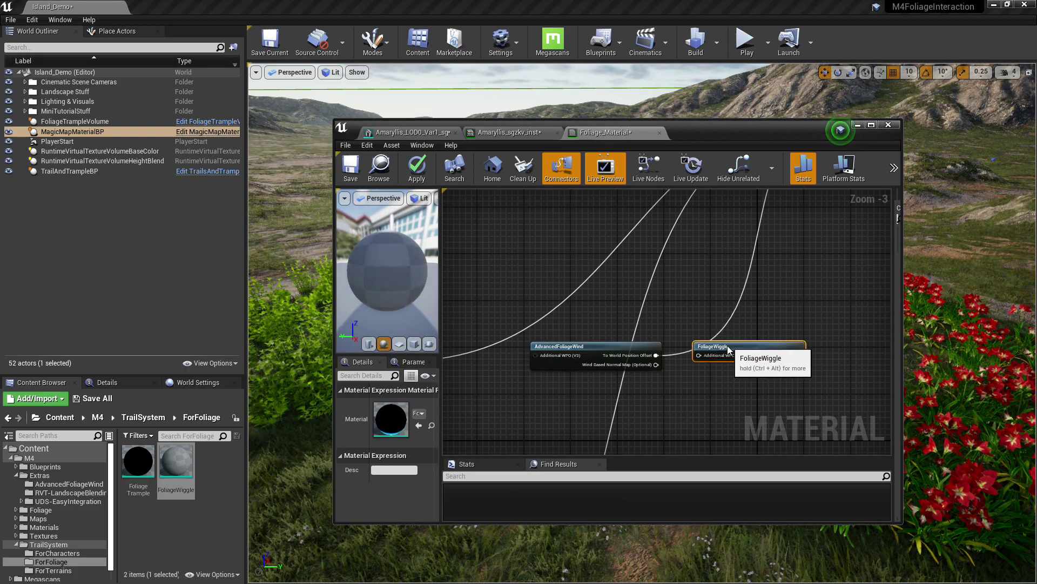
Step: Feed AdvancedFoliageWind's To World Position Offset into FoliageWiggle's Additional WPO, and link FoliageWiggle's output to the material's World Position Offset
right_click_drag(728, 345, 611, 342)
scroll(573, 368, "up", 2)
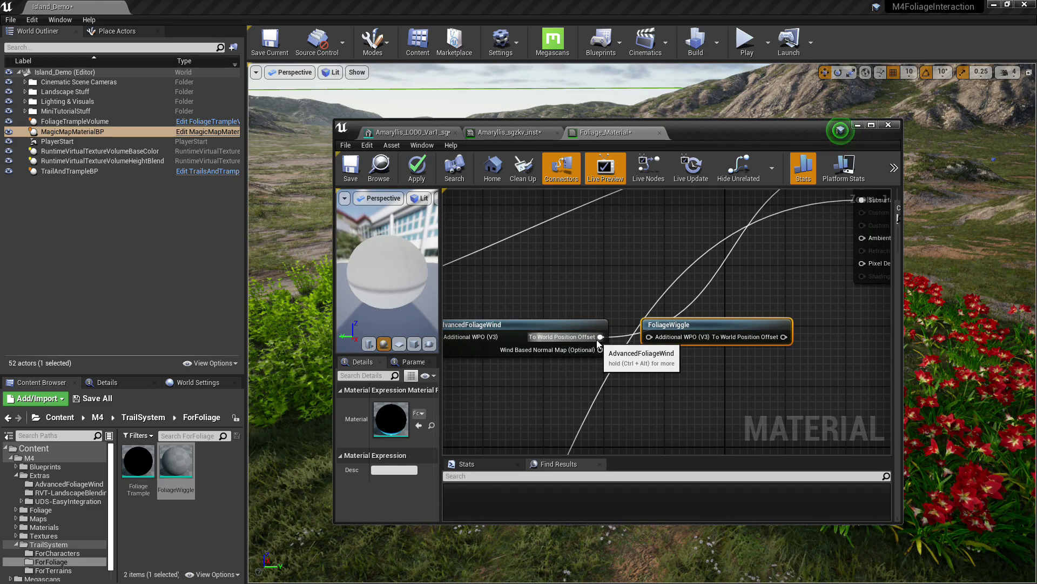
right_click_drag(795, 358, 695, 446)
left_click_drag(679, 425, 758, 250)
Step: Apply the Foliage_Material changes and minimize the material editor to bring the painted plants into view
left_click(412, 171)
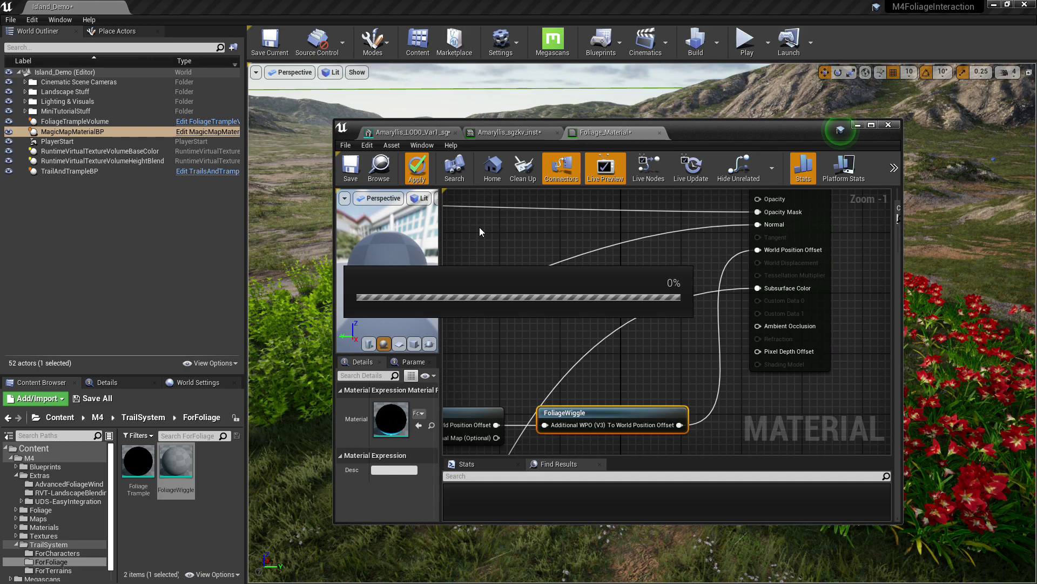
left_click(858, 125)
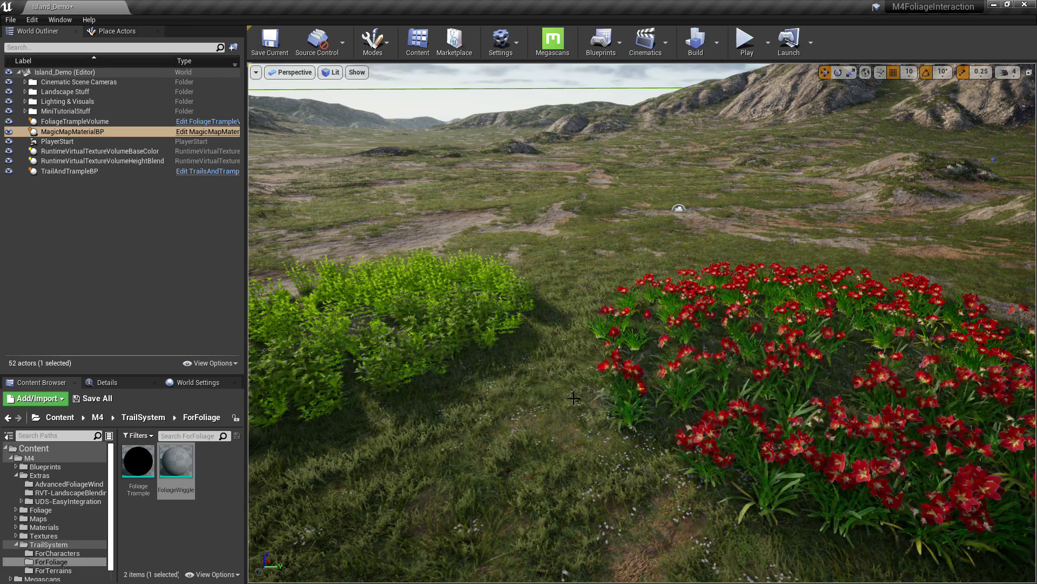
right_click_drag(573, 398, 627, 417)
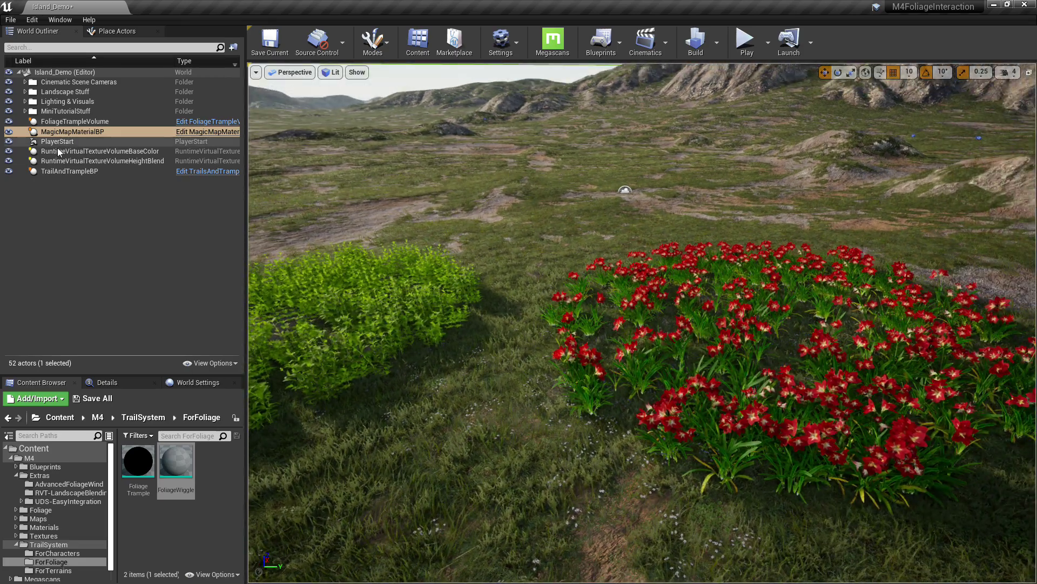
Step: Select the TrailAndTrampleBP actor and turn on Enable Foliage Trail System in its Trail Settings
left_click(53, 171)
left_click(106, 382)
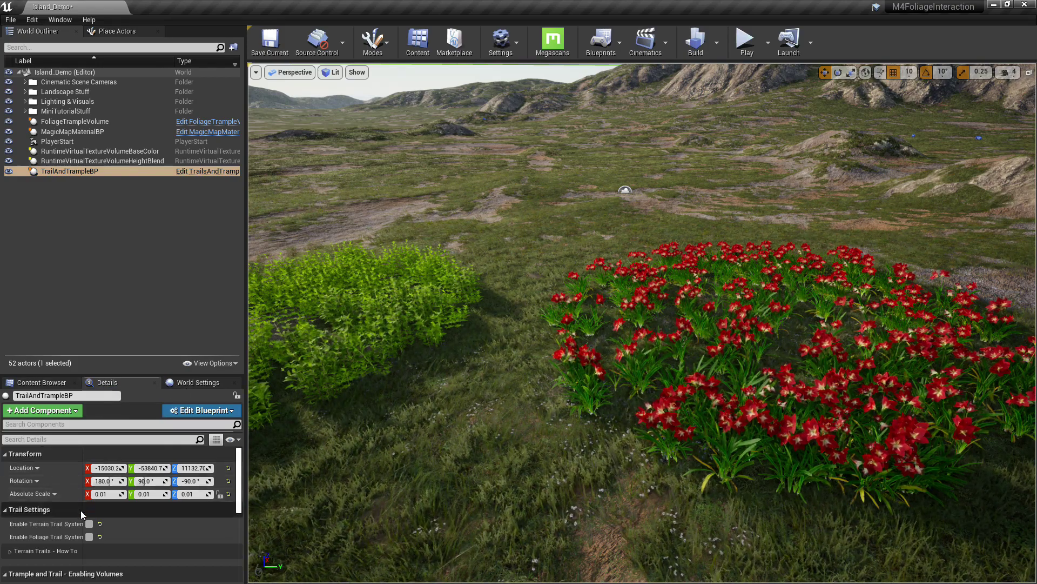
left_click_drag(83, 513, 114, 513)
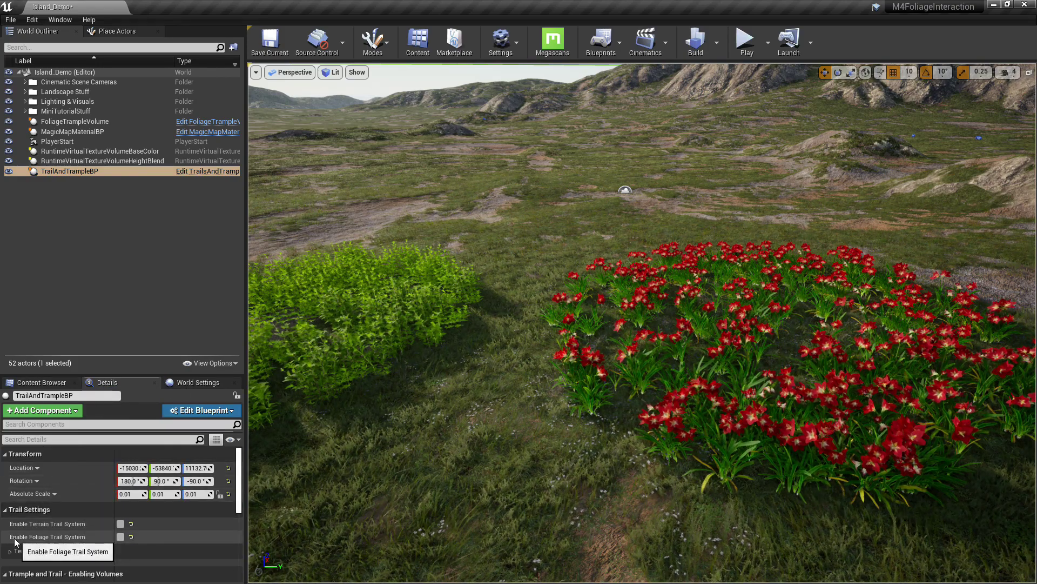
left_click(120, 538)
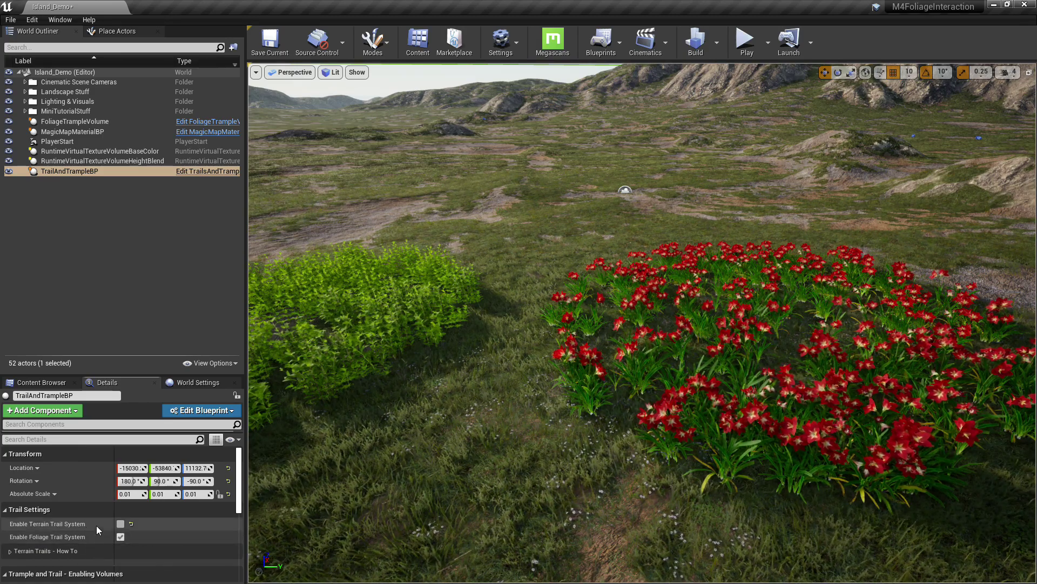
Step: Set Trample Capture Delay (if Not On Tick) to 0.025 in TrailAndTrampleBP's Foliage Trample Settings
scroll(96, 526, "down", 10)
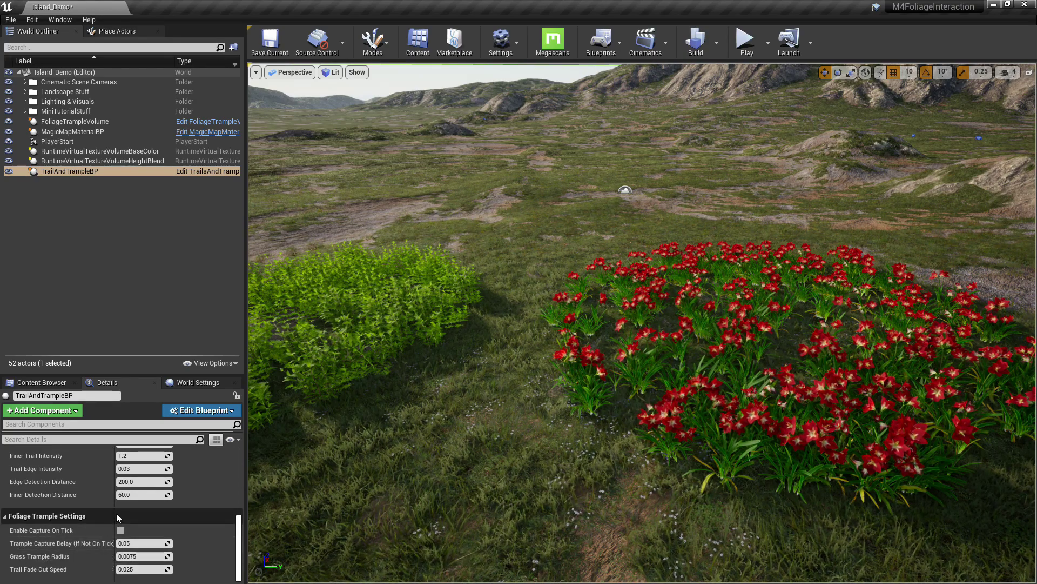
left_click_drag(116, 513, 137, 513)
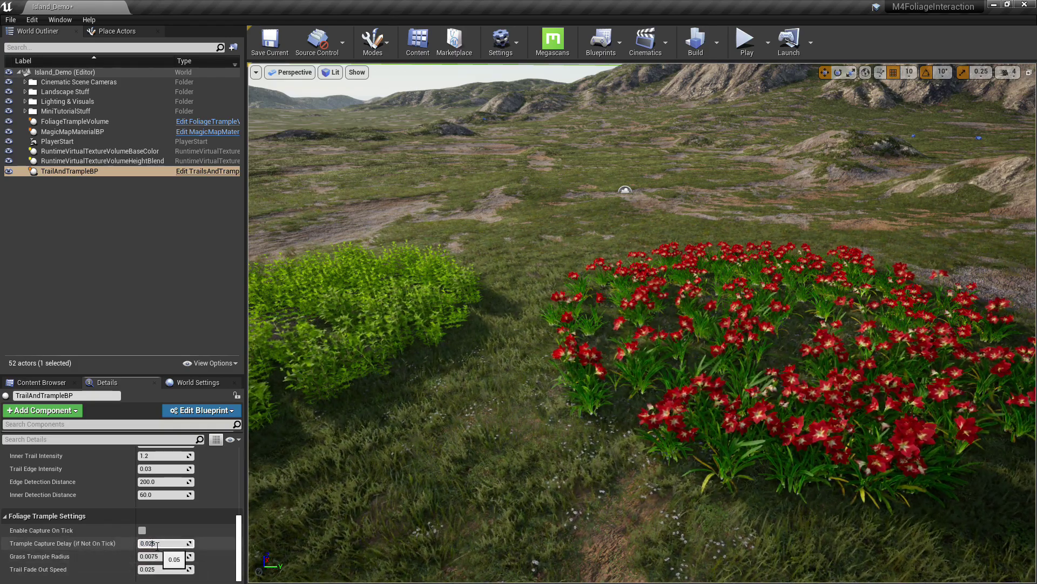
left_click(157, 543)
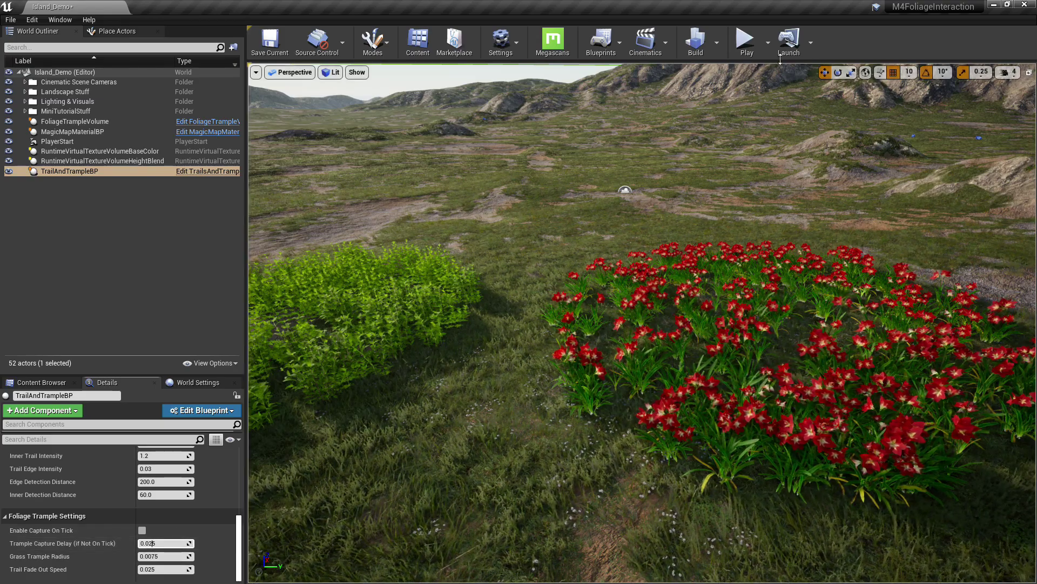
Step: Play the level and run the character back and forth through the red amaryllis to test the foliage interaction
left_click(747, 43)
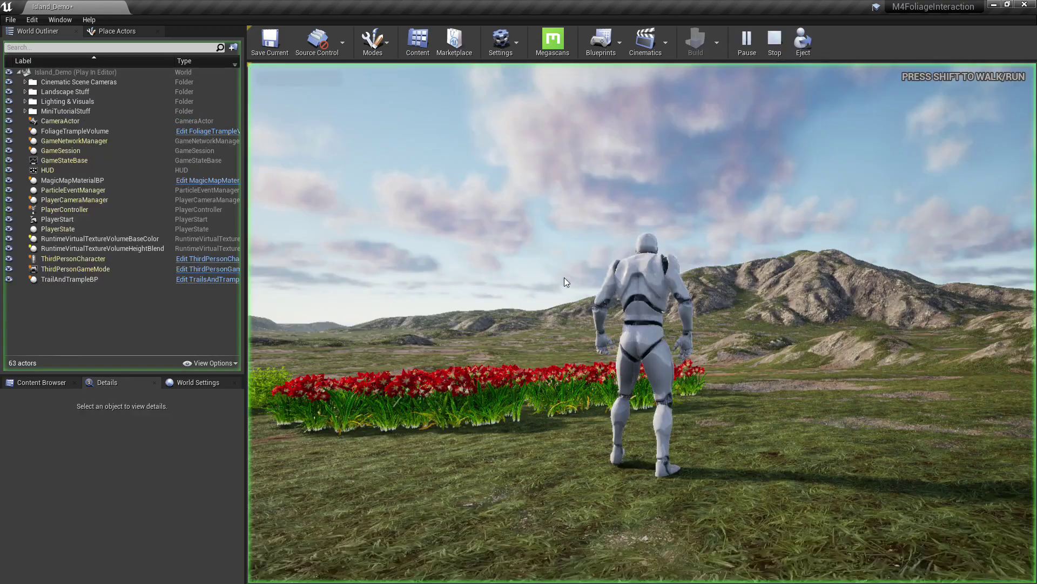
left_click(642, 323)
key("w")
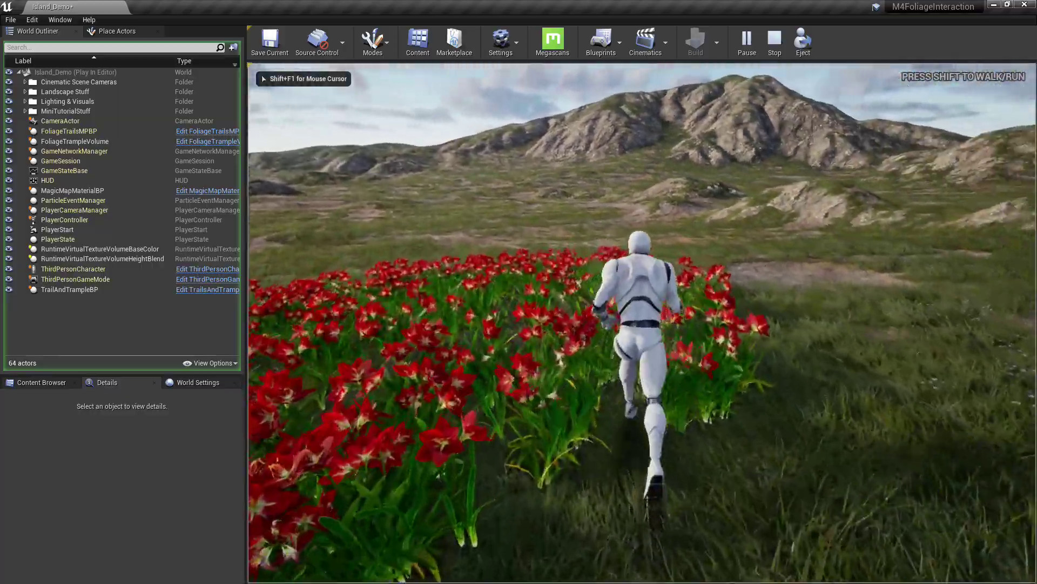
key("a")
key("s")
key("d")
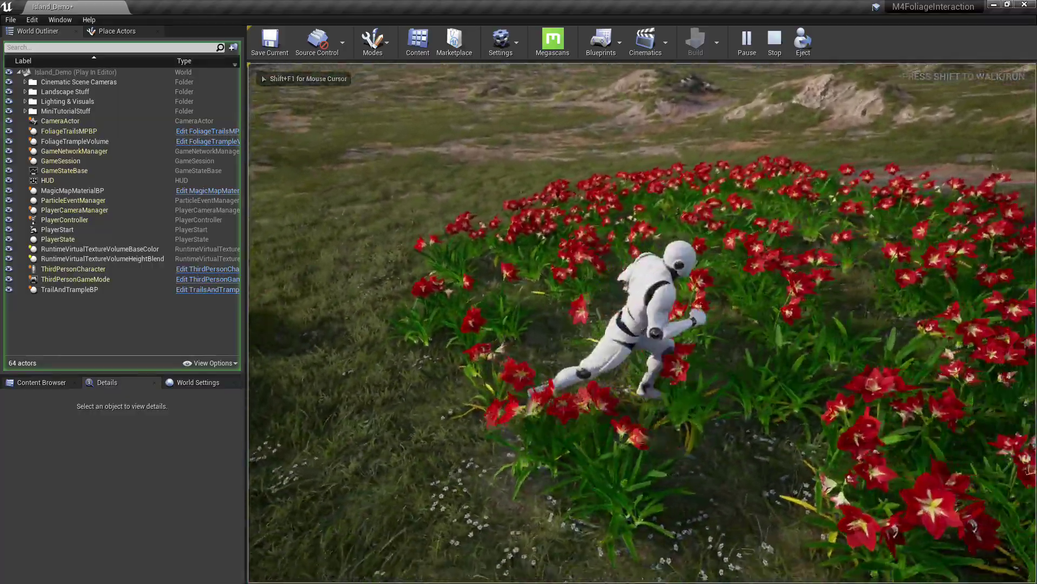
key("s")
key("d")
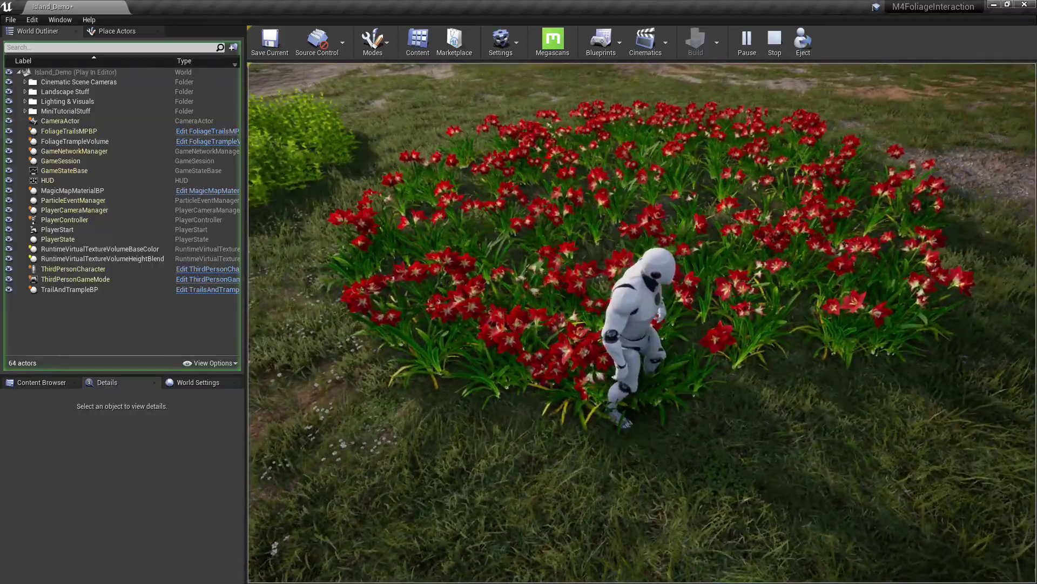
key("a")
key("w")
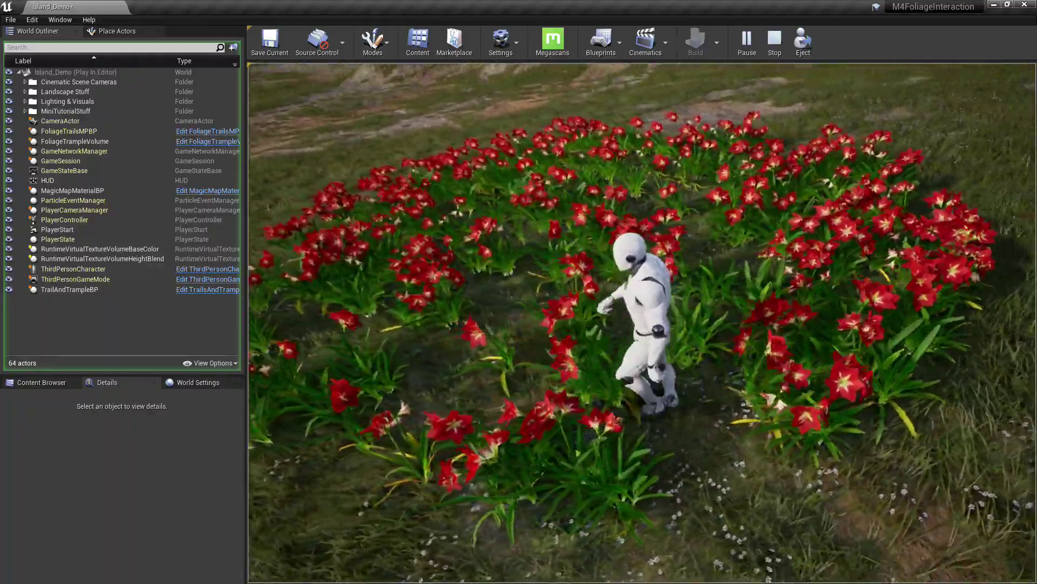
key("w")
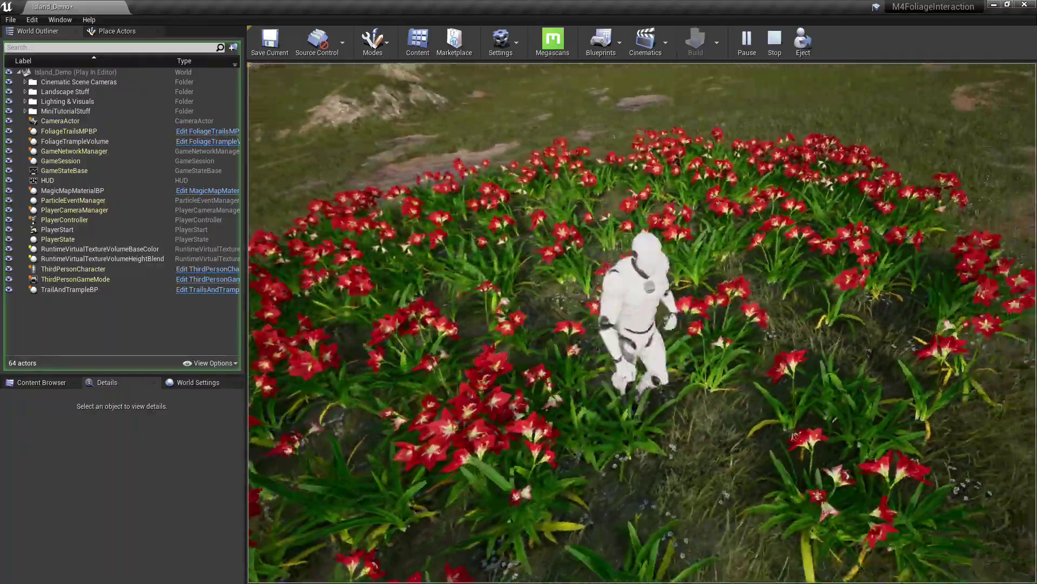
Step: Run the character through the bright green plants and on to the dark low plants to test their interaction
key("w")
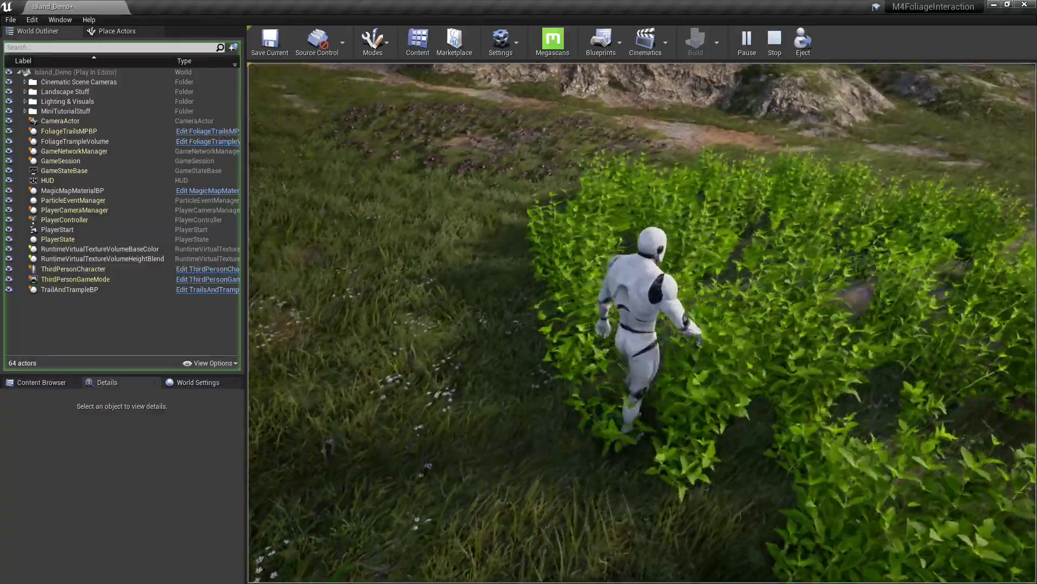
key("w")
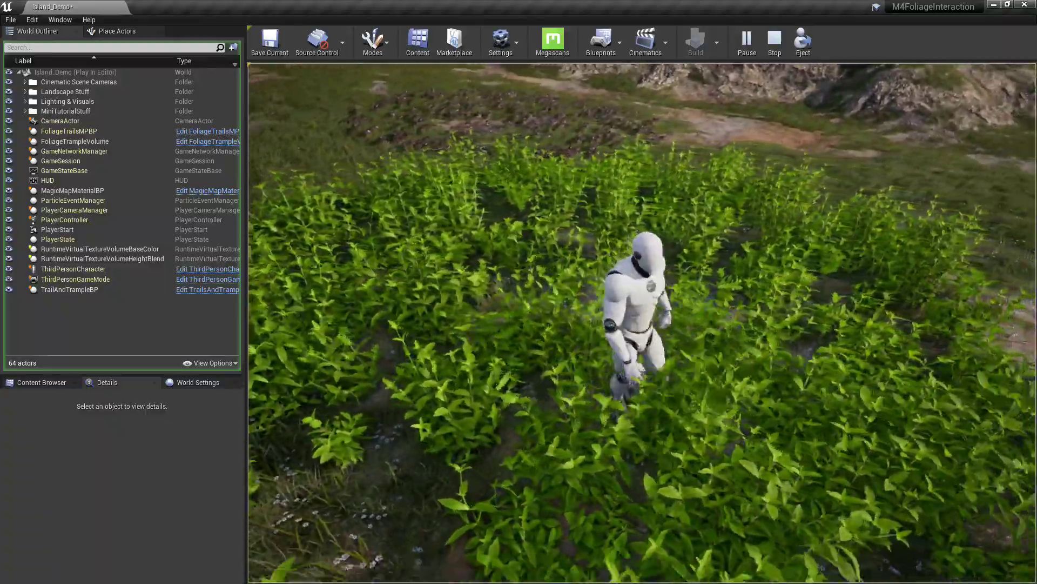
key("w")
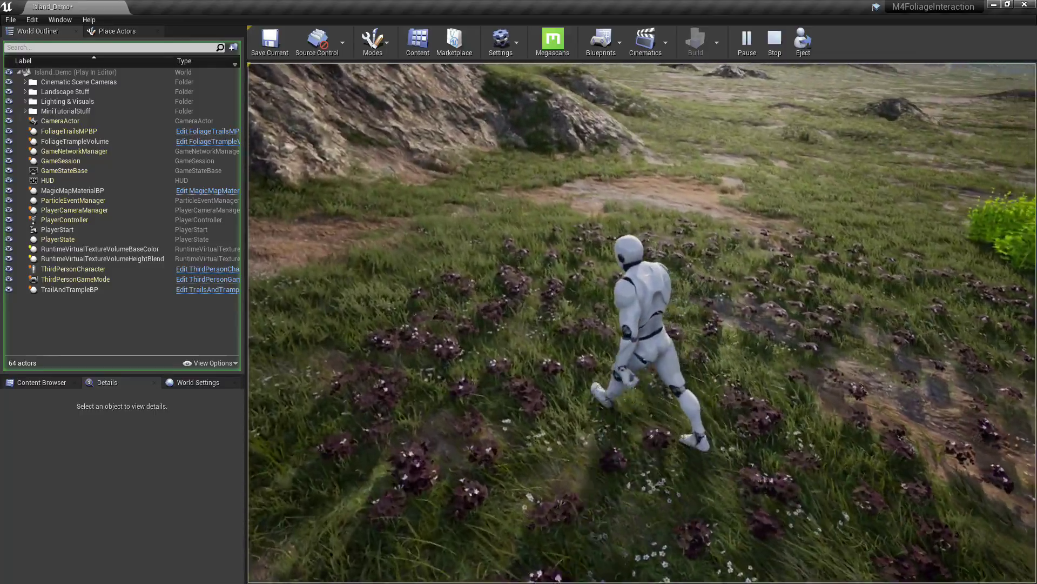
Step: Run the character across the dark low plants and back to the amaryllis, and end the play session
key("d")
key("d")
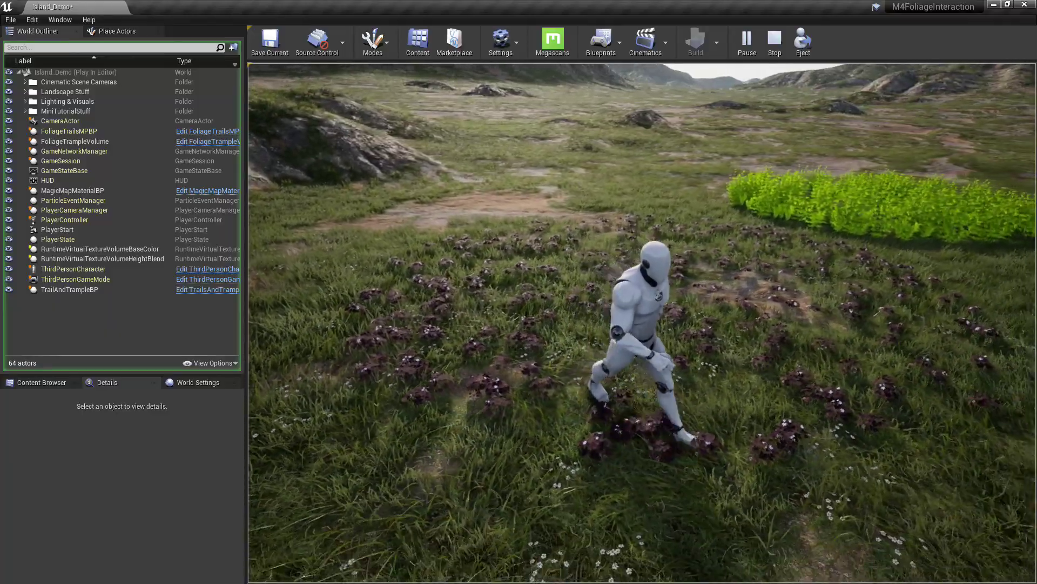
key("w")
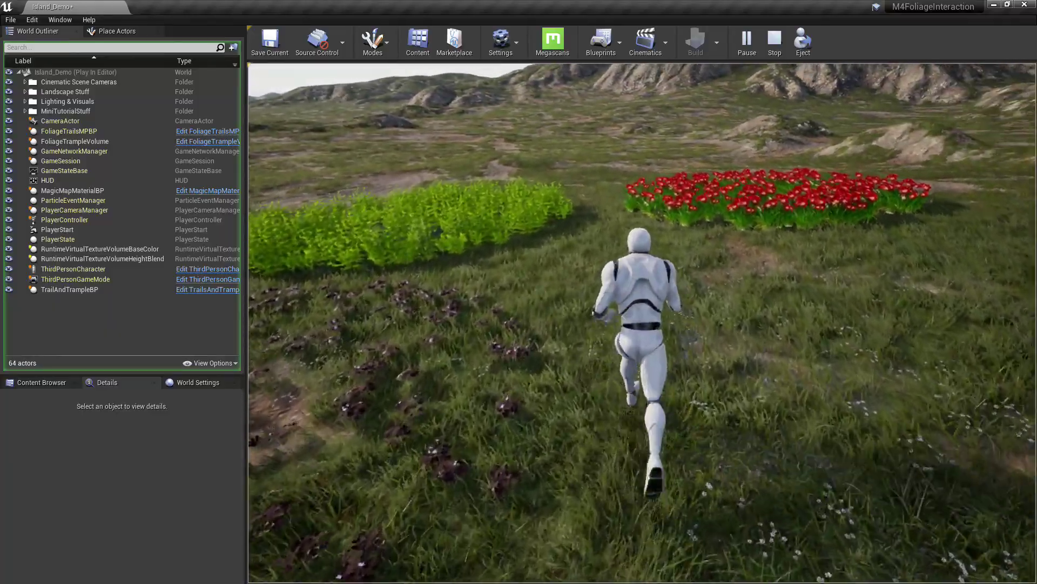
key("w")
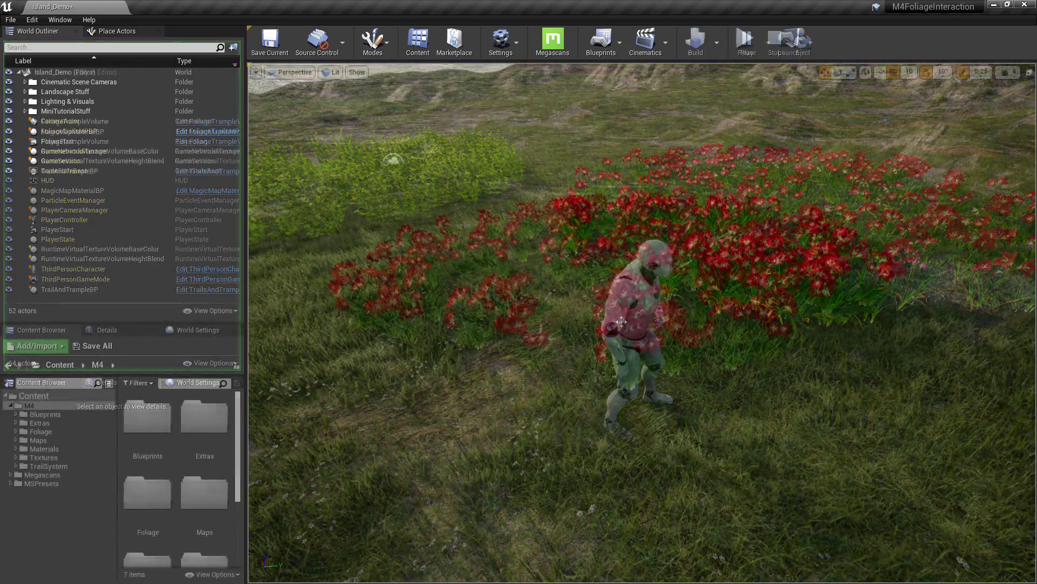
key("Escape")
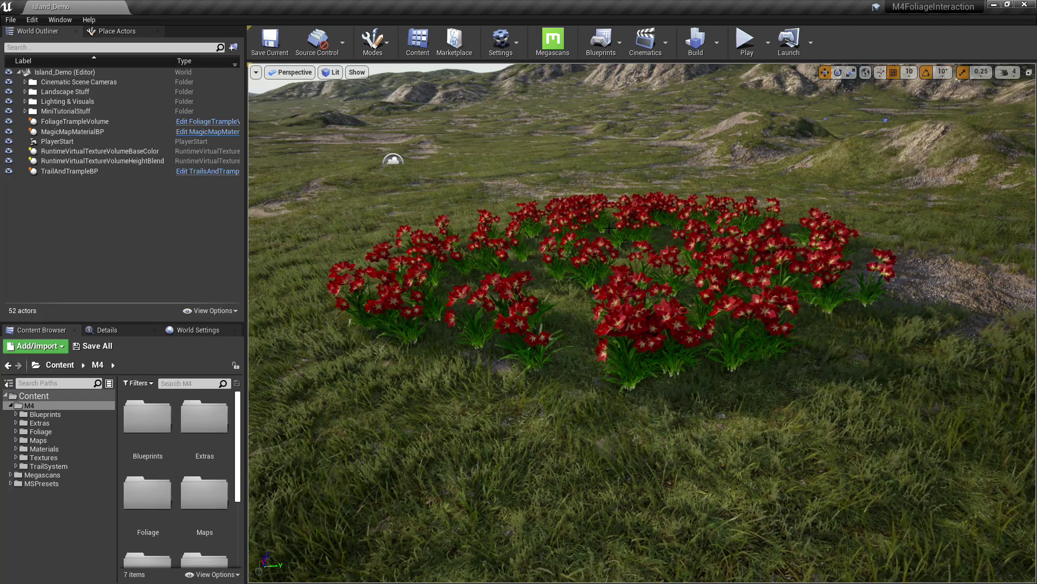
Step: In Foliage mode, open the mesh of the Amaryllis_LOD0_Var6_sgzkv_6 foliage type and the material instance in its Element 0 slot
left_click(377, 47)
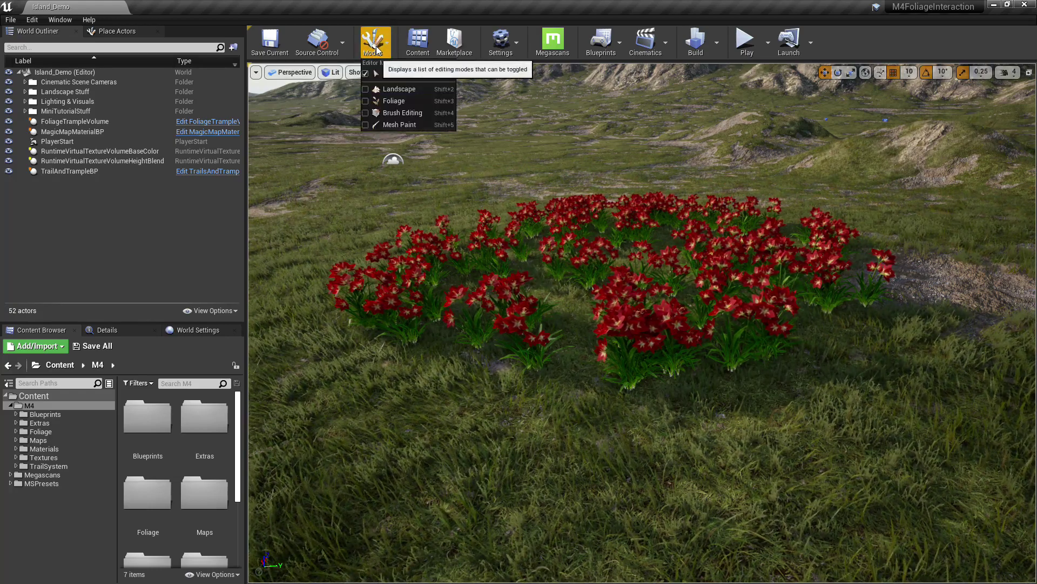
left_click(390, 101)
left_click(187, 135)
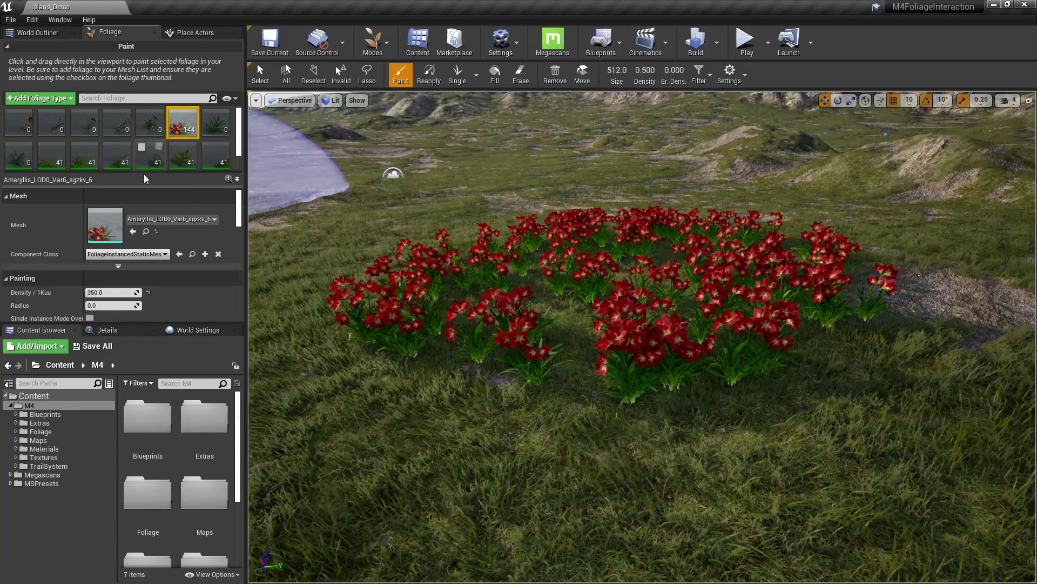
double_click(105, 227)
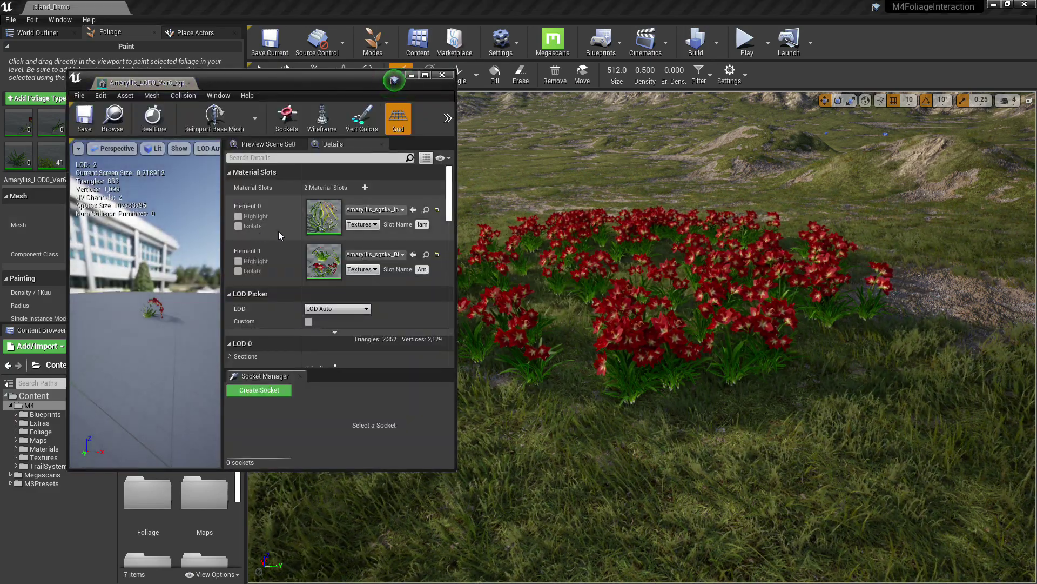
double_click(326, 218)
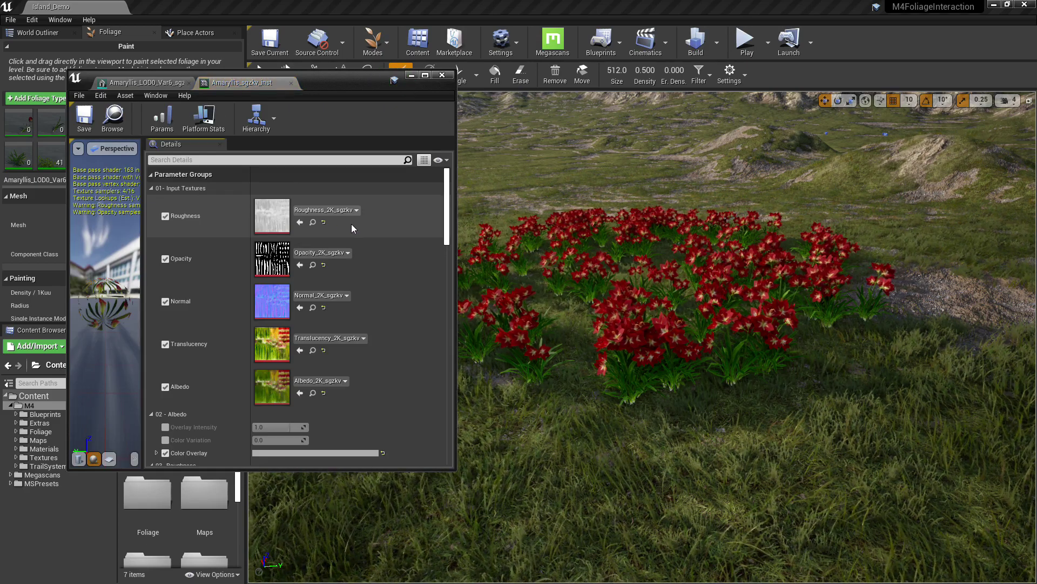
Step: Examine the Advanced Wind Settings and M4 Physical Foliage Effects parameters of the amaryllis material instance, widening the name column to read them
scroll(352, 224, "down", 5)
scroll(351, 224, "down", 5)
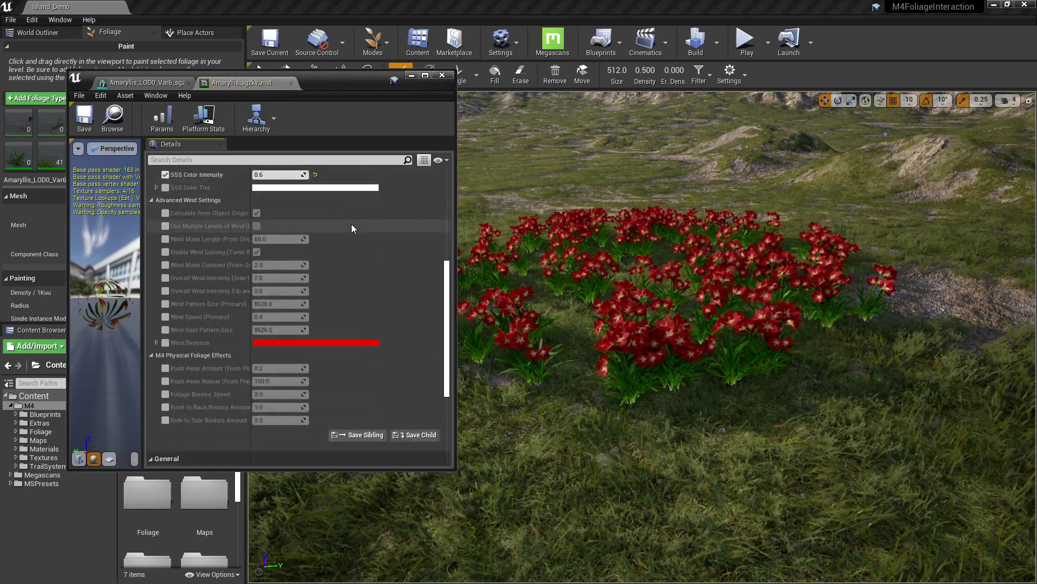
scroll(352, 227, "down", 2)
scroll(351, 227, "up", 3)
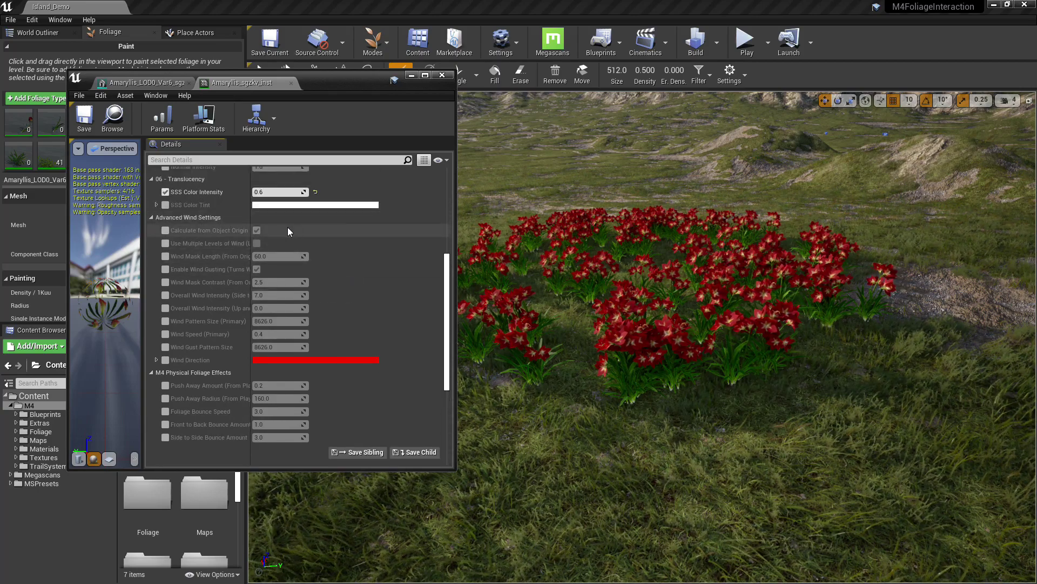
left_click_drag(252, 217, 326, 217)
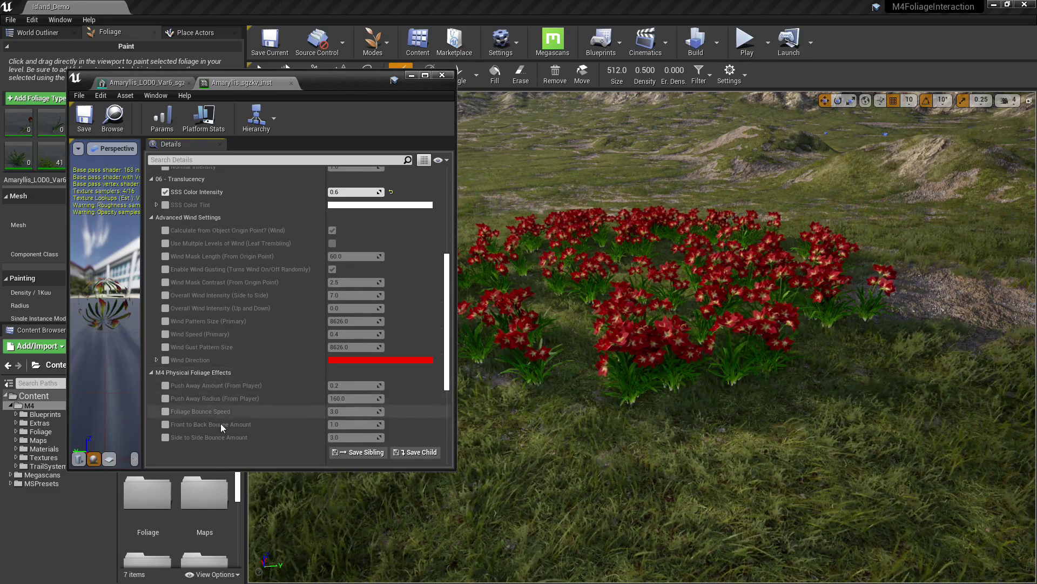
mouse_move(222, 440)
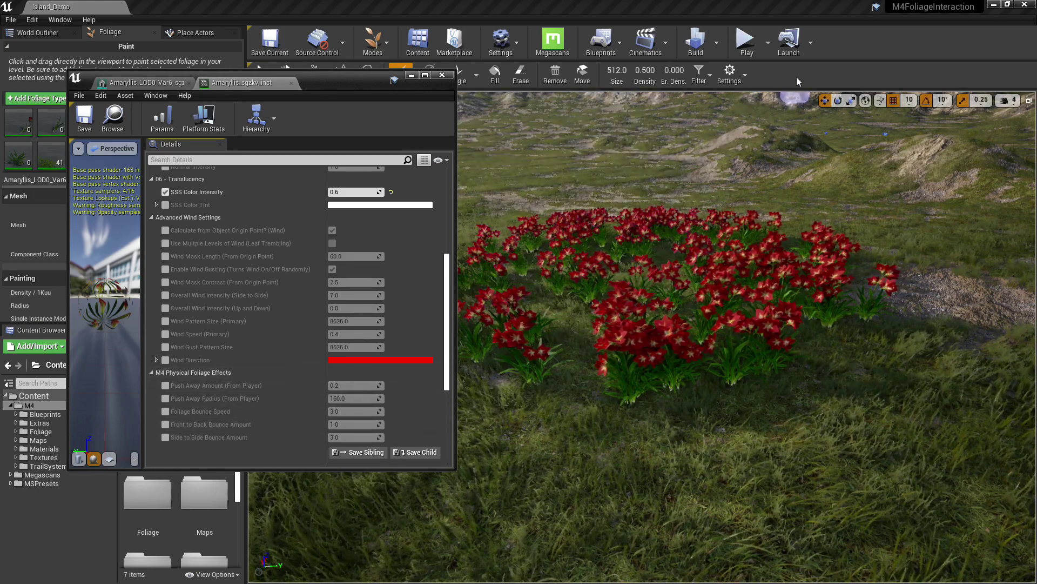
Step: Leave Foliage mode, start playing the level, and run the character into the amaryllis flowers, releasing control back to the editor
left_click(154, 33)
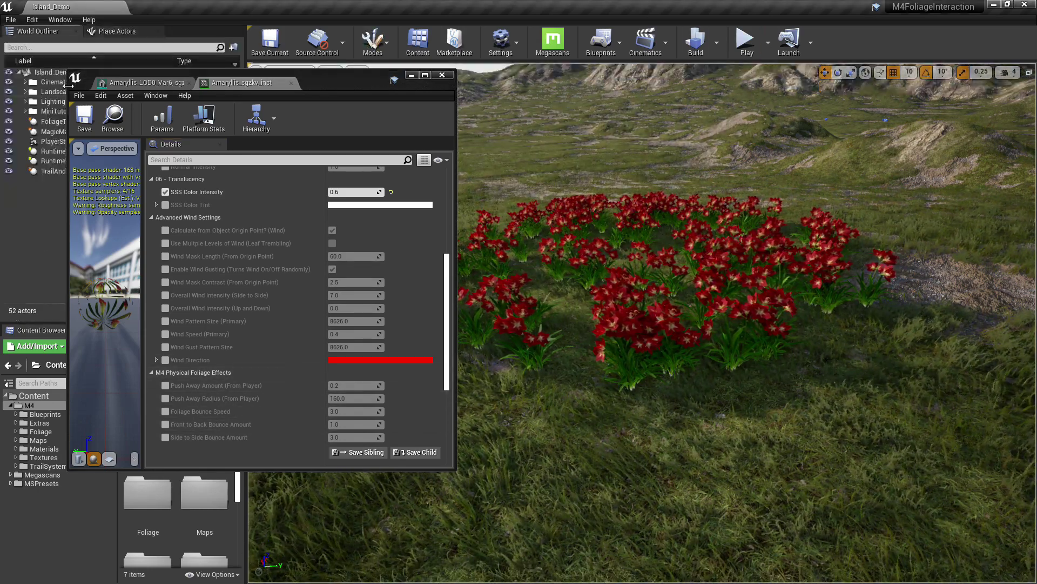
left_click(747, 42)
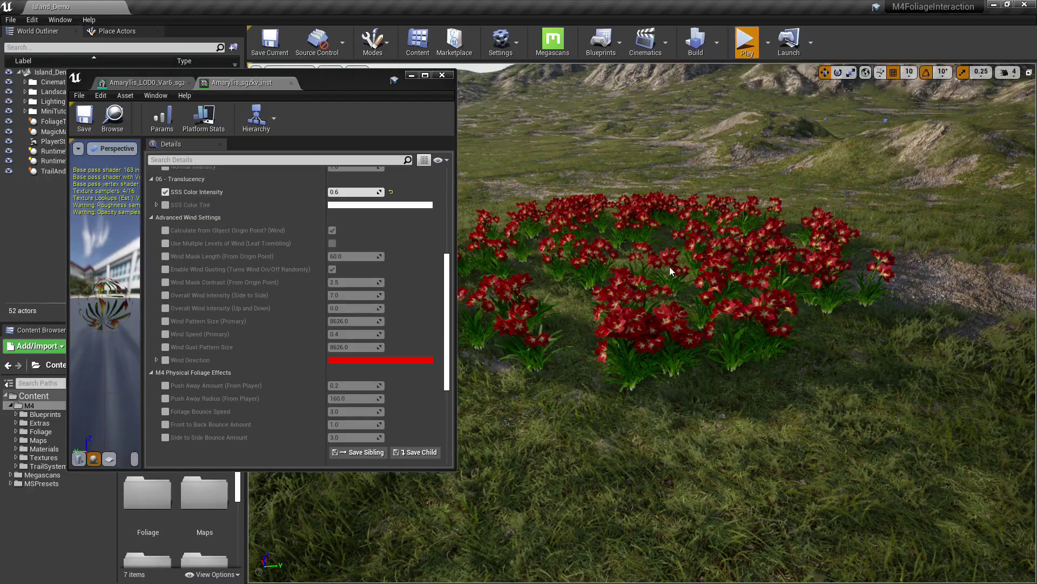
key("w")
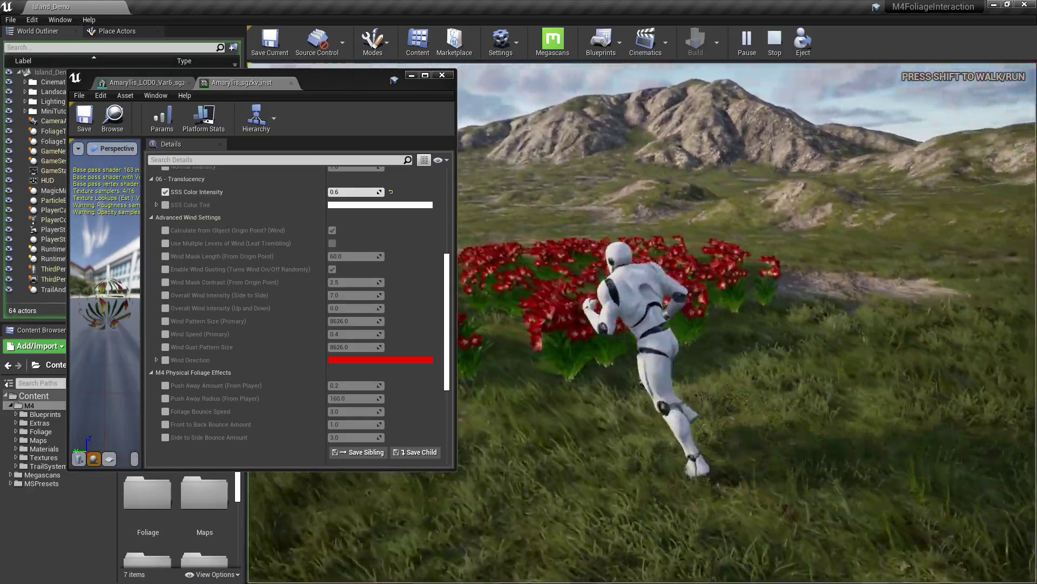
key("a")
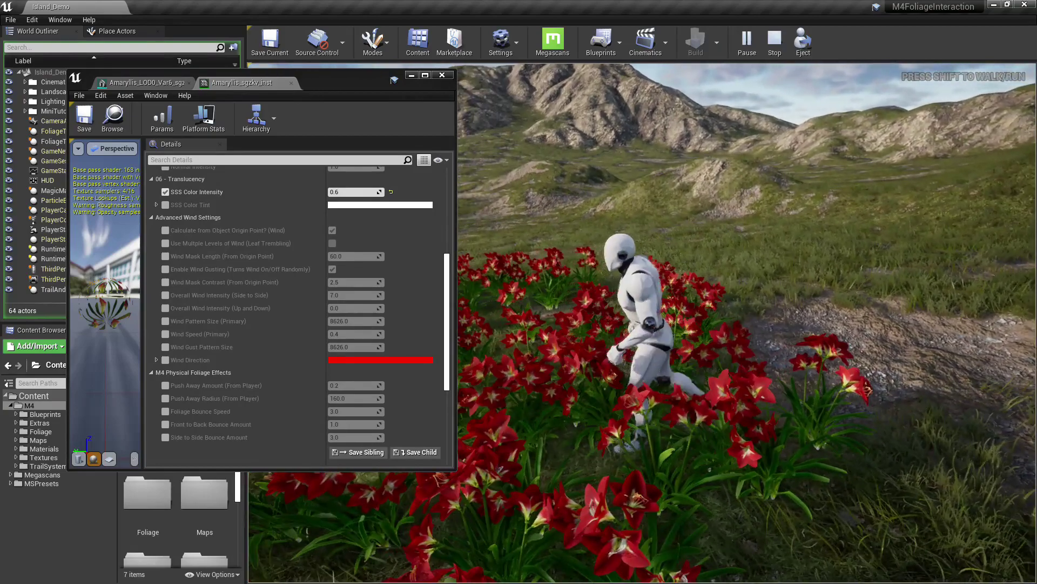
key("a")
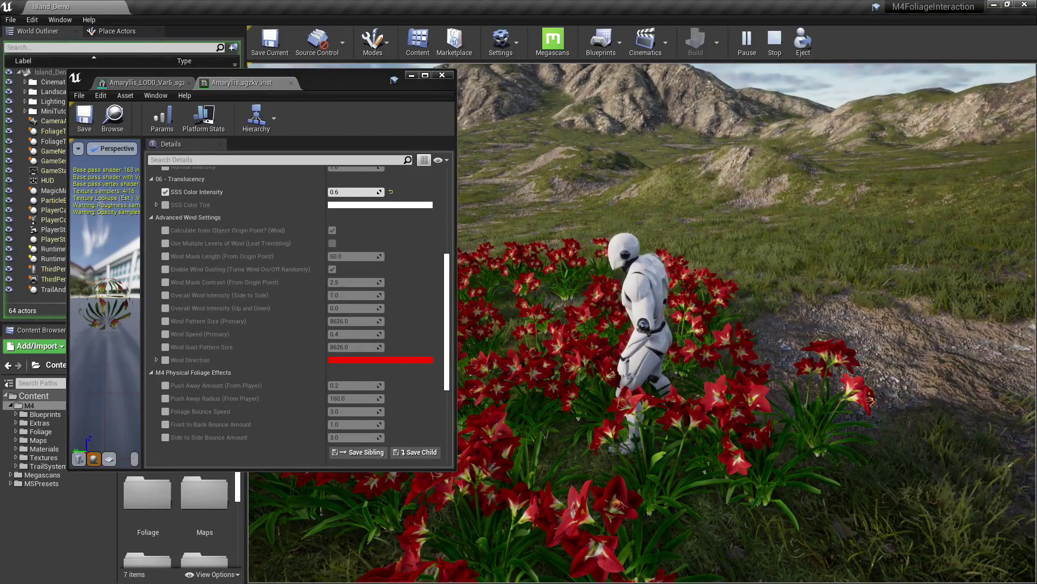
key("alt+Tab")
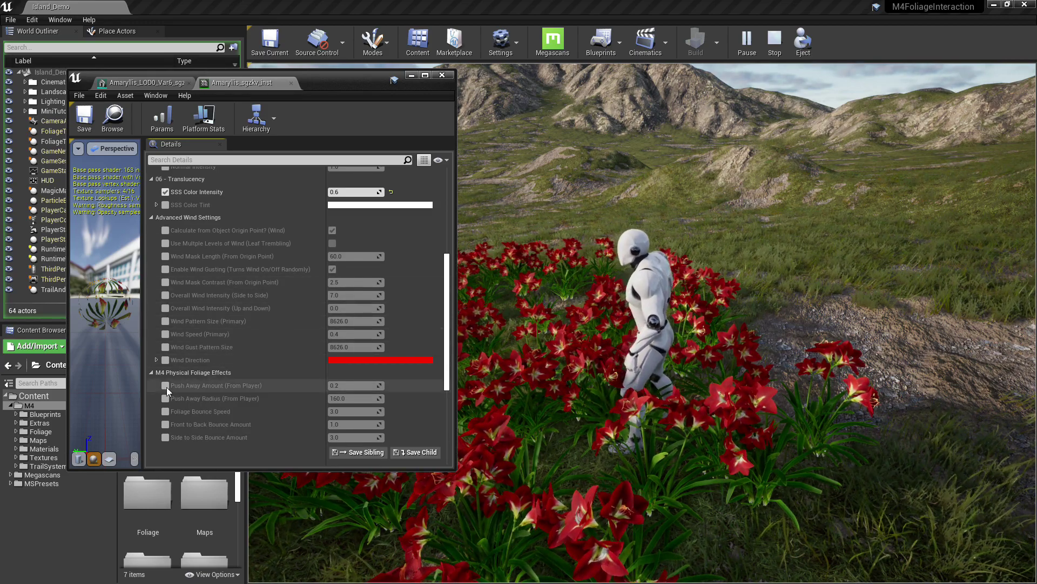
Step: Try overriding Push Away Amount (From Player) with about 0.057, and disable the override again
mouse_move(194, 399)
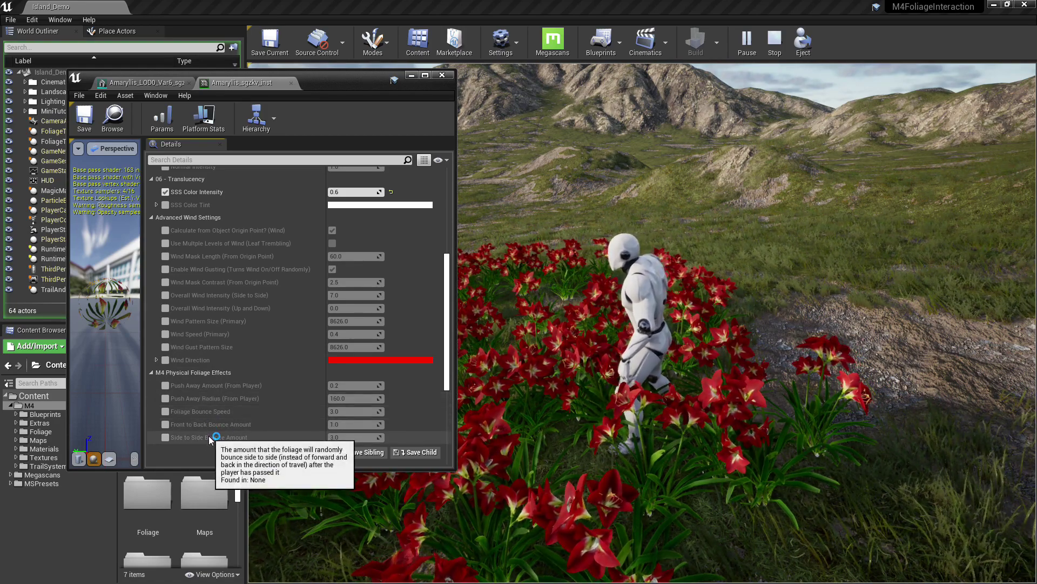
mouse_move(203, 346)
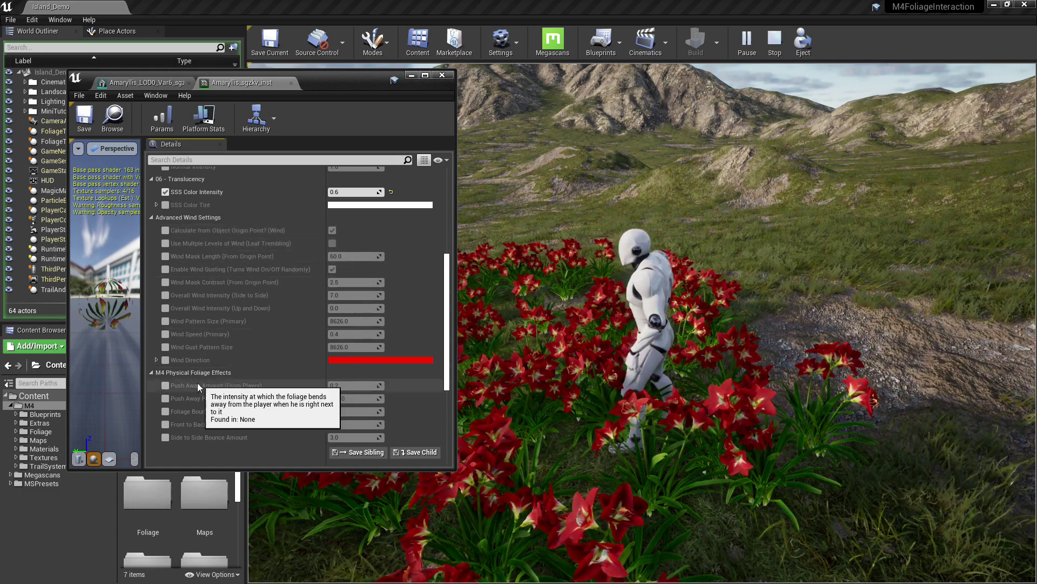
left_click(165, 386)
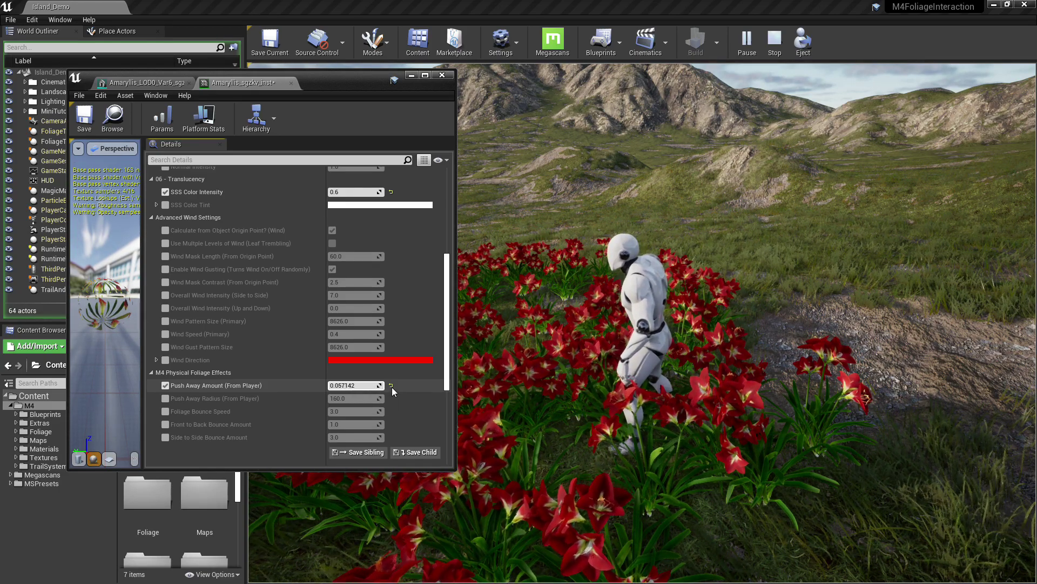
left_click(165, 385)
Step: Override Push Away Radius (From Player) with about 423 and run the character through the amaryllis to test it
left_click(165, 398)
left_click_drag(349, 400, 345, 400)
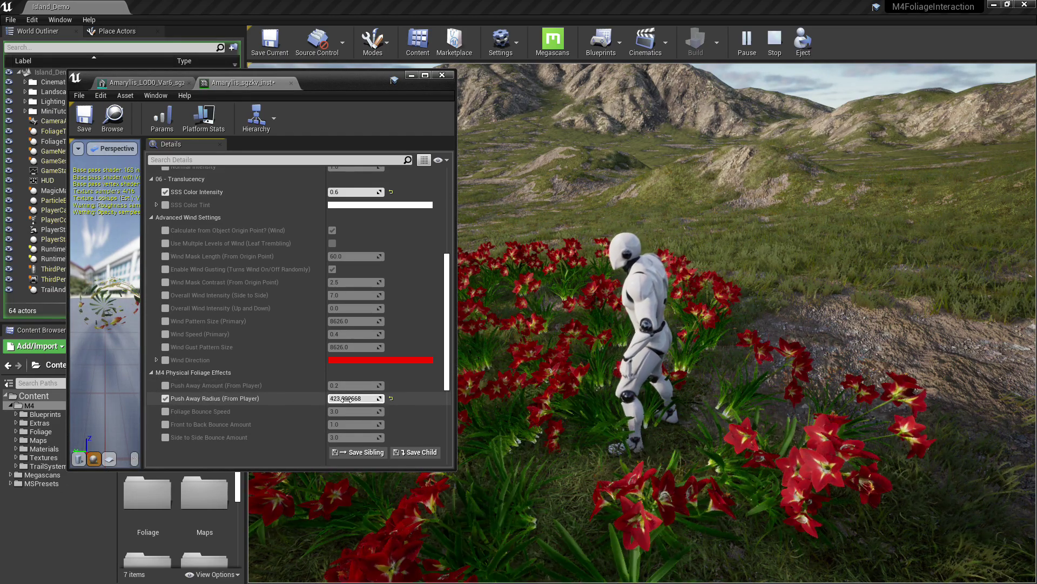
left_click(625, 403)
key("a")
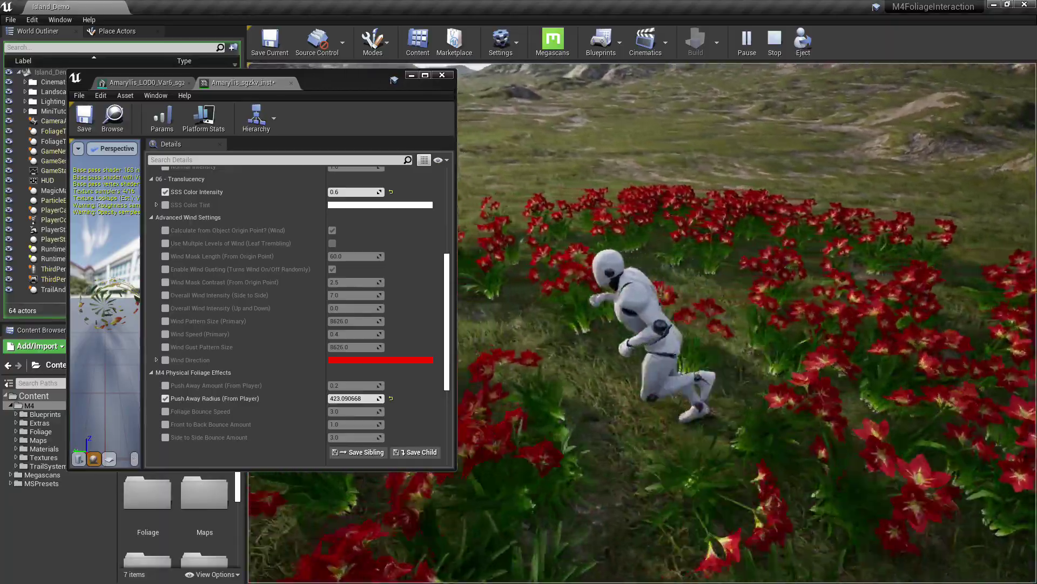
key("w")
key("d")
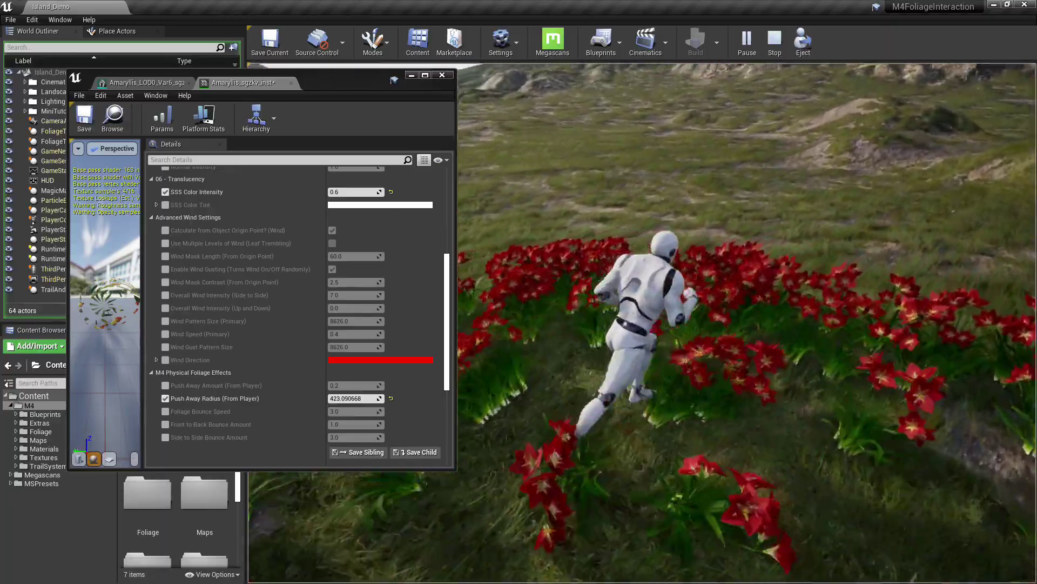
key("s")
key("d")
key("a")
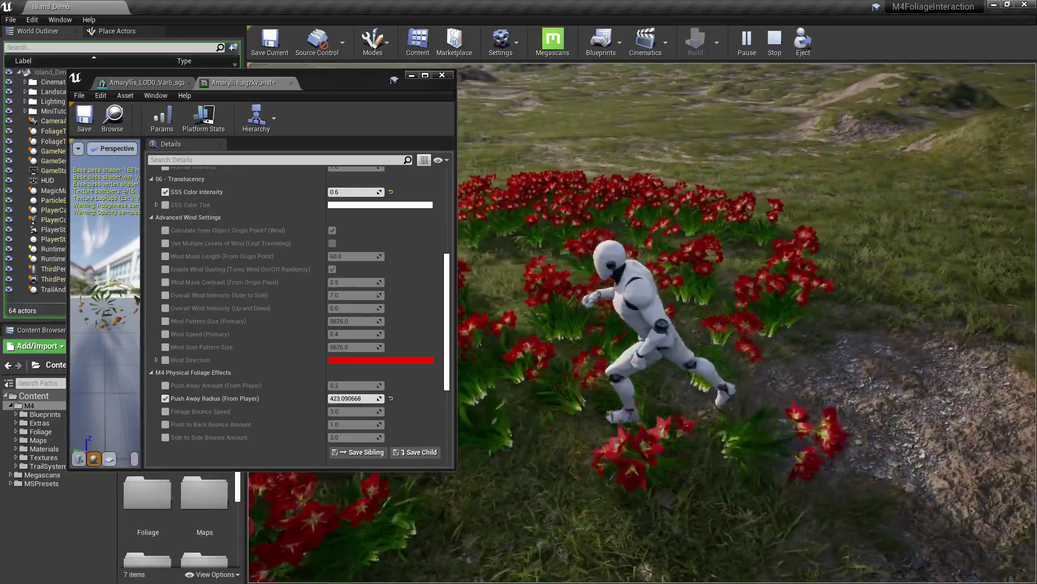
Step: Reset Push Away Radius (From Player) to its default and disable its override
key("alt+Tab")
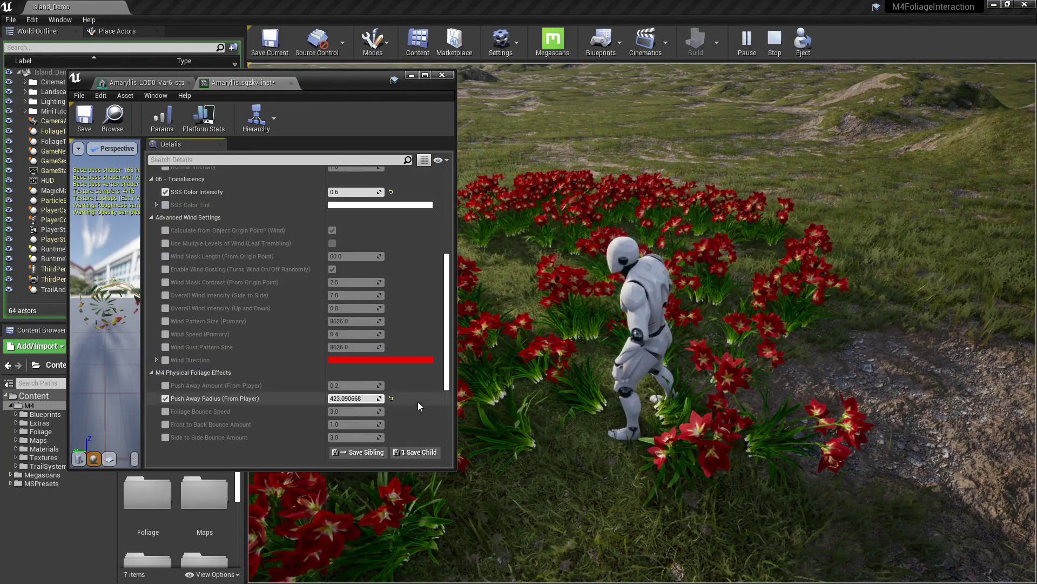
left_click(391, 399)
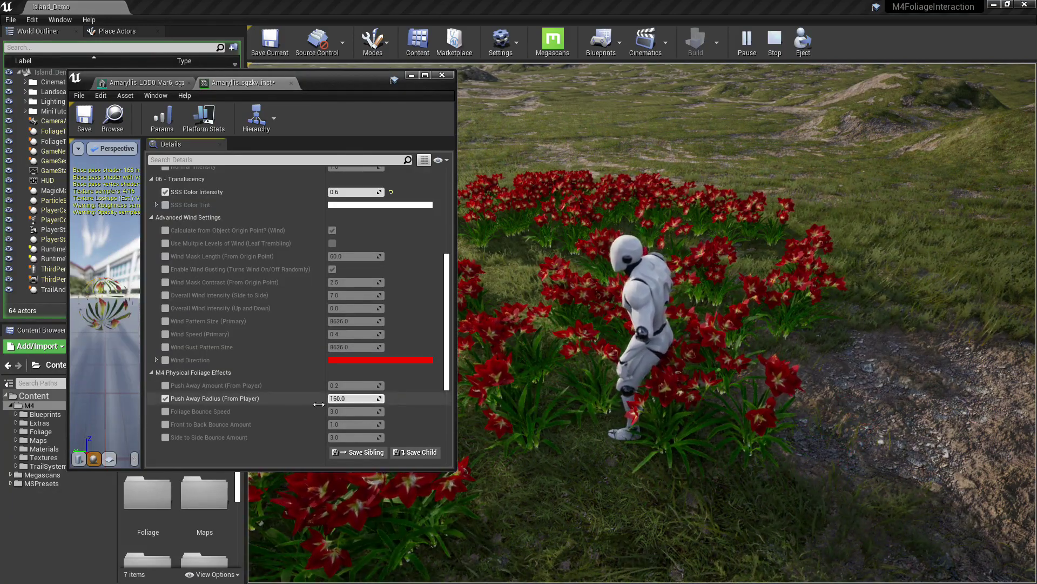
left_click(165, 398)
Step: Override Foliage Bounce Speed with 10 and run the character through the amaryllis to test the bounce
left_click(165, 411)
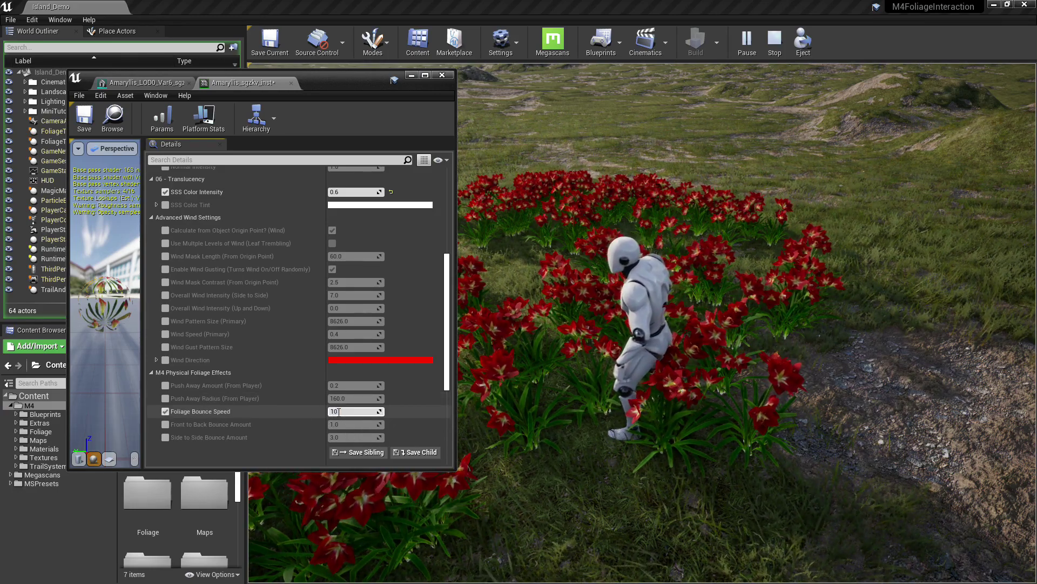
left_click(546, 367)
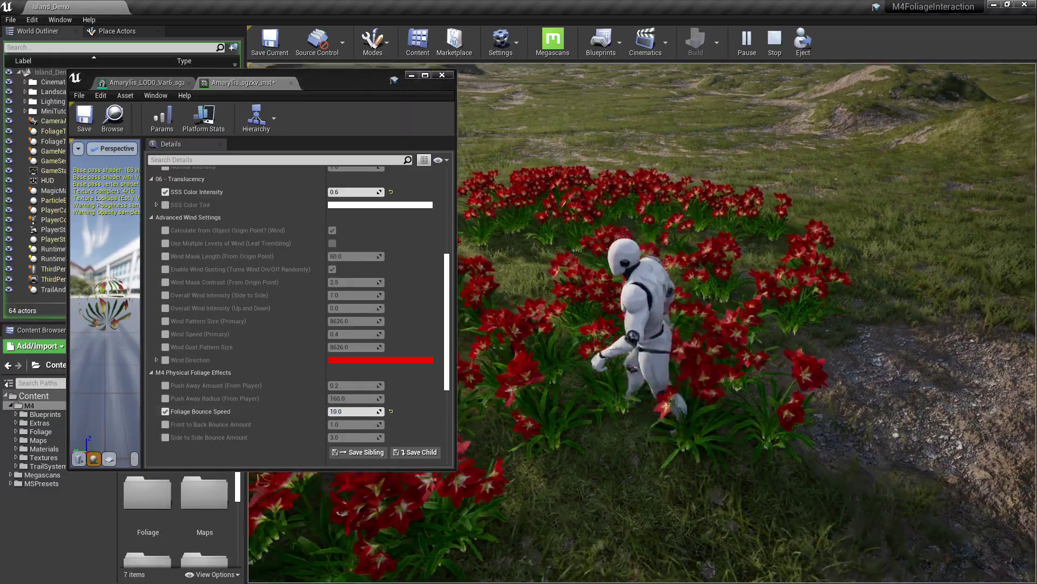
key("a")
key("d")
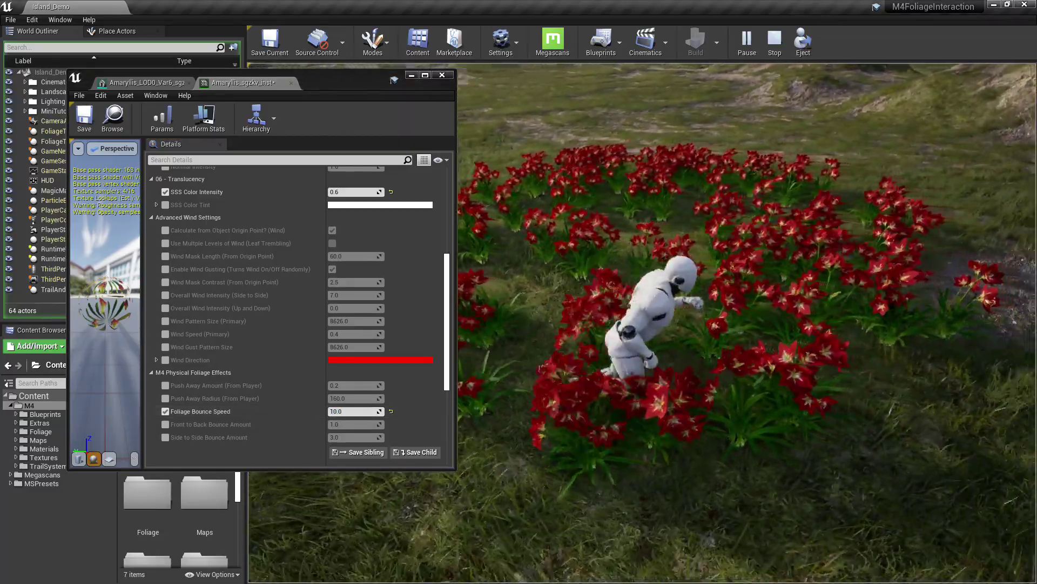
key("s")
key("a")
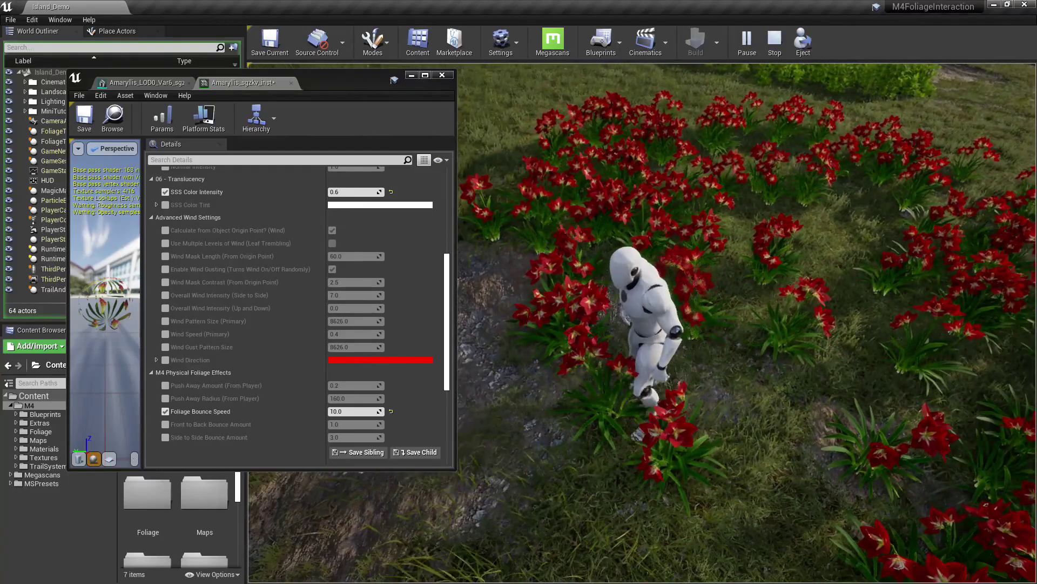
key("w")
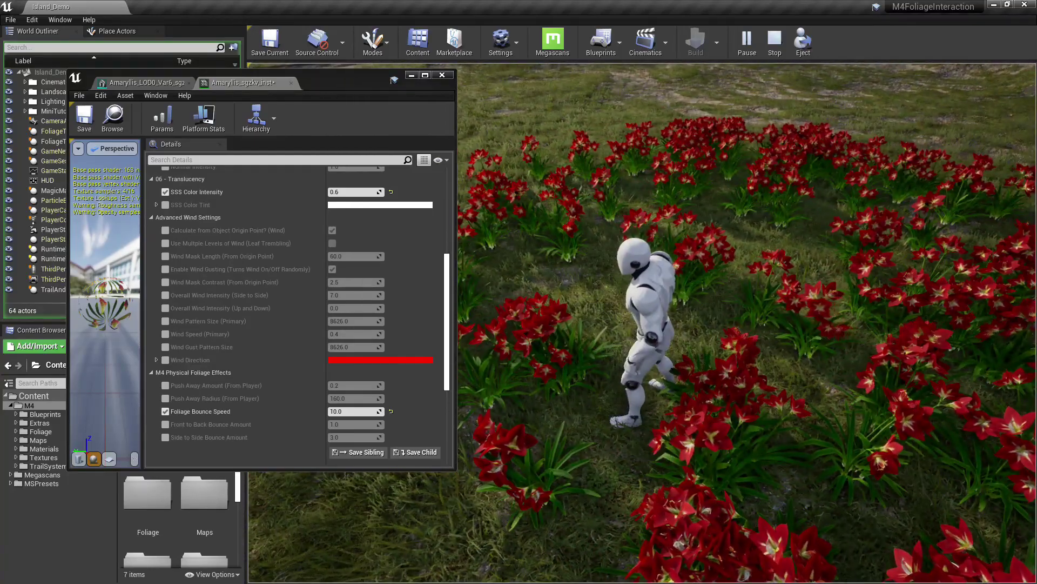
Step: Reset Foliage Bounce Speed to its default and disable its override
key("alt+Tab")
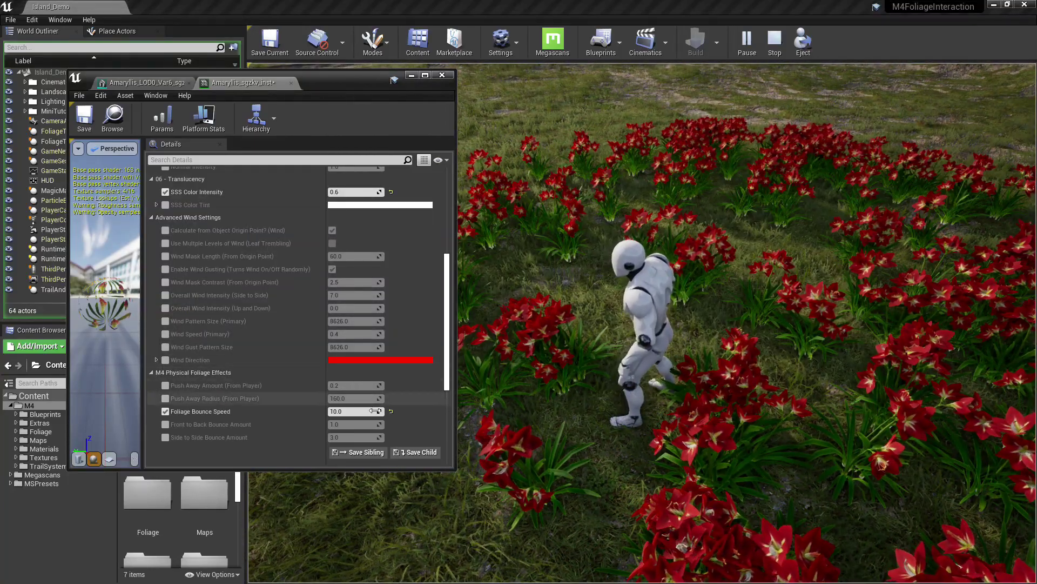
left_click(391, 411)
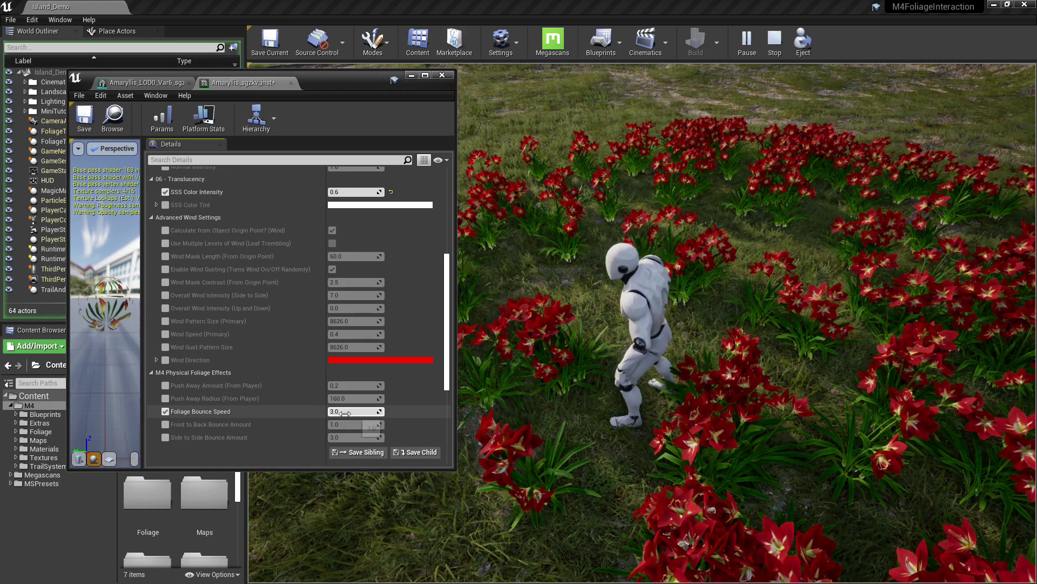
left_click(166, 414)
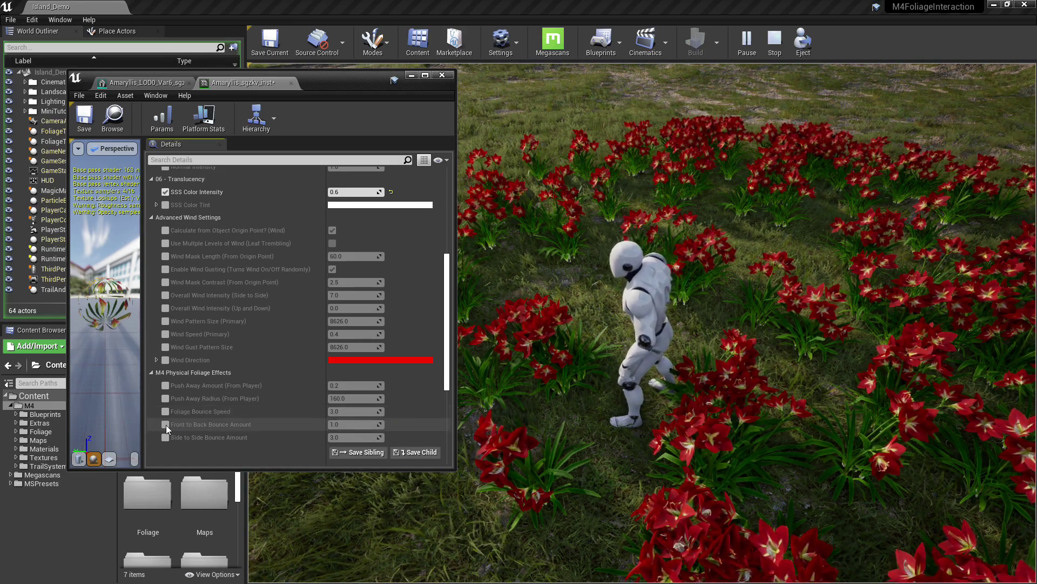
Step: Override Front to Back Bounce Amount with 5 and run the character through the amaryllis to test it
left_click(166, 425)
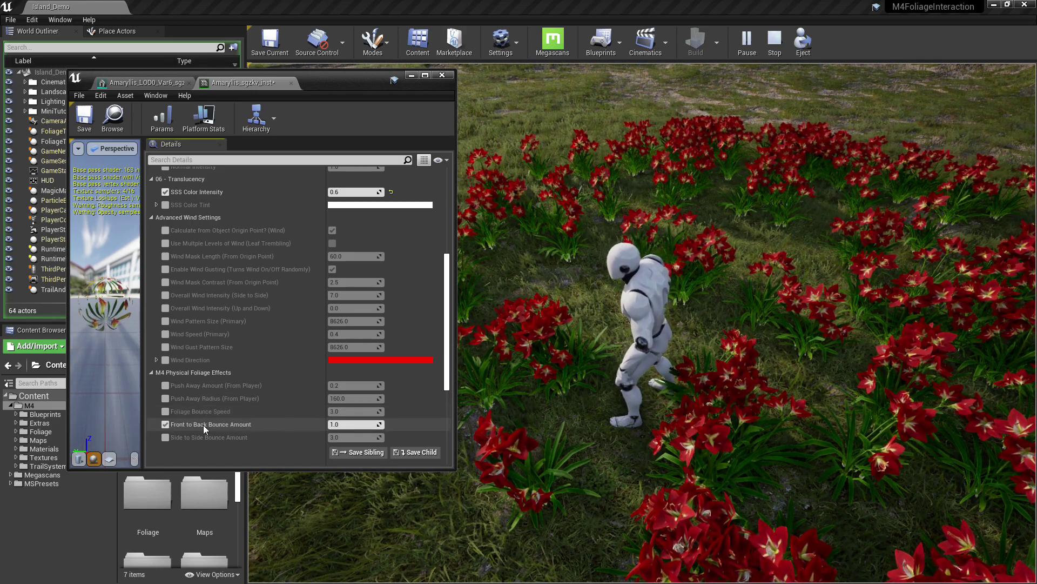
left_click(345, 424)
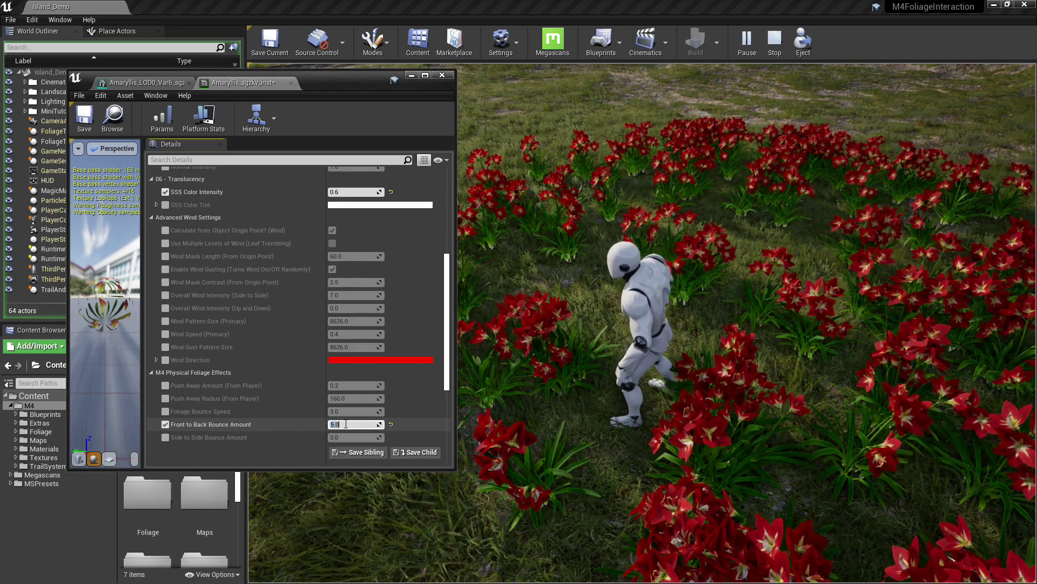
key("Return")
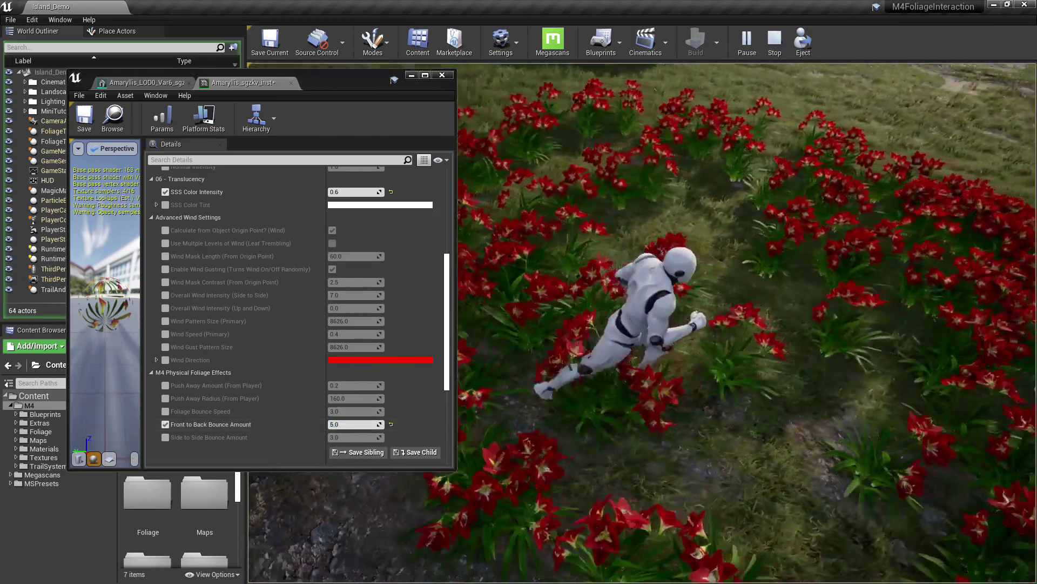
key("a")
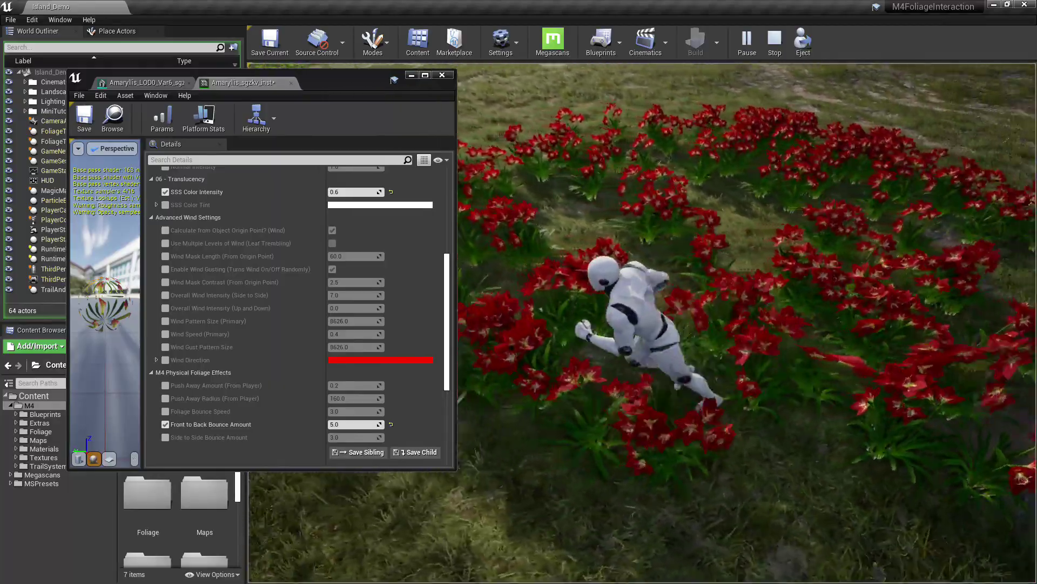
key("w")
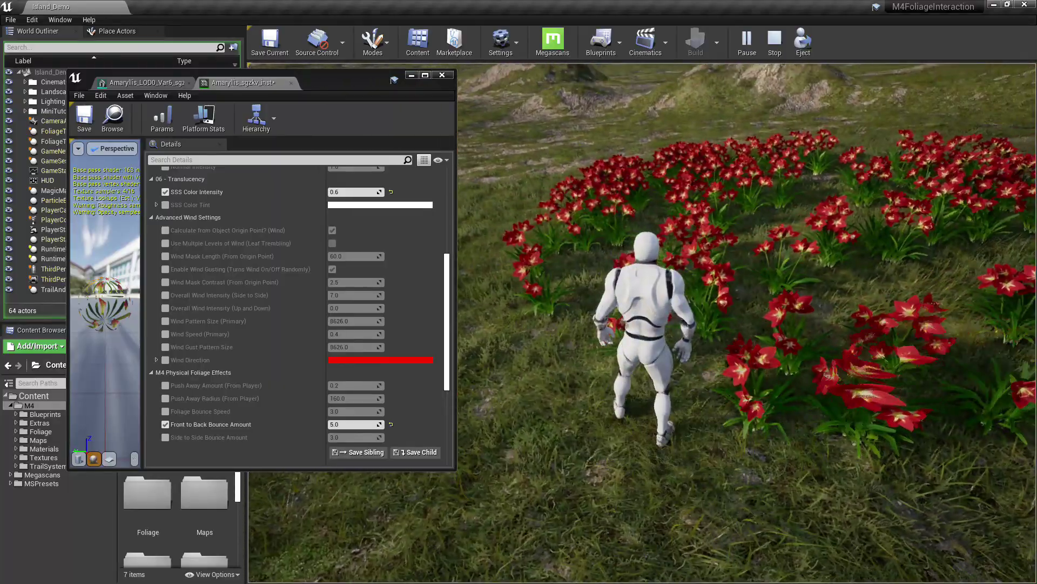
Step: Reset Front to Back Bounce Amount to its default and disable its override
key("alt+Tab")
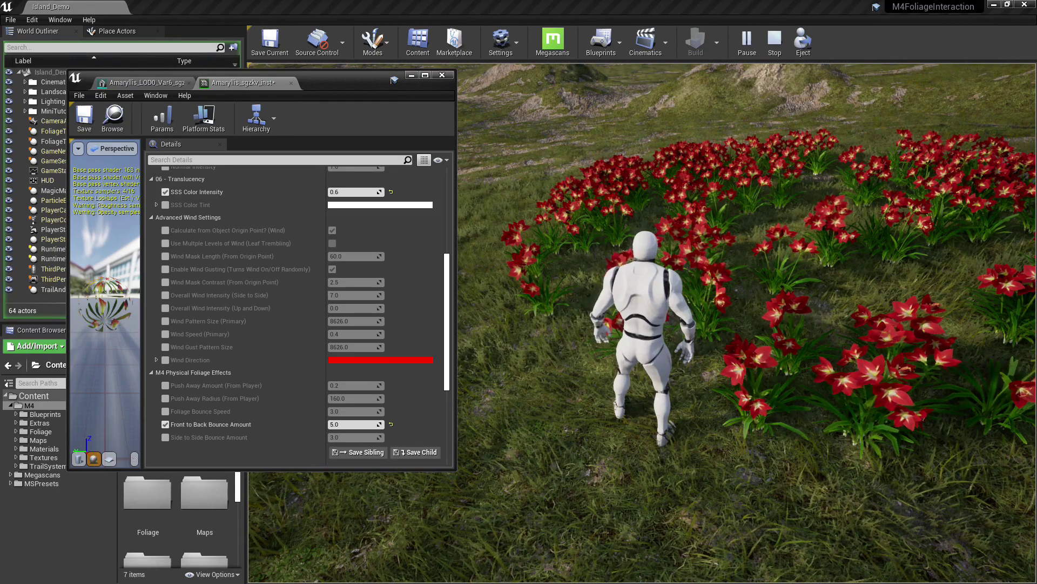
left_click(391, 424)
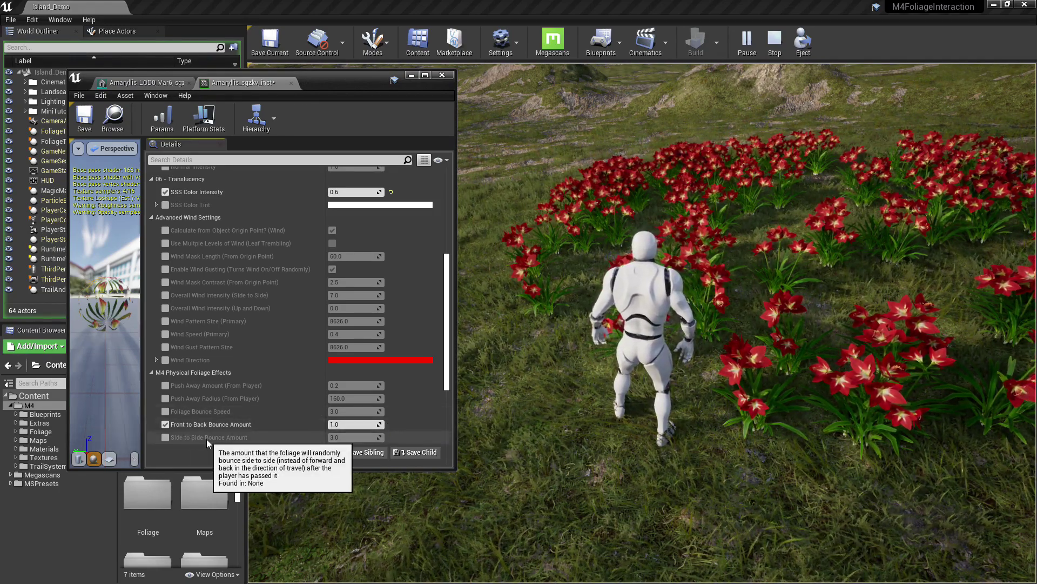
left_click(165, 424)
Step: Override Side to Side Bounce Amount with about 9.6 and run the character back and forth through the amaryllis to test it
left_click(165, 437)
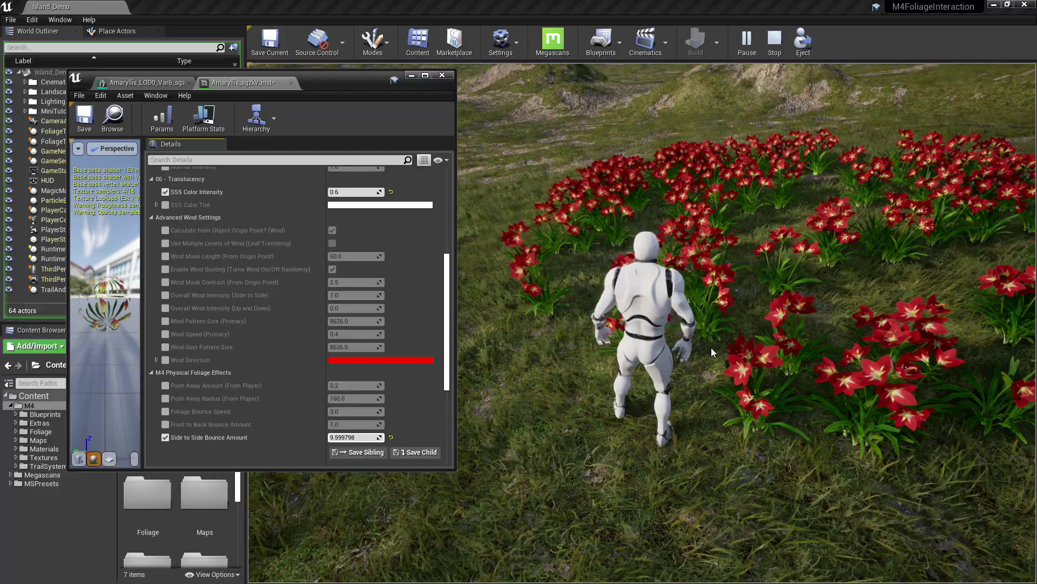
left_click(540, 324)
key("w")
key("a")
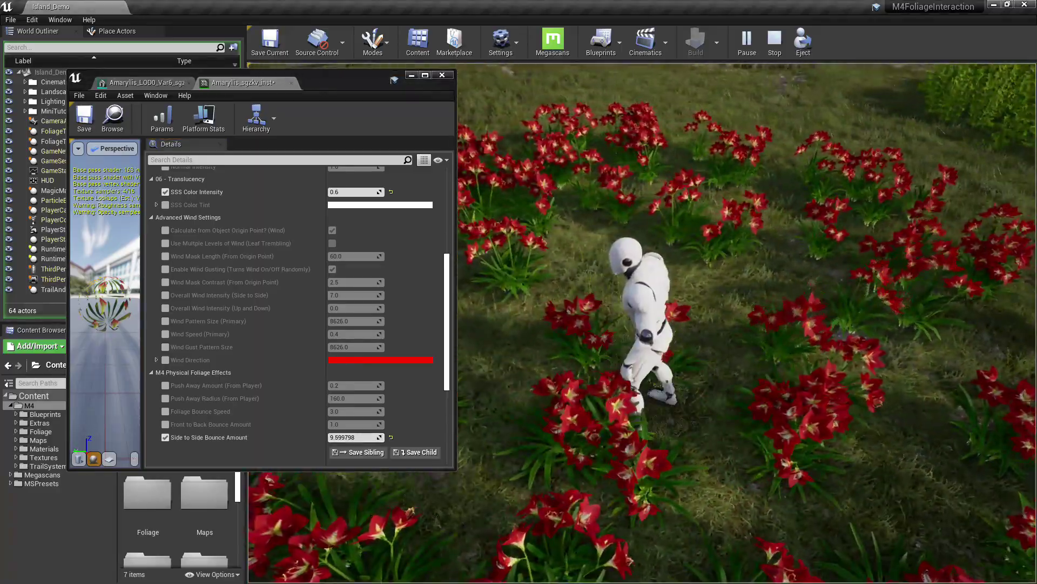
key("s")
key("d")
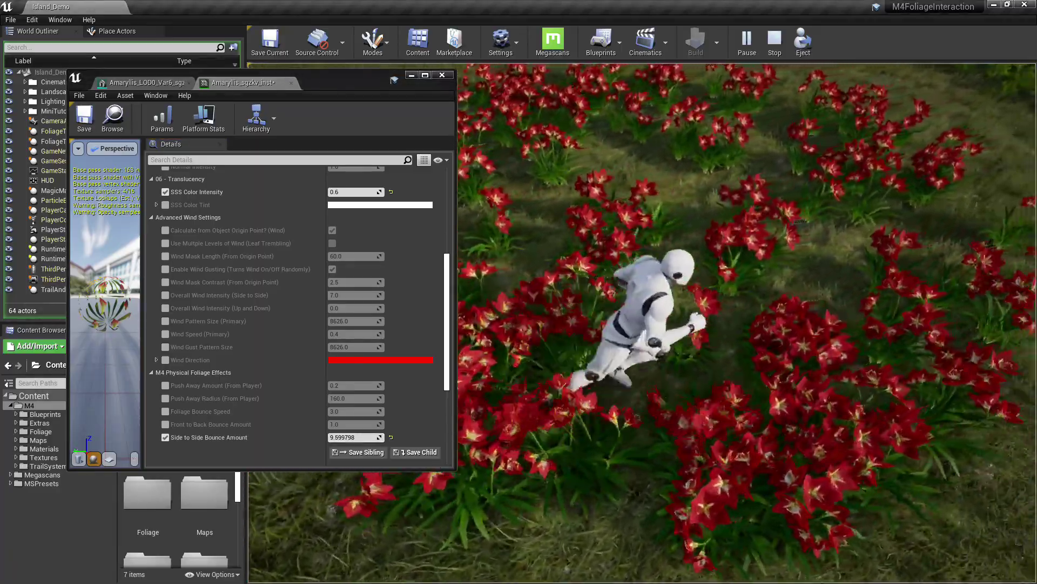
key("s")
key("w")
key("a")
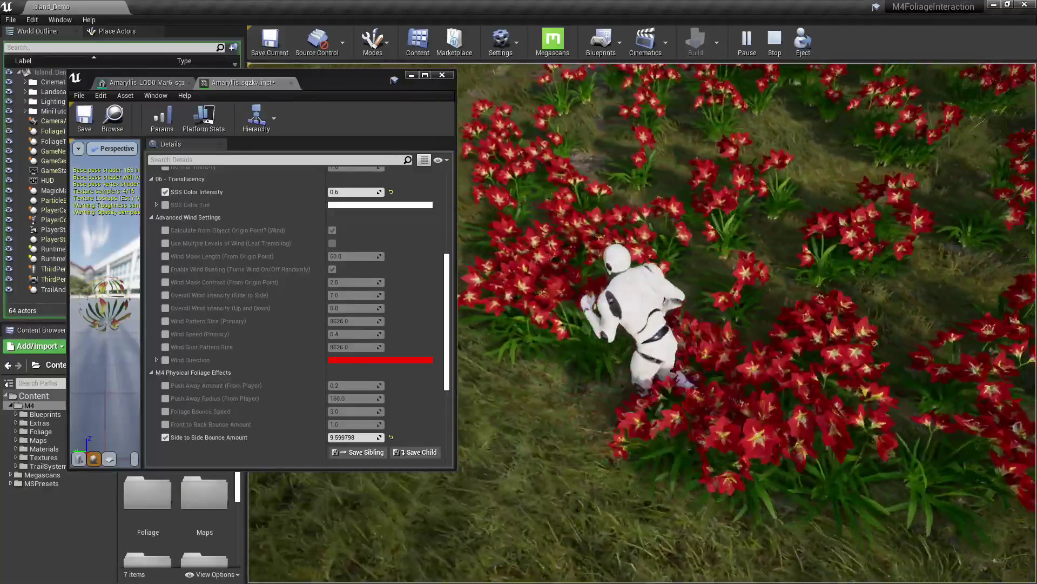
key("a")
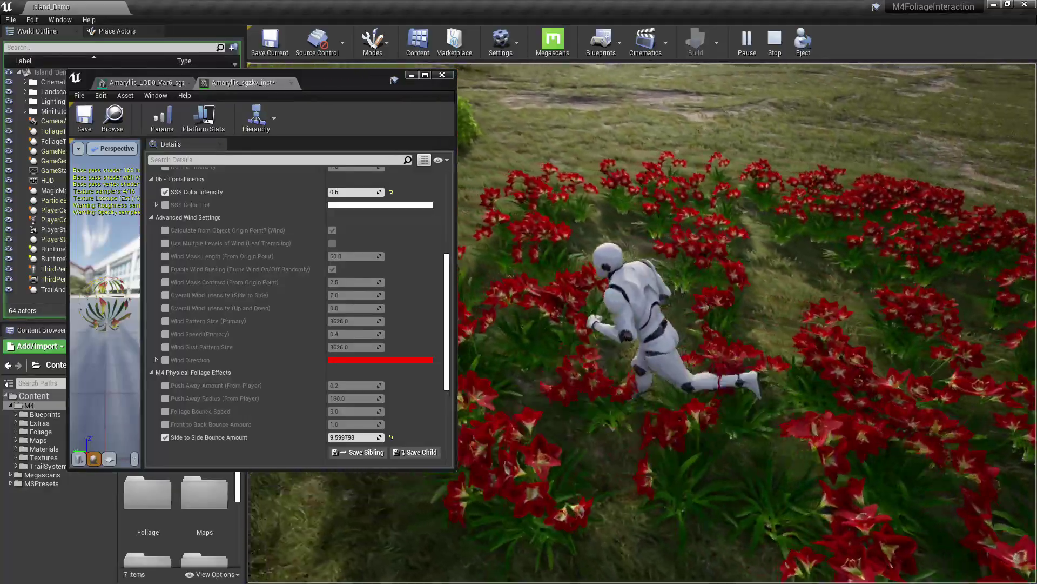
Step: Try Side to Side Bounce Amount at 25 and run the character back and forth through the amaryllis to test it
key("alt+Tab")
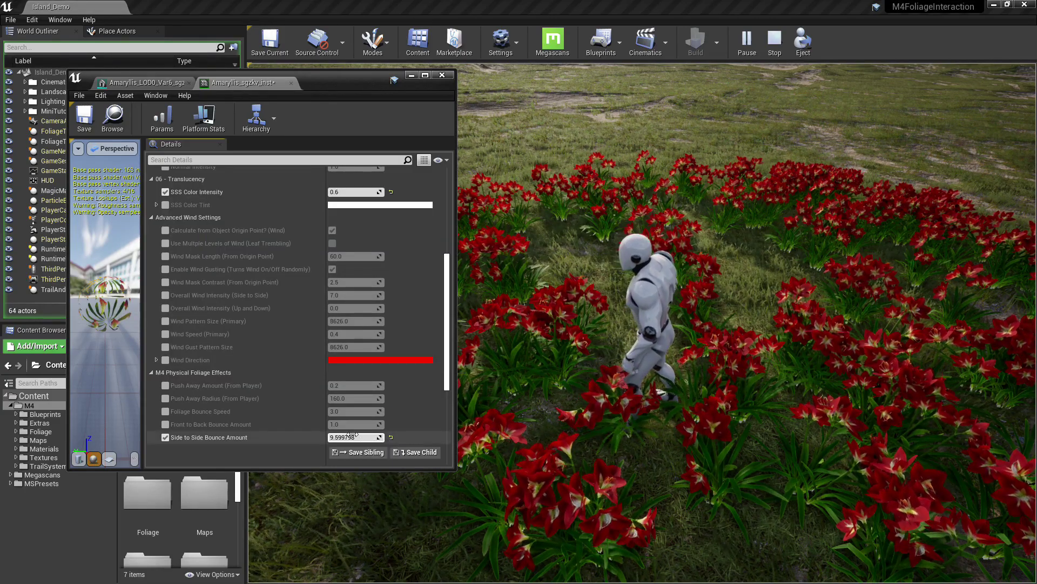
left_click(641, 385)
key("a")
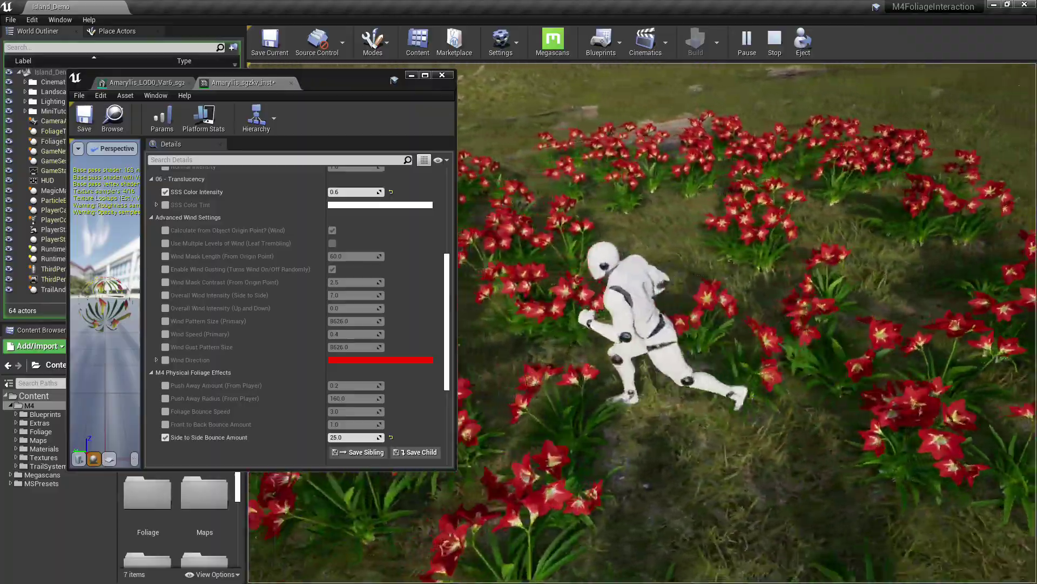
key("d")
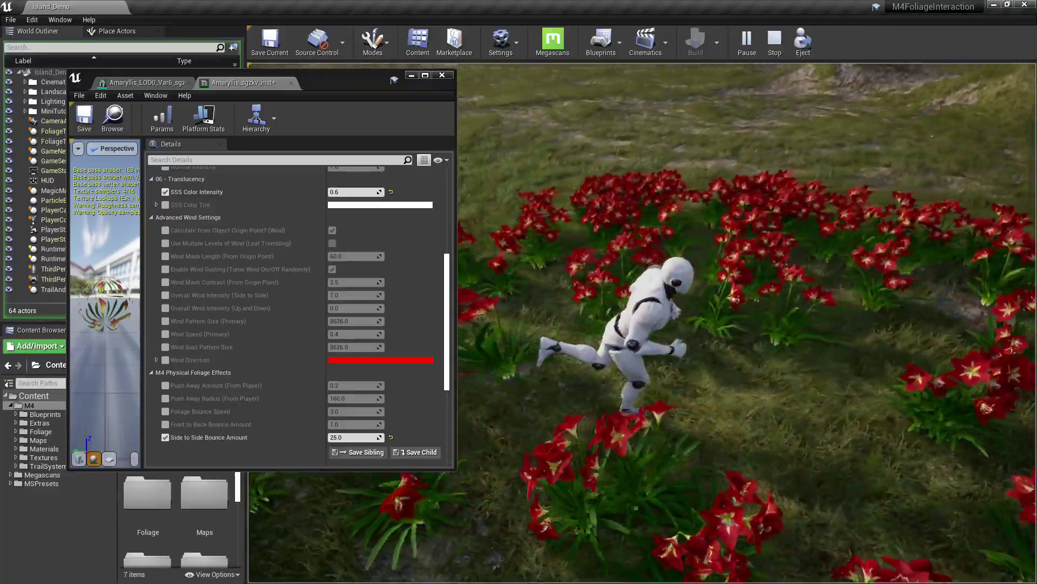
key("w")
key("a")
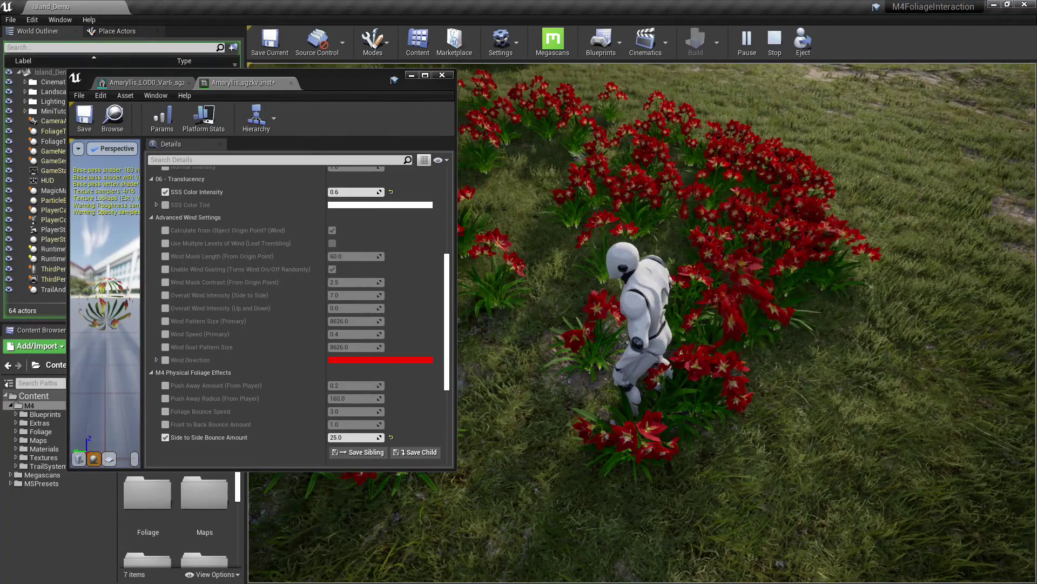
Step: Reset Side to Side Bounce Amount to its default and disable its override
key("alt+Tab")
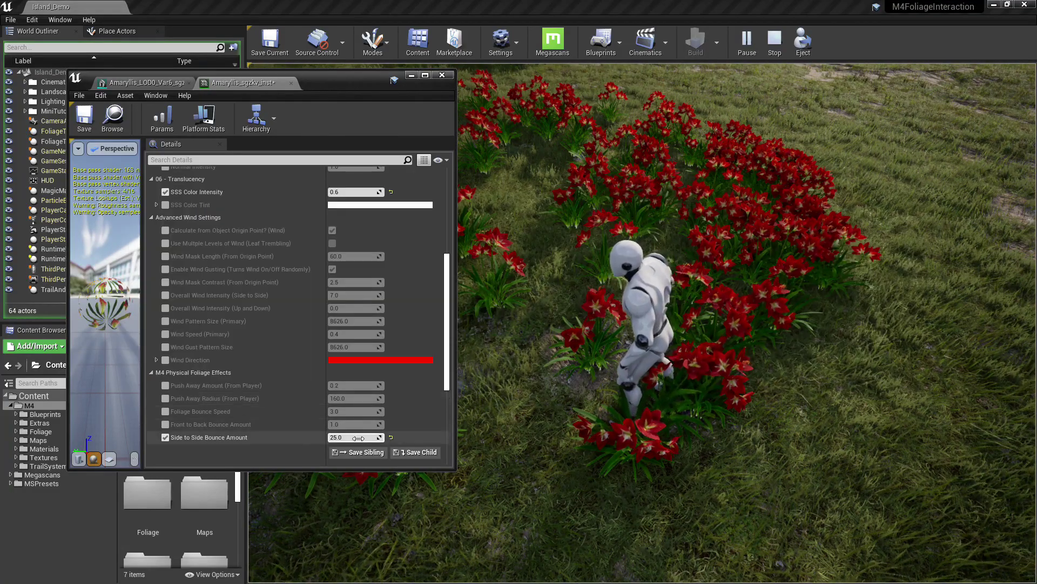
left_click(359, 438)
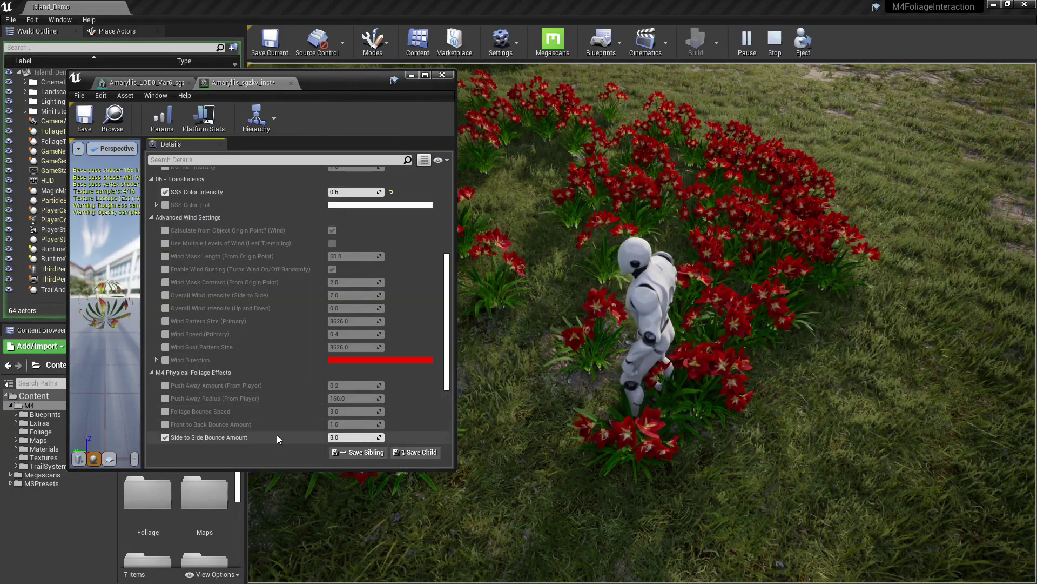
left_click(165, 437)
left_click(165, 438)
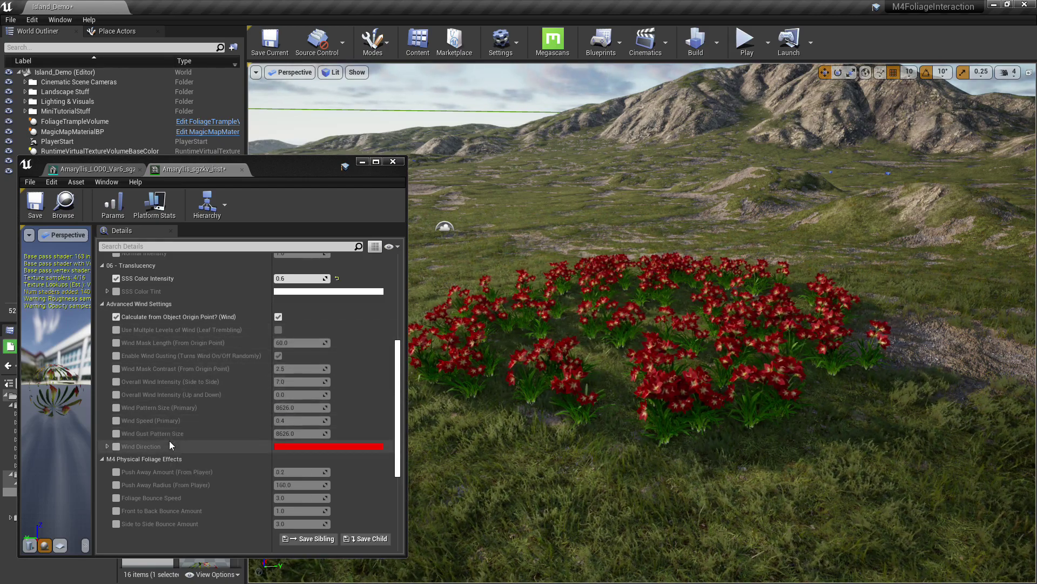
Step: Override and turn on Use Multiple Levels of Wind (Leaf Trembling), and enable the overrides for secondary Wind Intensity, Wind Pattern Size and Wind Speed
left_click(116, 329)
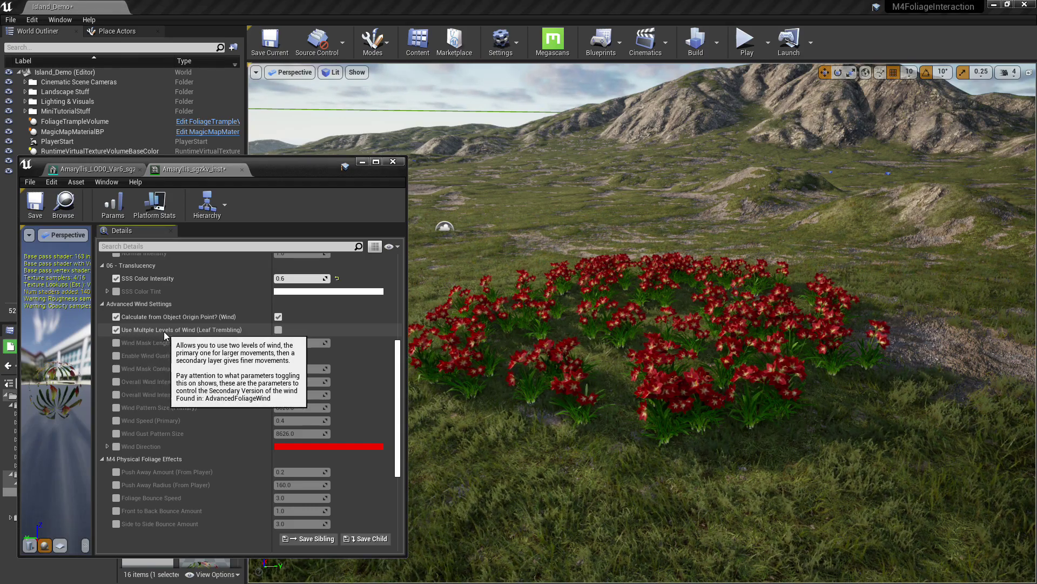
left_click(279, 330)
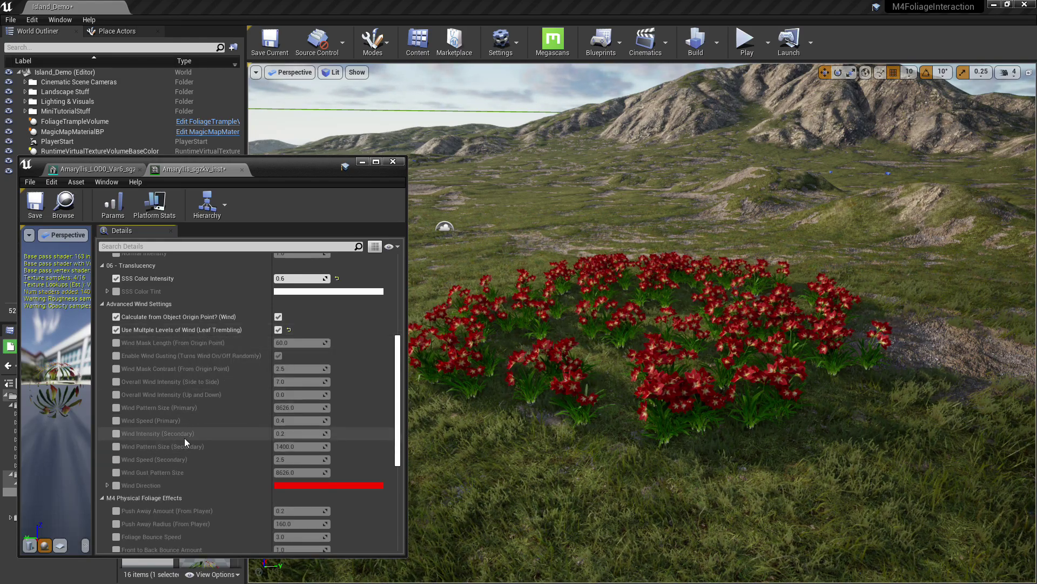
left_click(116, 460)
left_click(116, 447)
left_click(116, 434)
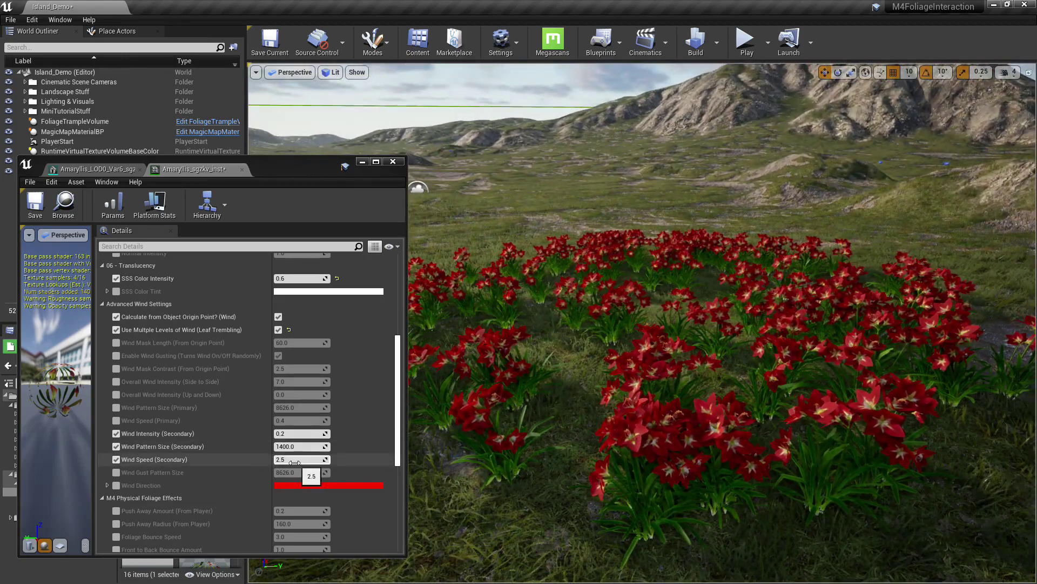
Step: Tune the secondary wind with Wind Intensity 0.2, Wind Pattern Size about 267 and Wind Speed about 5.78
mouse_move(287, 436)
left_mouse_down()
mouse_move(351, 435)
mouse_move(254, 447)
mouse_move(316, 459)
mouse_move(280, 433)
left_mouse_up()
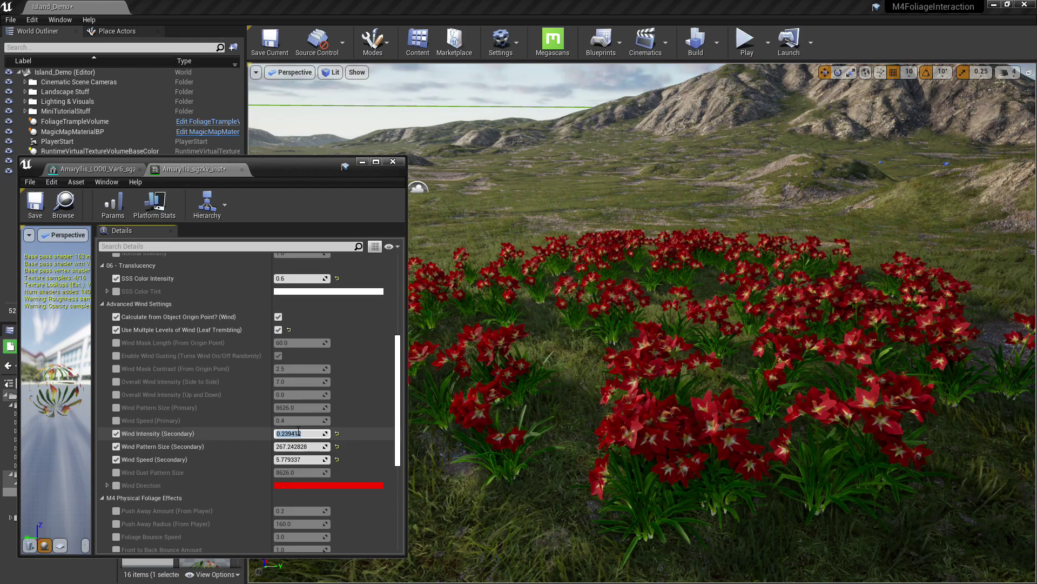
type("0.1")
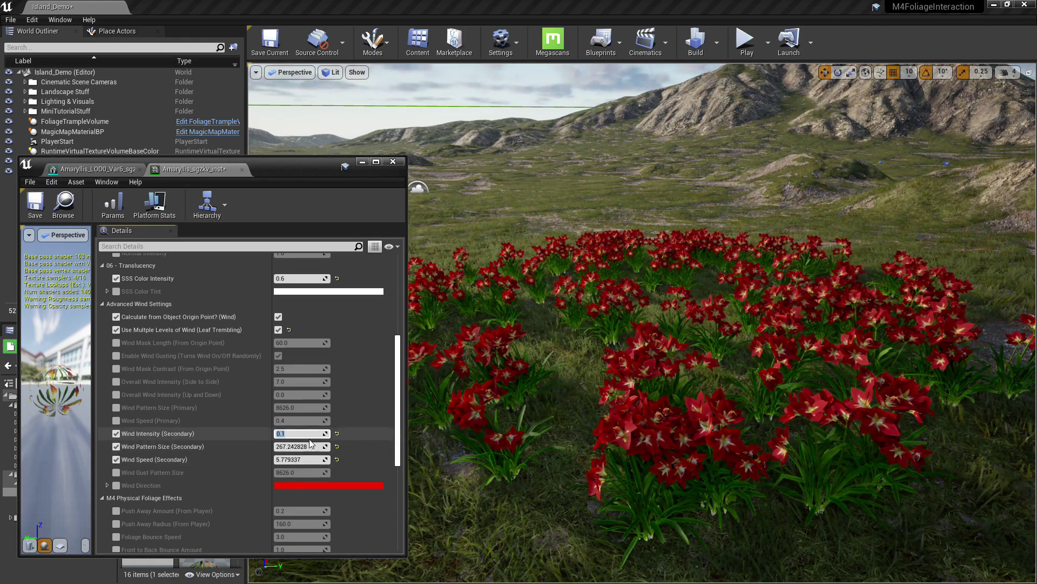
left_click(303, 433)
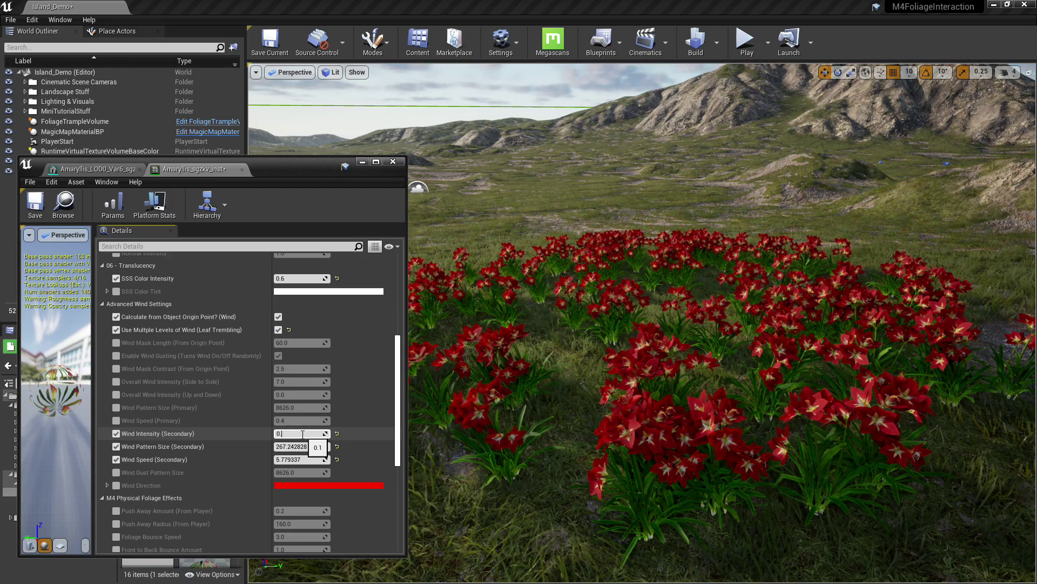
key("Return")
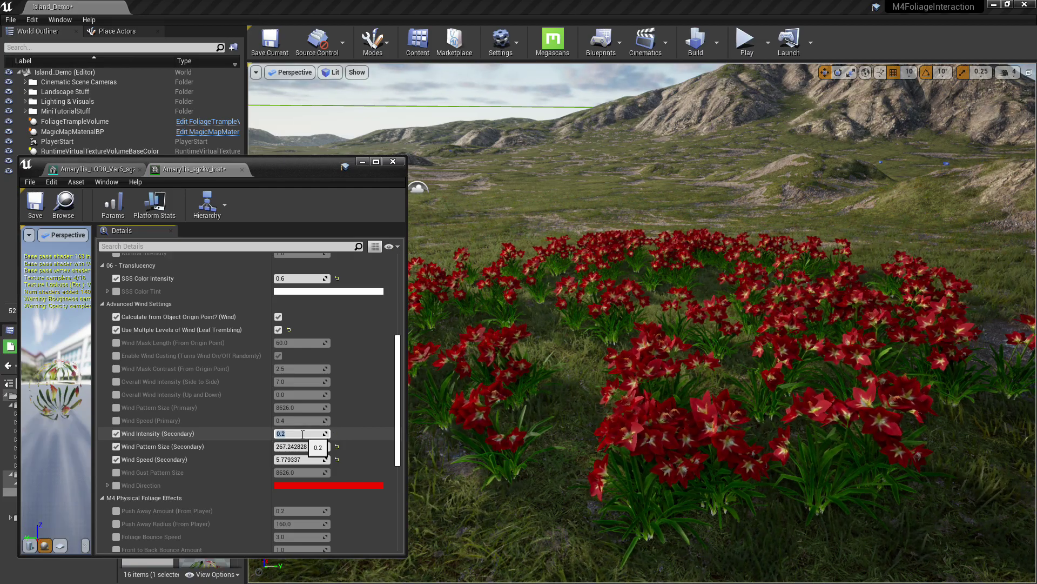
right_click_drag(541, 346, 719, 348)
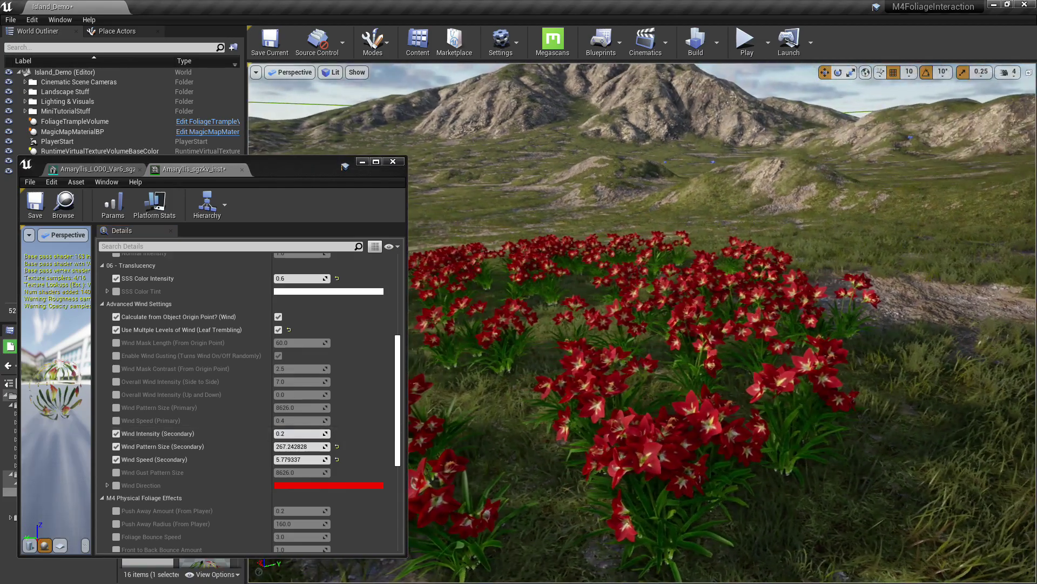
Step: Override Wind Mask Length (From Origin Point) with 45 and set Wind Intensity (Secondary) to 0.1
left_click(116, 343)
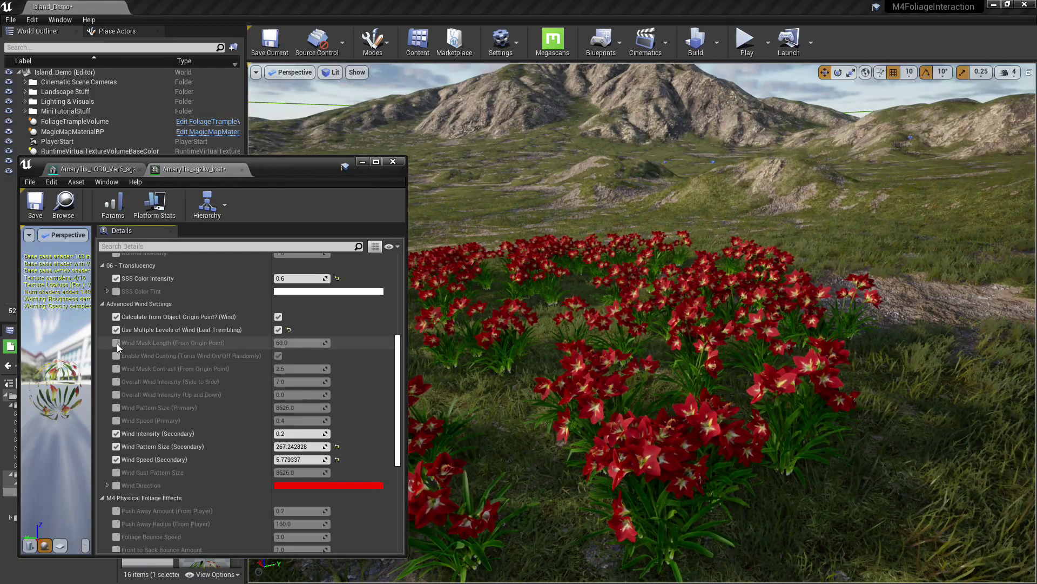
left_click(300, 342)
type("50.0")
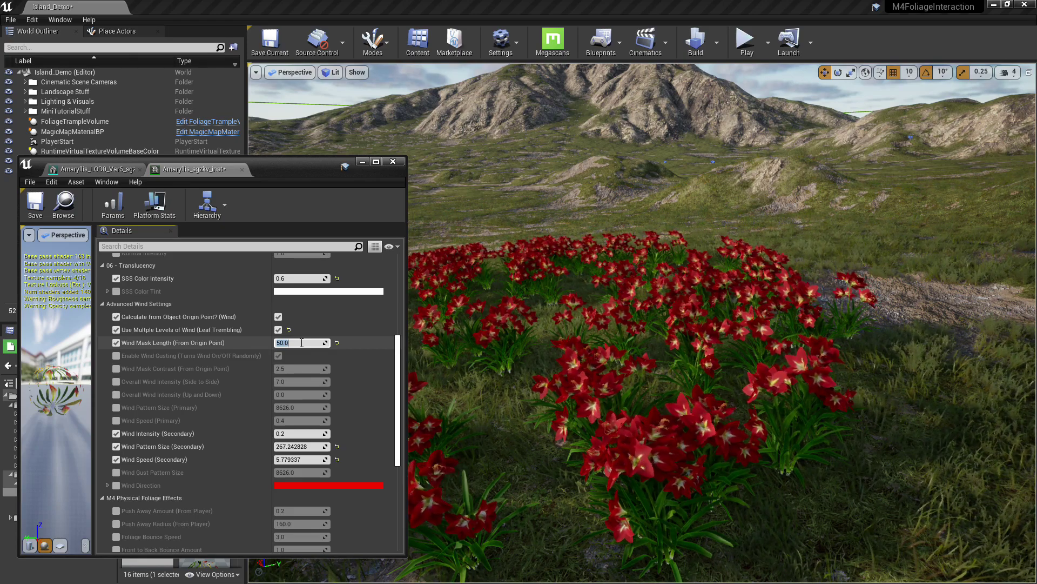
type("45.0")
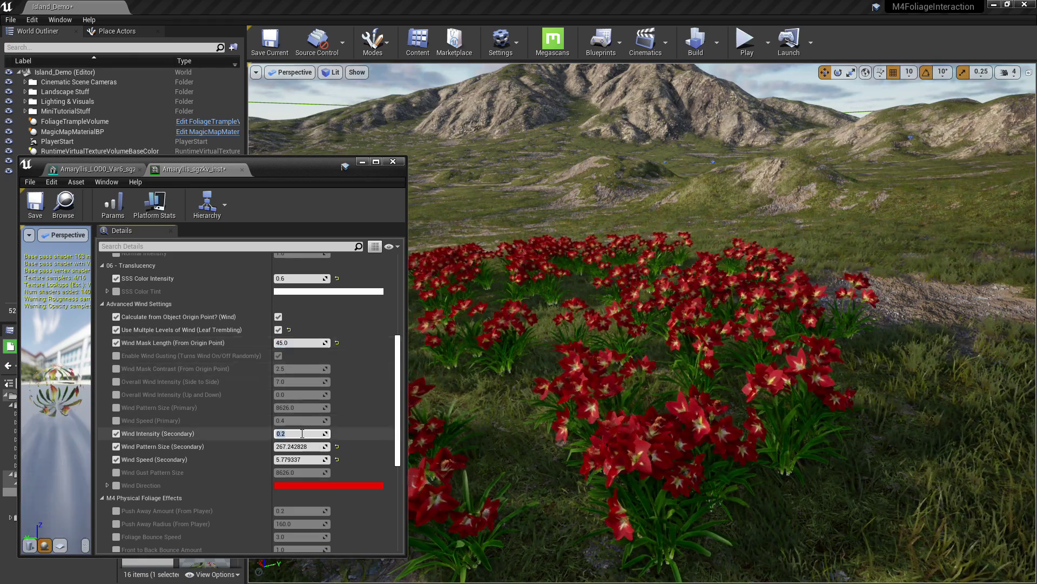
type("0.1")
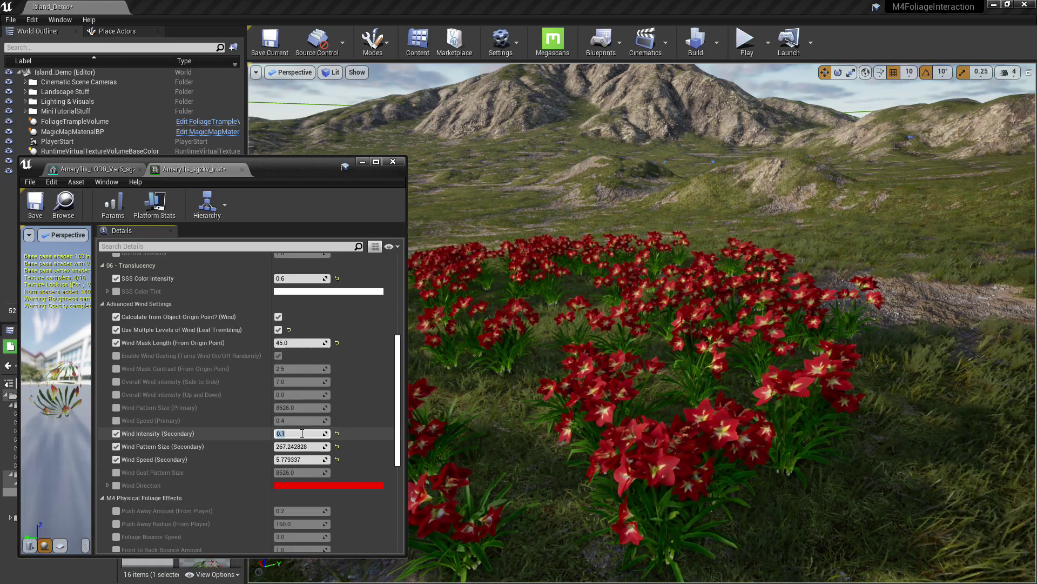
right_click_drag(583, 406, 503, 462)
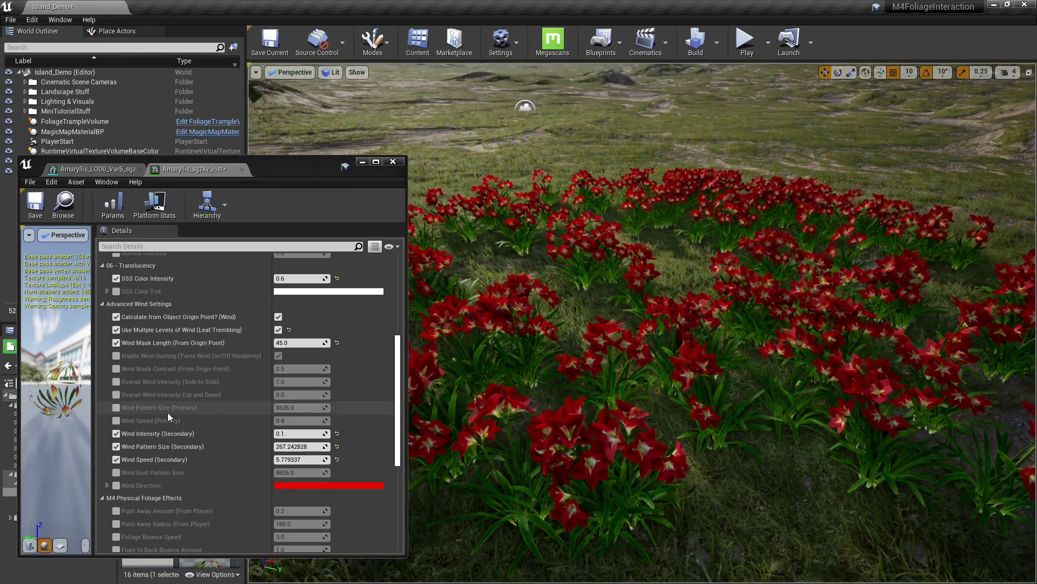
Step: Enable the overrides for primary Wind Speed and Wind Pattern Size, both Overall Wind Intensity parameters and Wind Mask Contrast
left_click(116, 421)
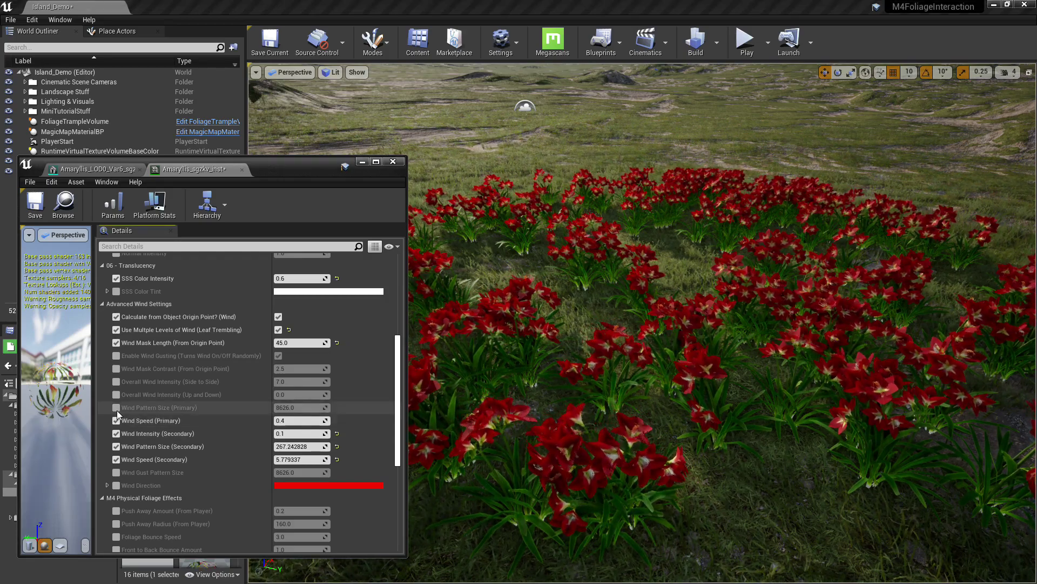
left_click(116, 408)
left_click(116, 395)
left_click(116, 382)
left_click(116, 369)
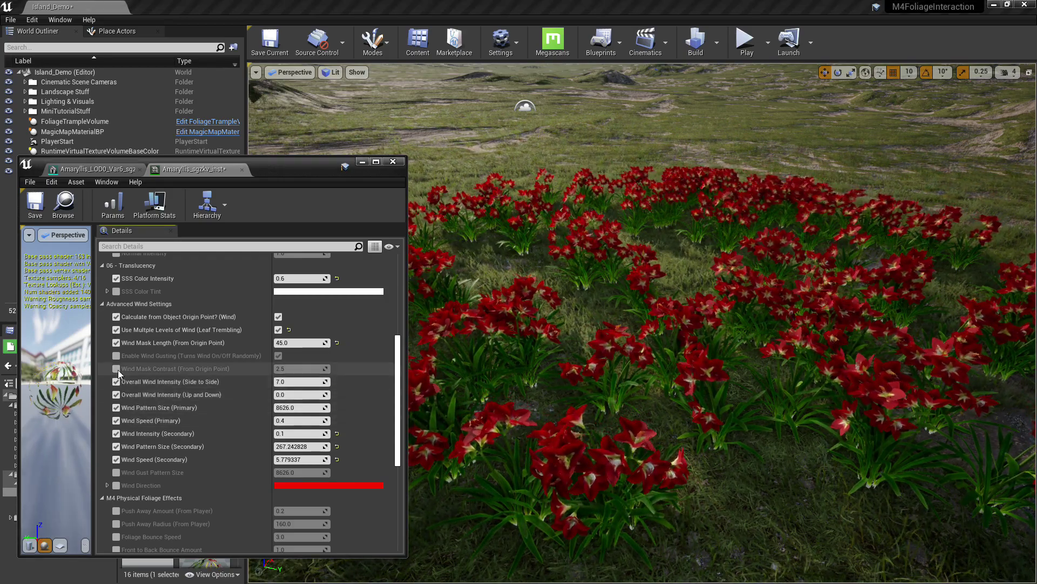
Step: Try other values for Wind Mask Contrast and about 40 for Overall Wind Intensity (Side to Side), resetting both to their defaults
mouse_move(306, 370)
left_mouse_down()
mouse_move(284, 370)
mouse_move(319, 369)
mouse_move(289, 368)
mouse_move(316, 369)
mouse_move(297, 368)
mouse_move(316, 369)
mouse_move(299, 380)
mouse_move(315, 381)
left_mouse_up()
left_click(337, 370)
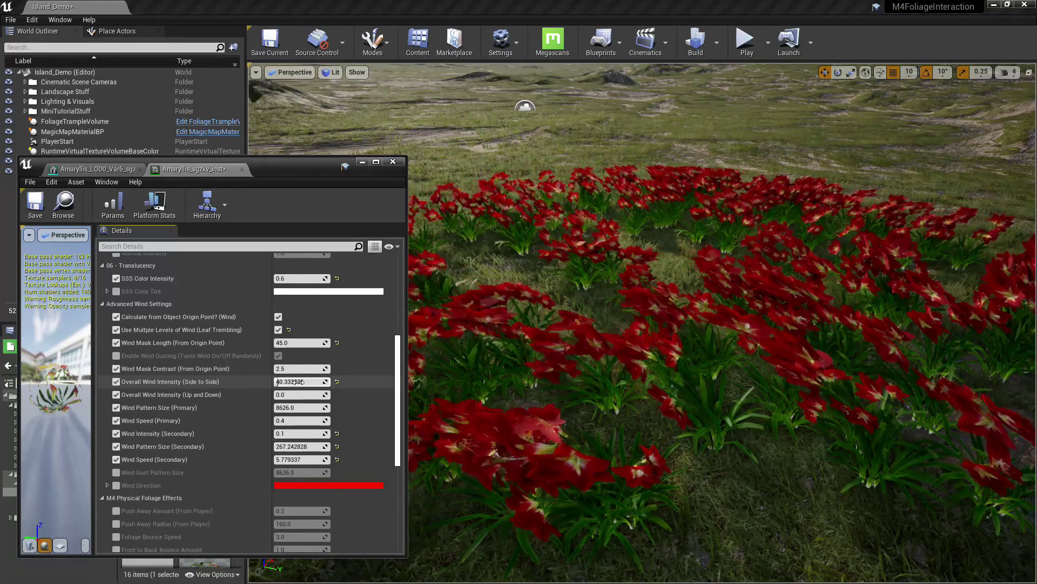
left_click(338, 382)
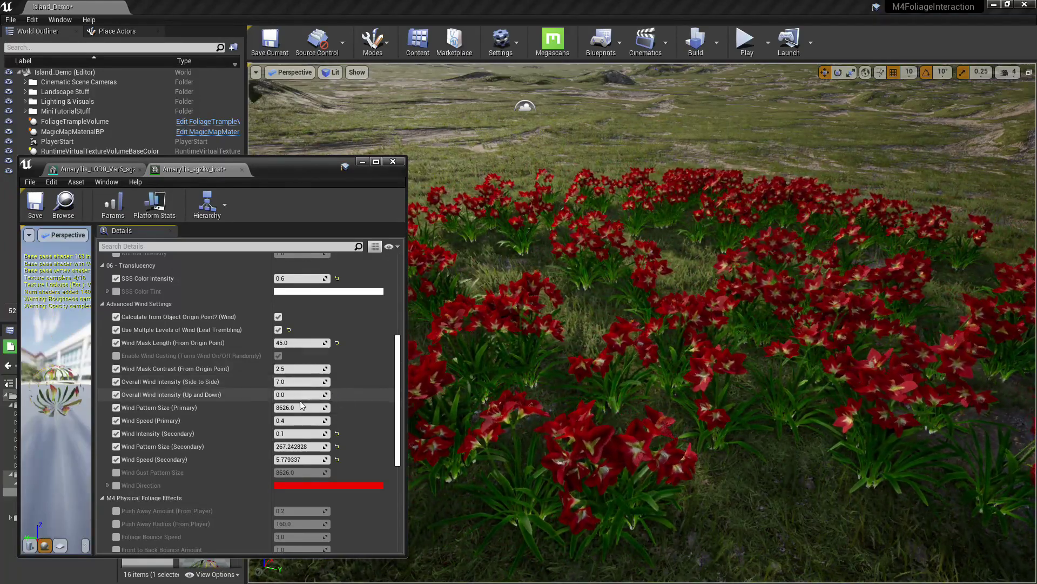
Step: Set Wind Pattern Size (Primary) to about 4720
mouse_move(293, 409)
left_mouse_down()
mouse_move(281, 409)
mouse_move(293, 409)
left_mouse_up()
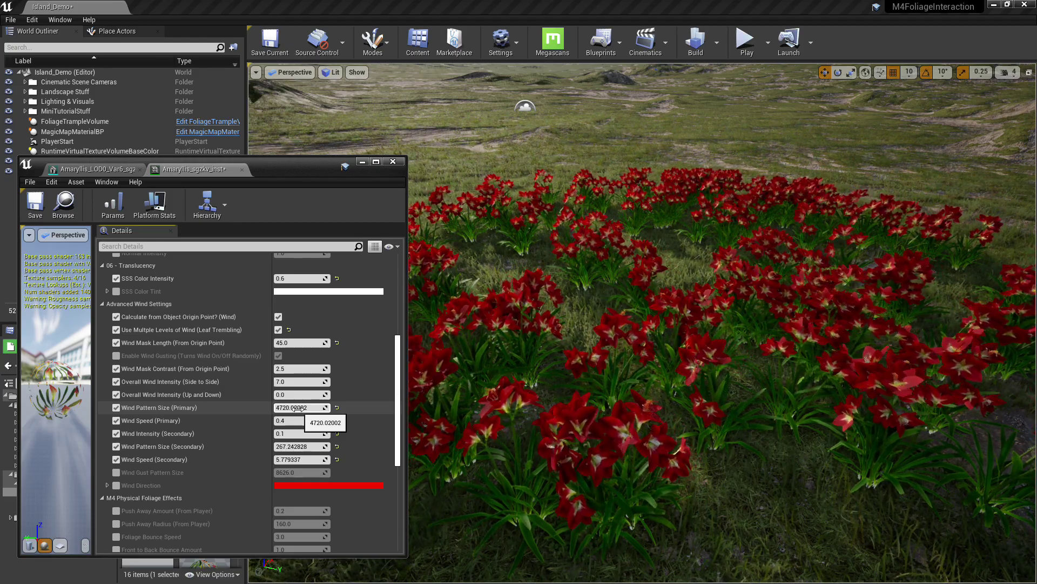
right_click_drag(594, 324, 681, 308)
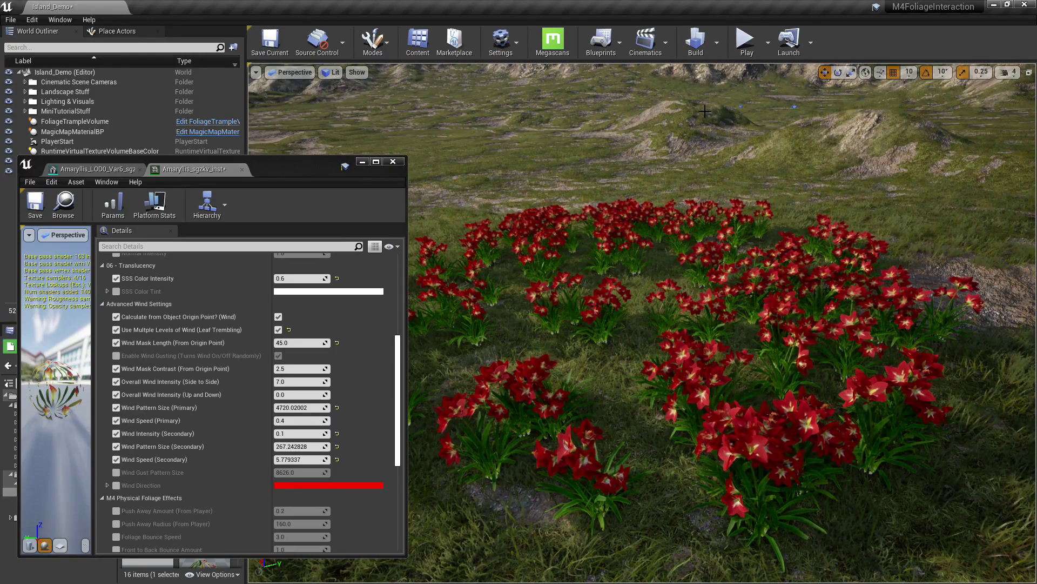
Step: Play the level, run the character around through the amaryllis to test the wind and foliage interaction, and stop playing
left_click(745, 40)
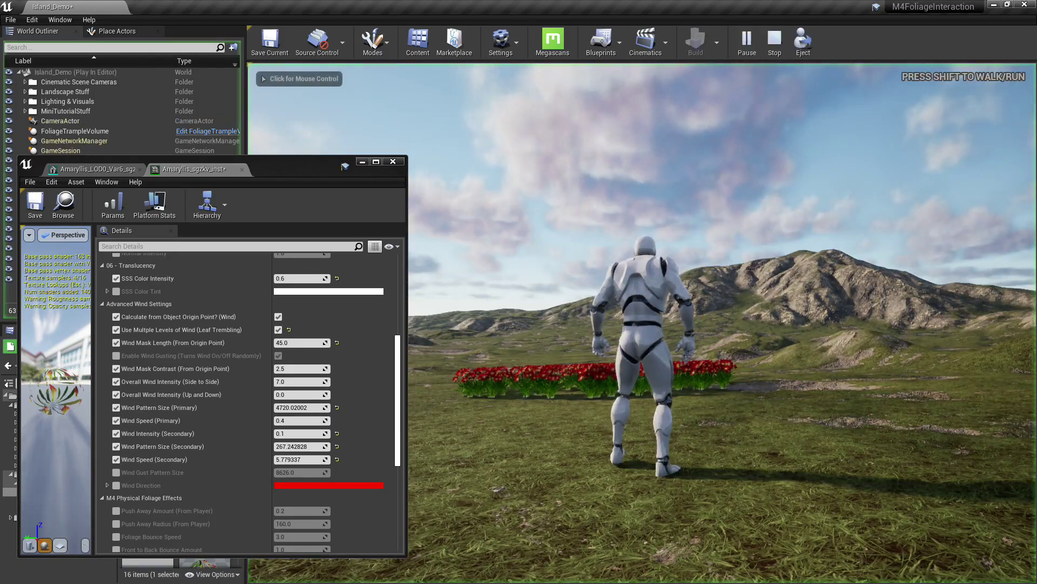
left_click(723, 214)
key("w")
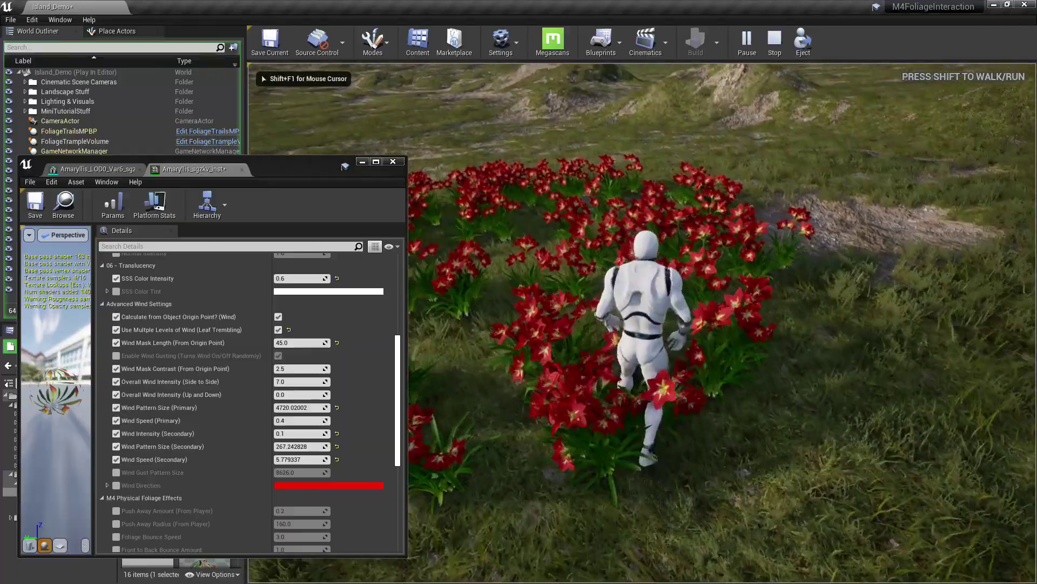
key("a")
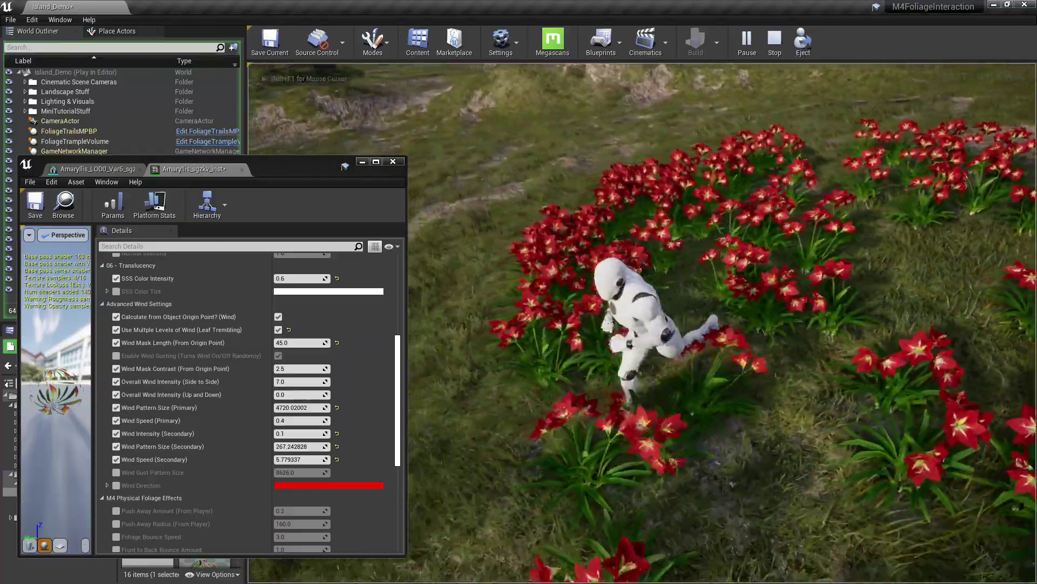
key("w")
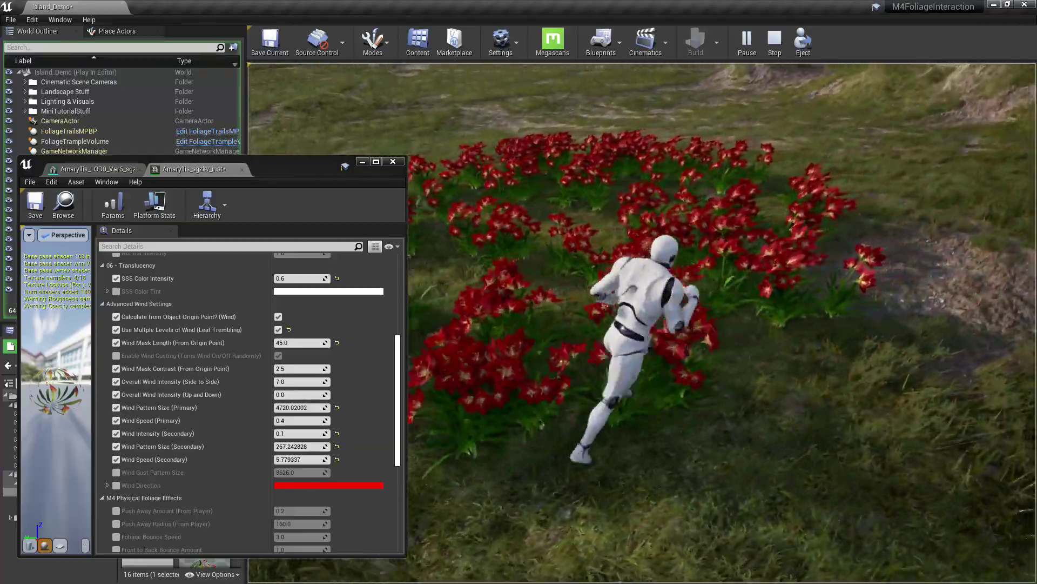
key("w")
key("d")
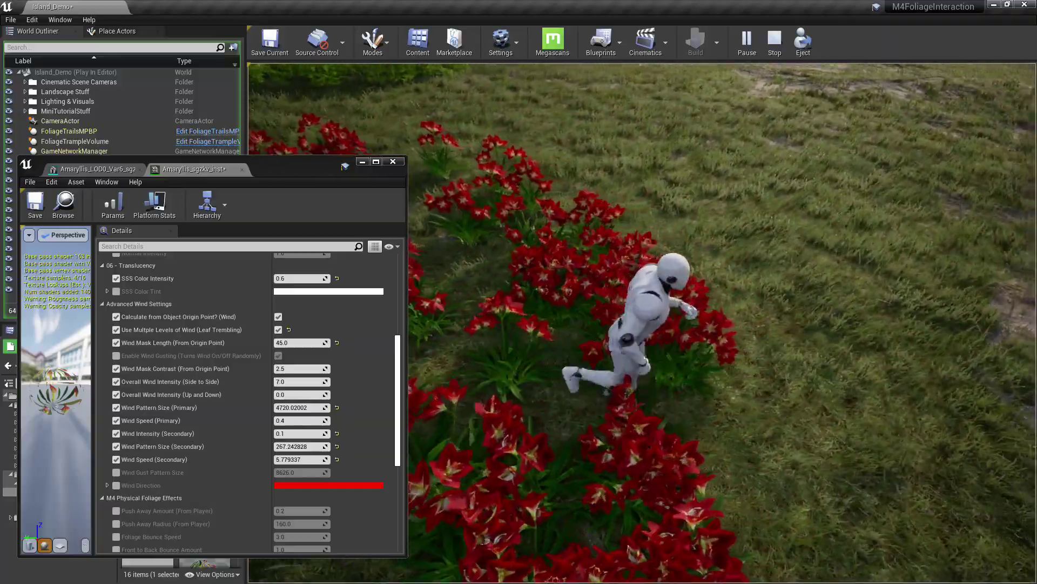
key("w")
key("a")
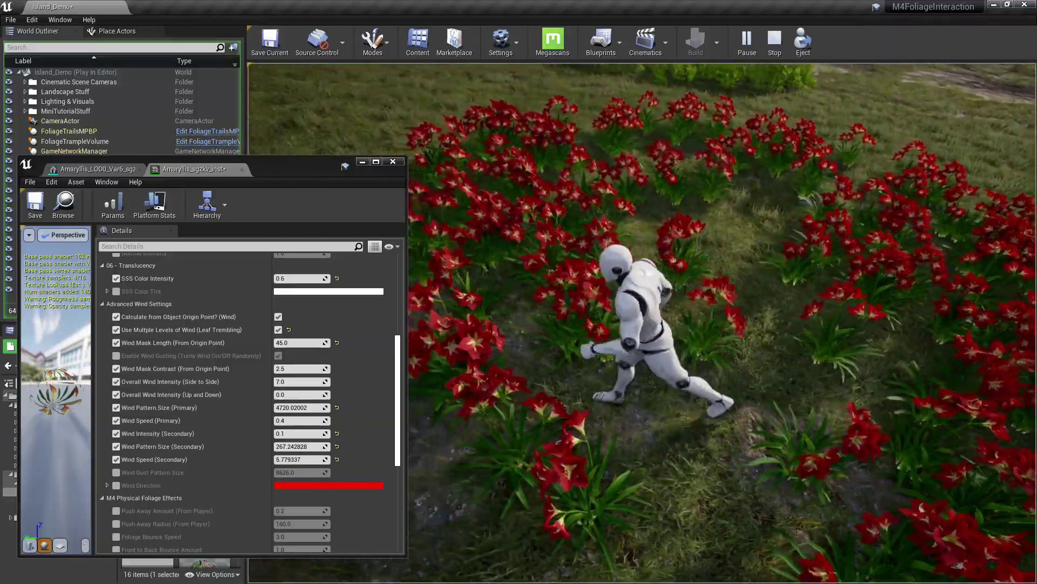
key("w")
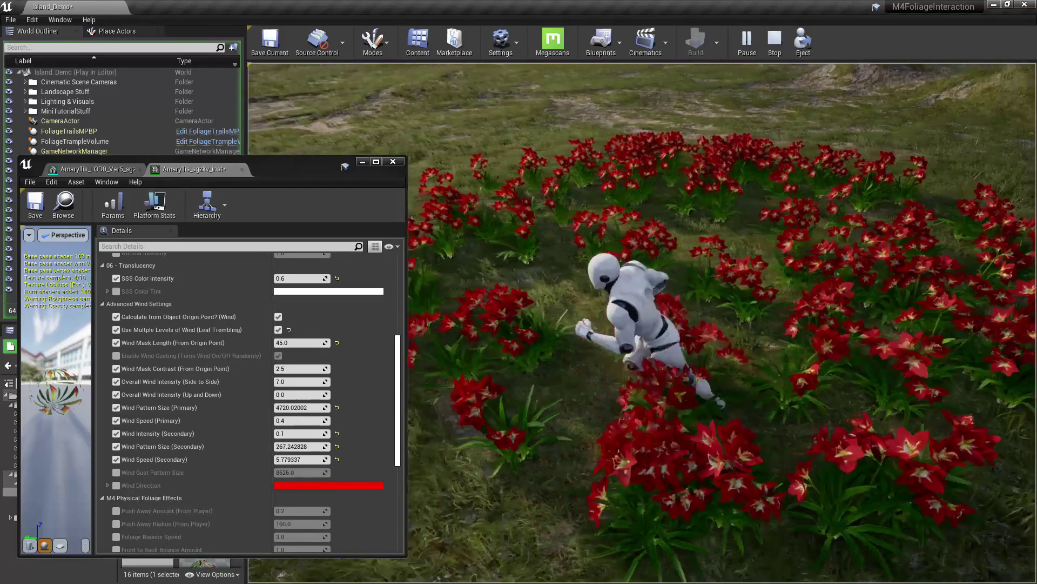
key("w")
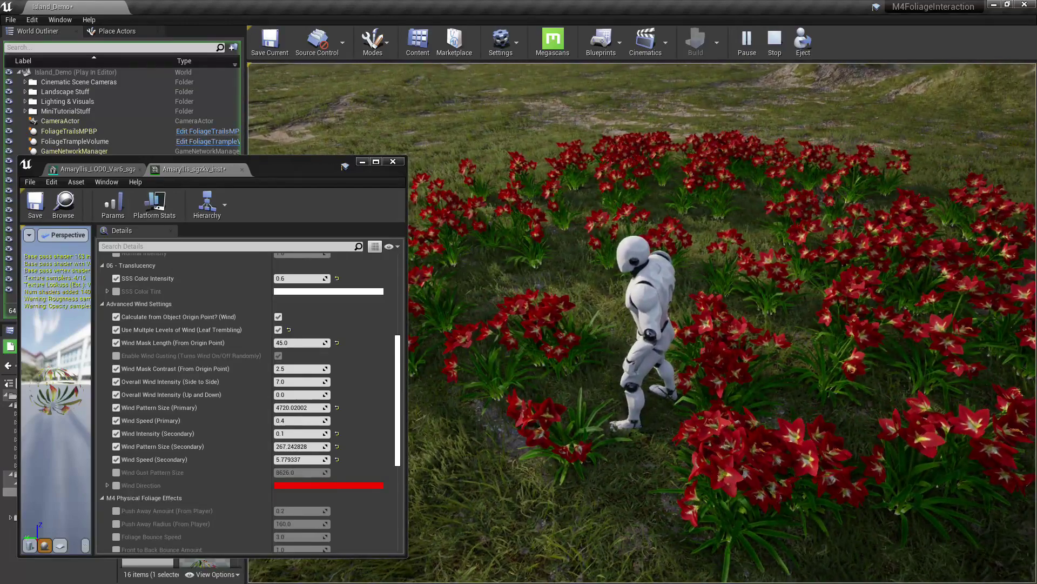
key("Escape")
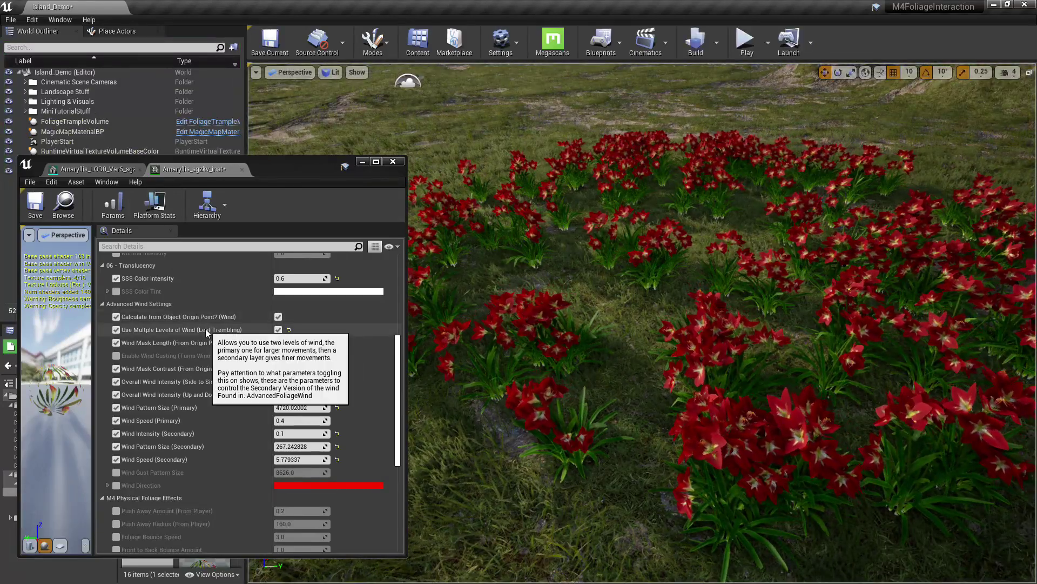
mouse_move(207, 356)
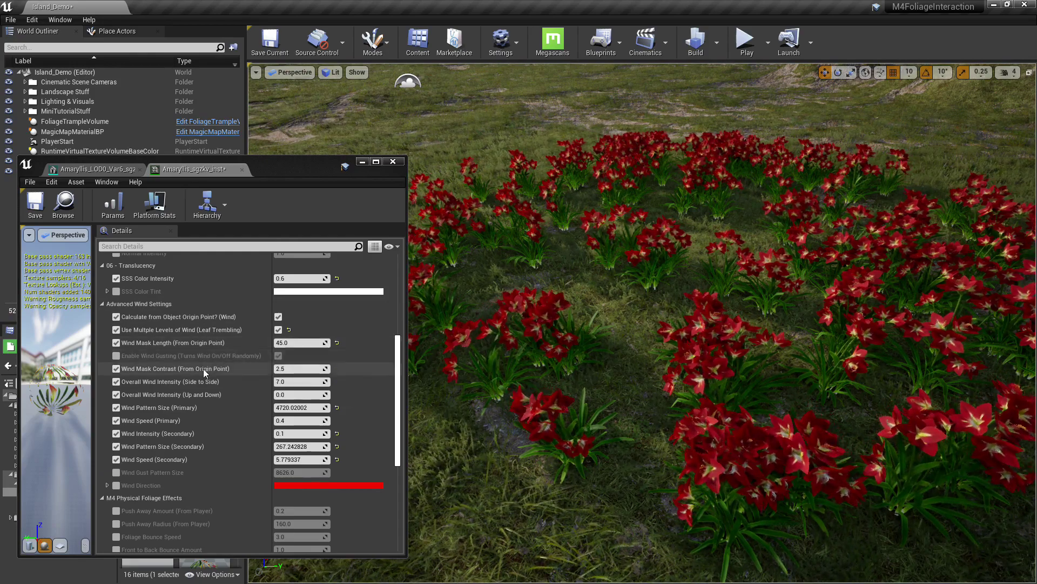